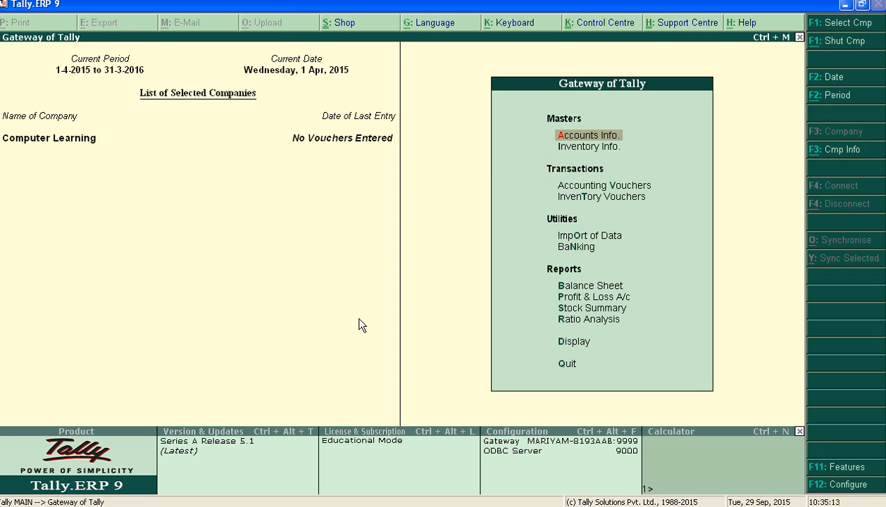
- Start creating a single ledger in Accounts Info and name it Deferred Expenses, without an alias
key(Return)
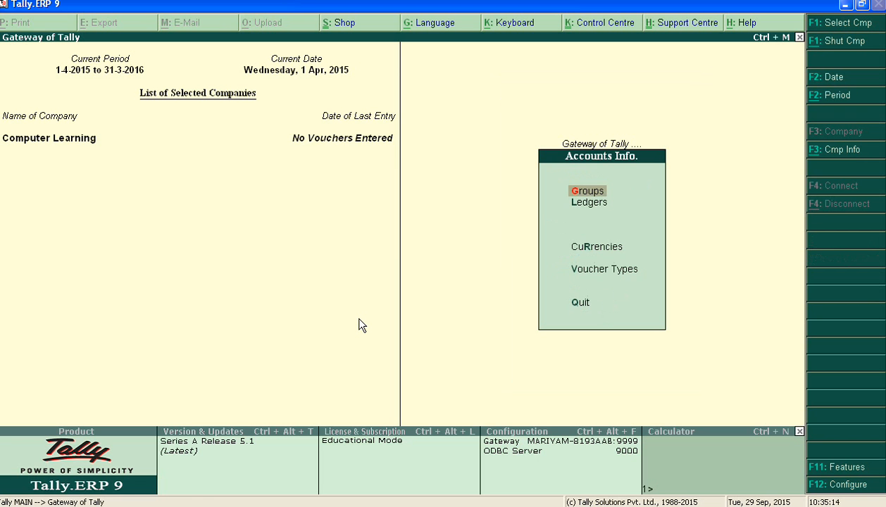
key(Down)
key(Return)
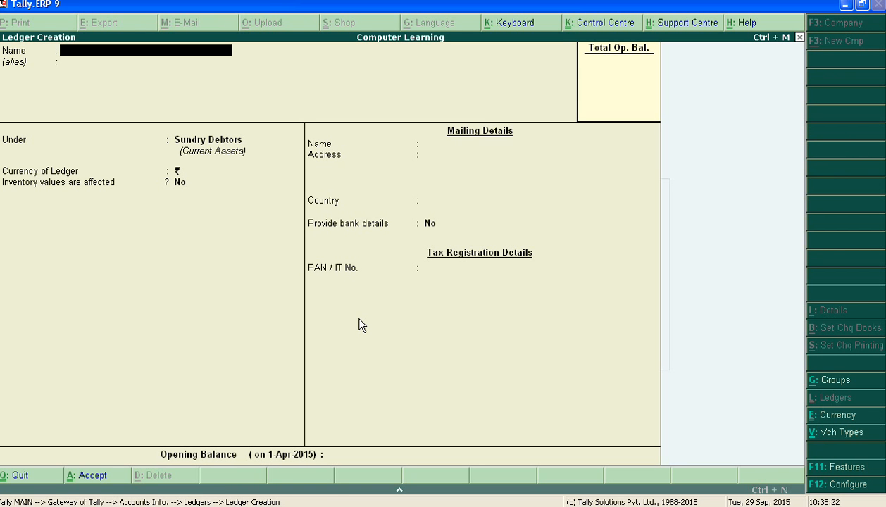
text(Deferred Expenses)
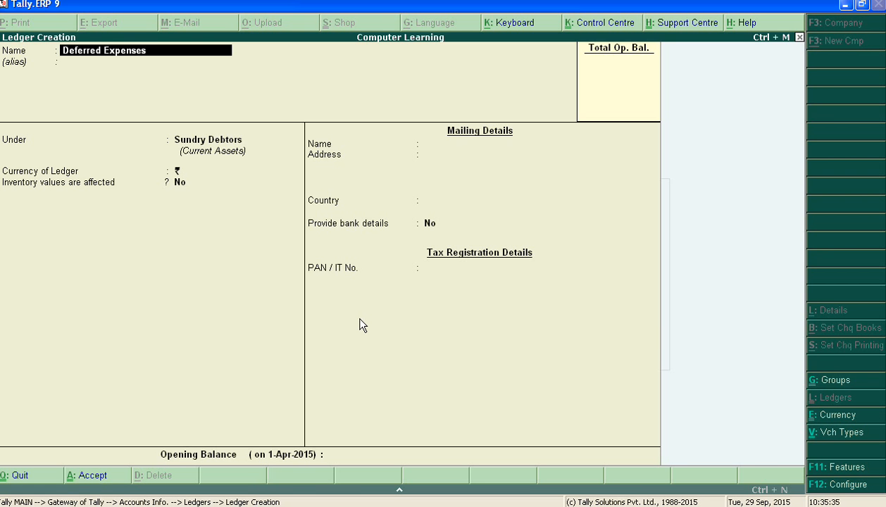
key(Return)
key(Return)
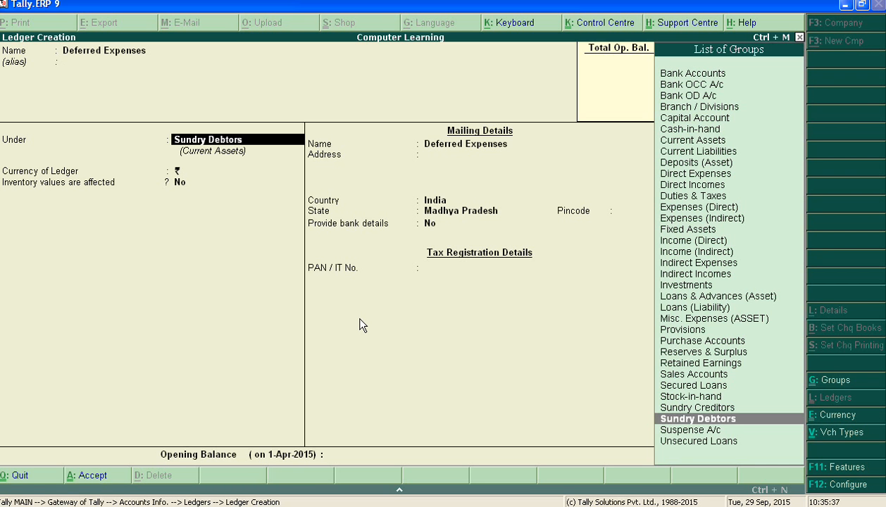
- Place the Deferred Expenses ledger under the Current Assets group
text(C)
key(Down)
key(Down)
key(Down)
key(Return)
- Keep the remaining Deferred Expenses details at their defaults, with no address or opening balance, and save the ledger
key(Return)
key(Return)
key(Return)
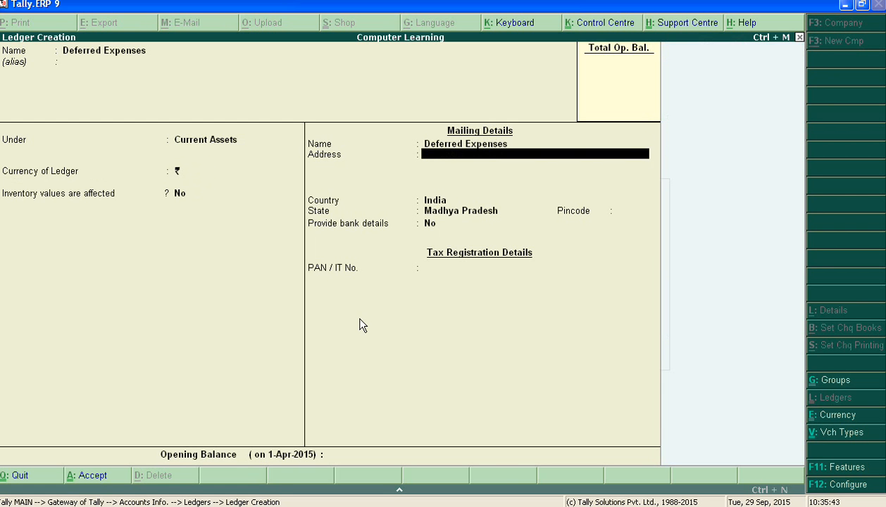
key(Return)
key(Return)
key(Return)
key(Return)
key(Return)
key(Return)
key(Return)
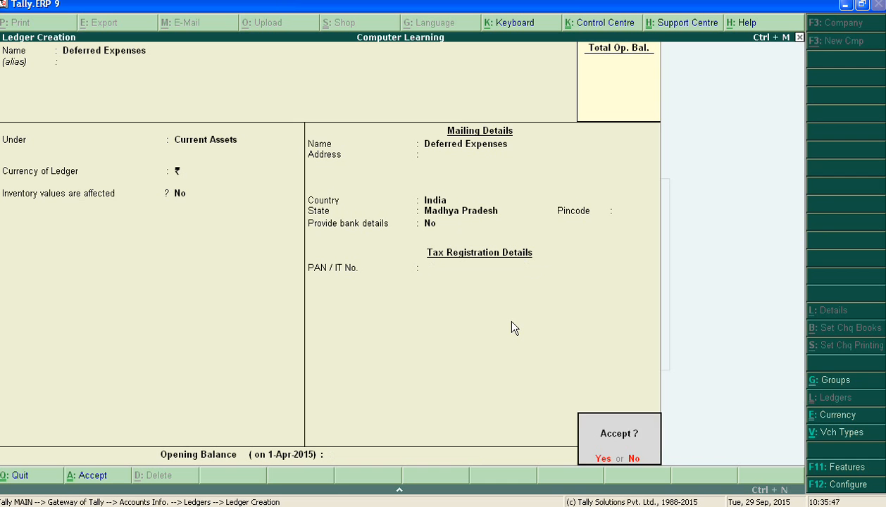
key(Return)
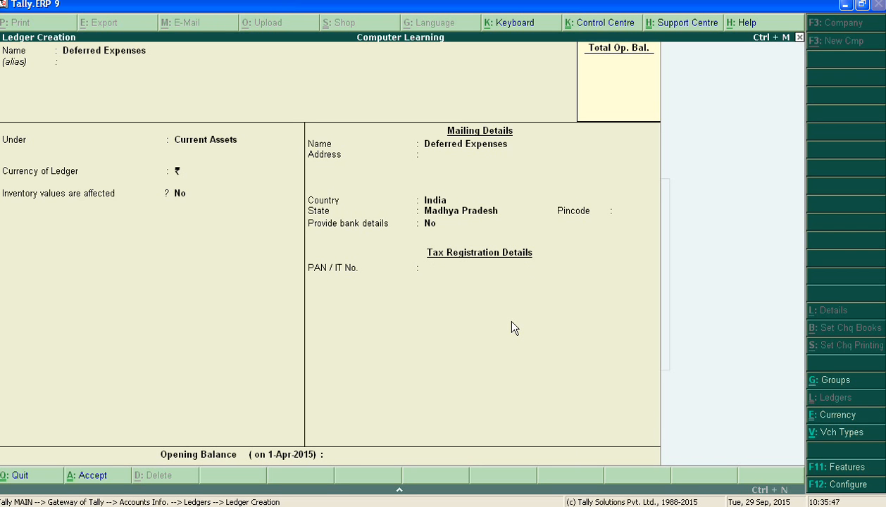
- Name the next ledger Deferred Income and place it under the Current Liabilities group
text(De)
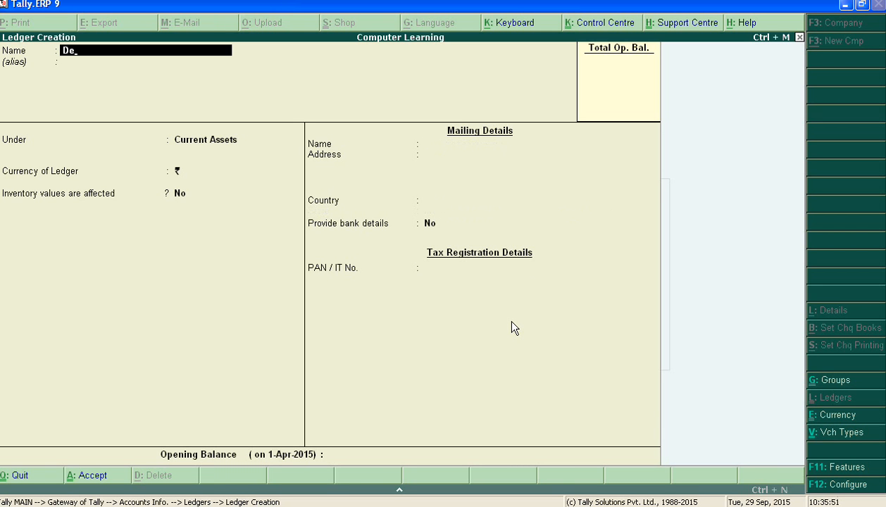
text(ferred income)
key(Return)
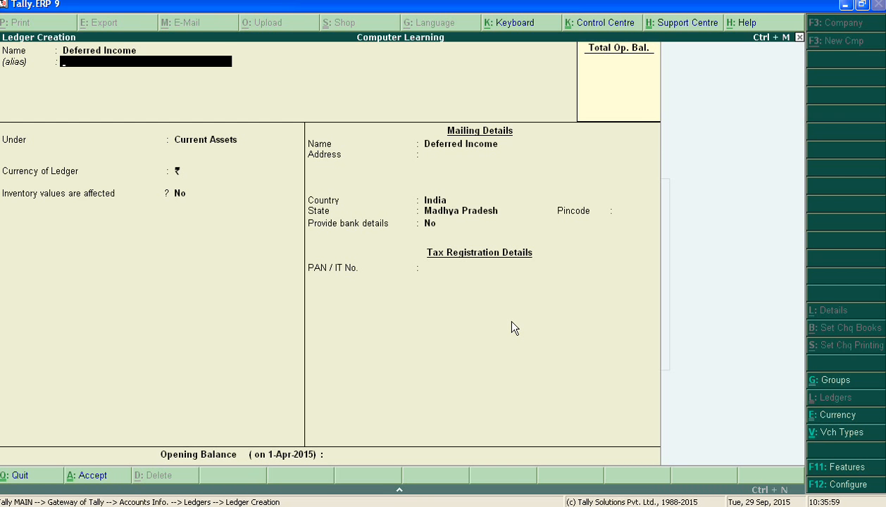
key(Return)
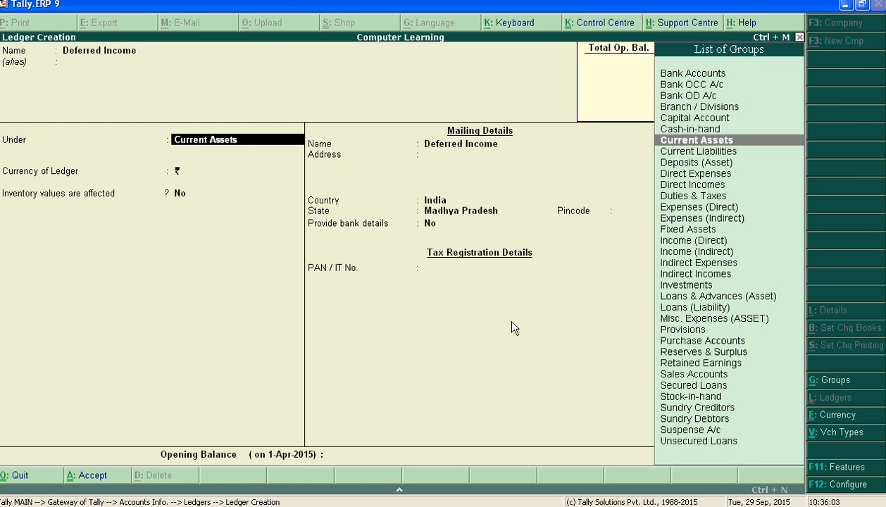
text(C)
key(Down)
key(Down)
key(Down)
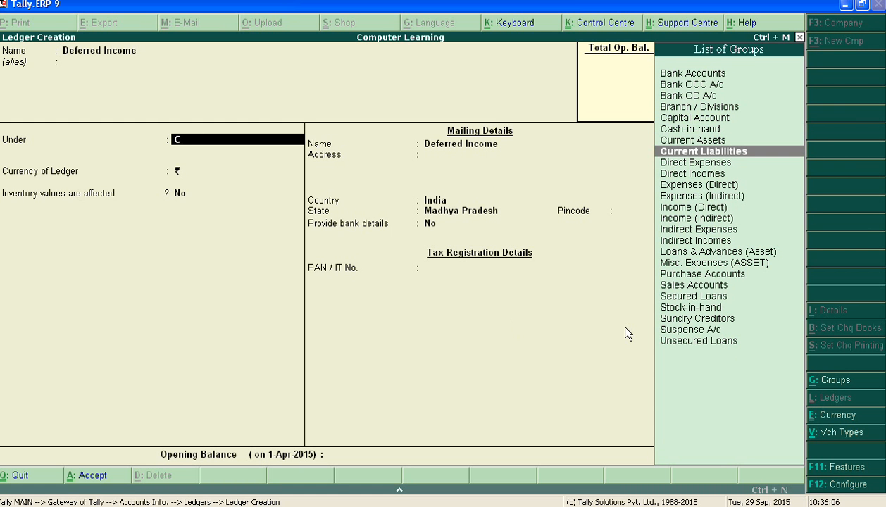
key(Return)
- Keep the default currency, mailing and tax details for Deferred Income and save the ledger
key(Return)
key(Return)
key(Return)
key(Return)
key(Return)
key(Return)
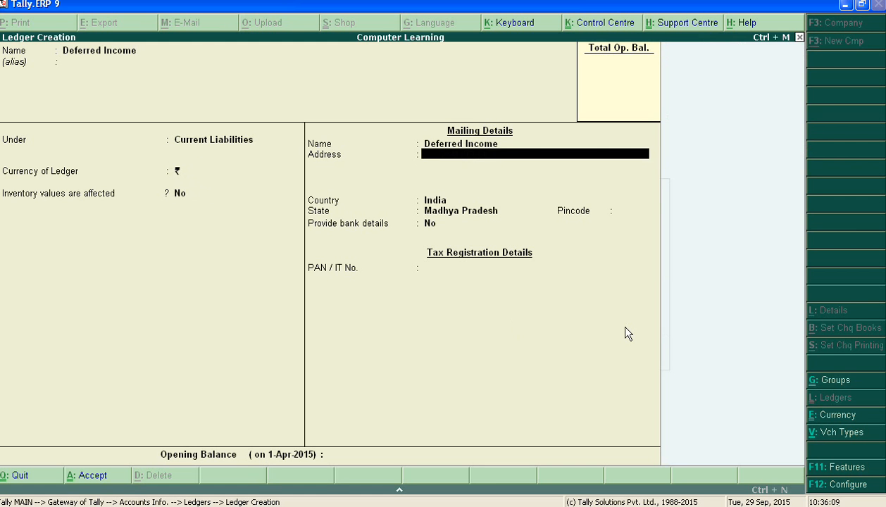
key(Return)
key(Return)
key(Return)
key(Return)
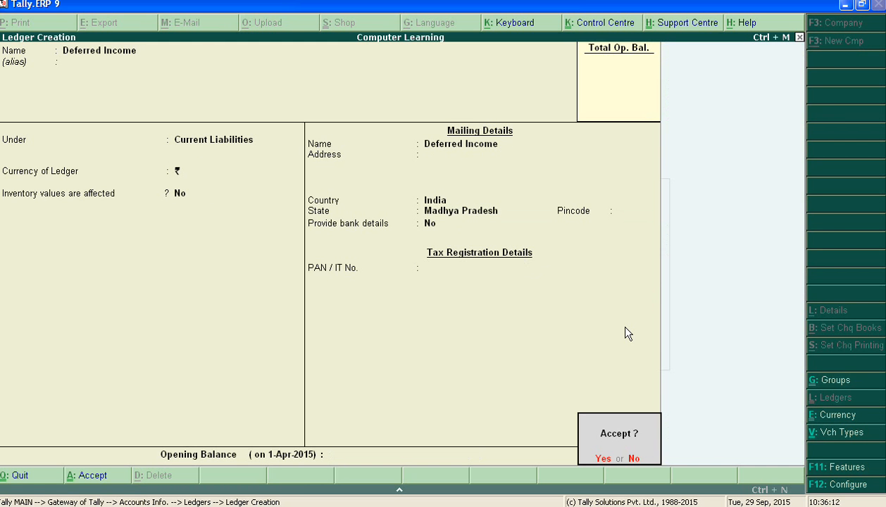
key(Return)
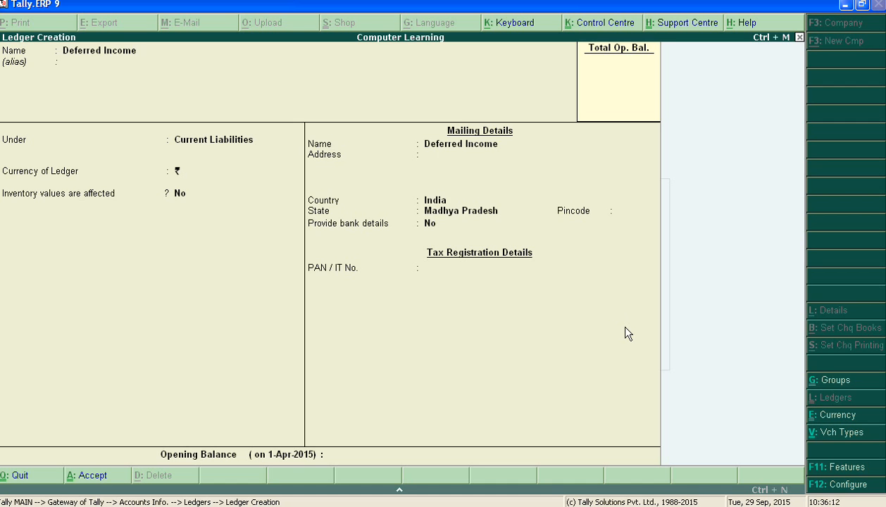
- Name the next ledger Depreciation and place it under the Indirect Expenses group
text(D)
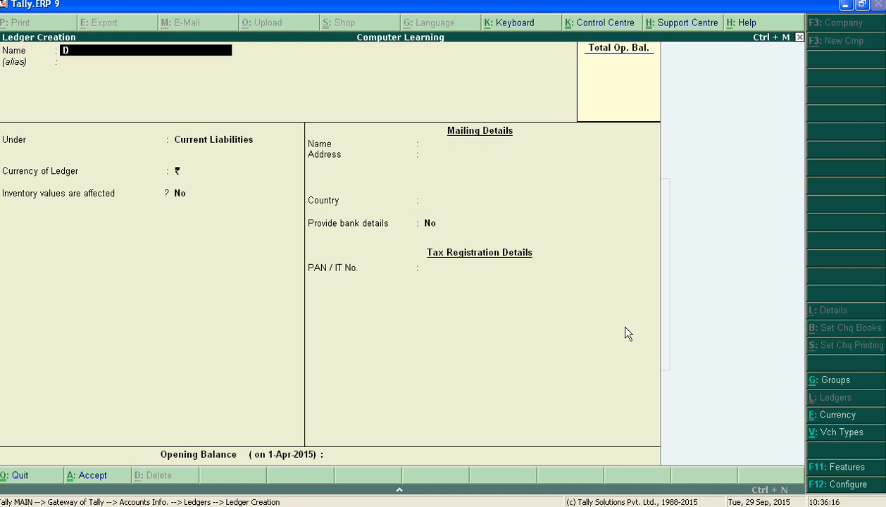
text(epreciation)
key(Return)
key(Return)
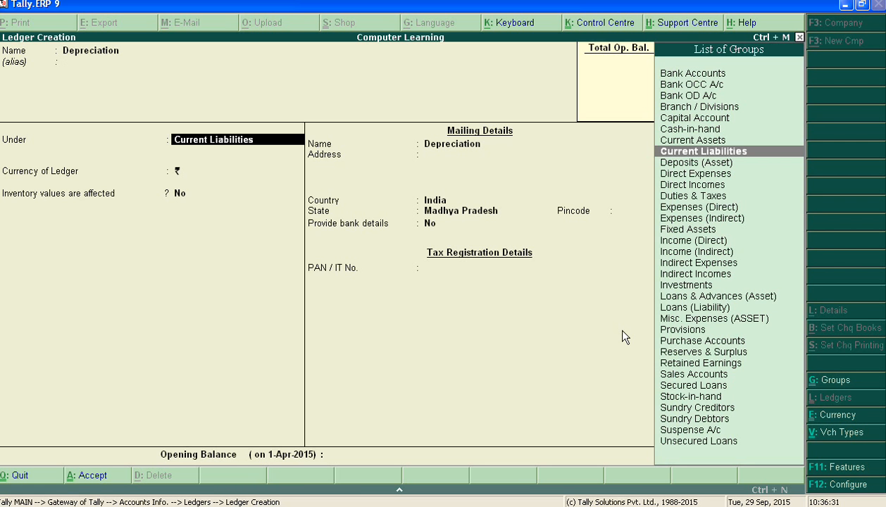
text(i)
key(Down)
key(Down)
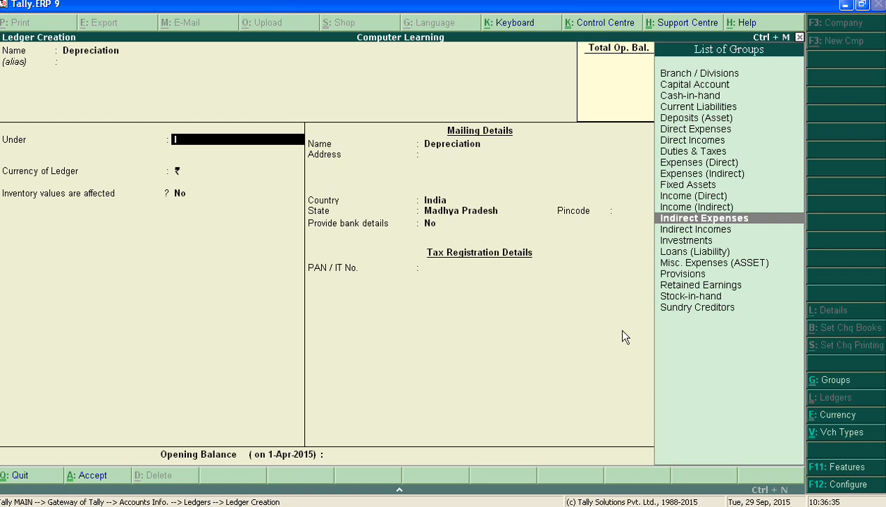
key(Return)
- Leave the Depreciation ledger's remaining fields at their defaults, with no opening balance, and save it
key(Return)
key(Return)
key(Return)
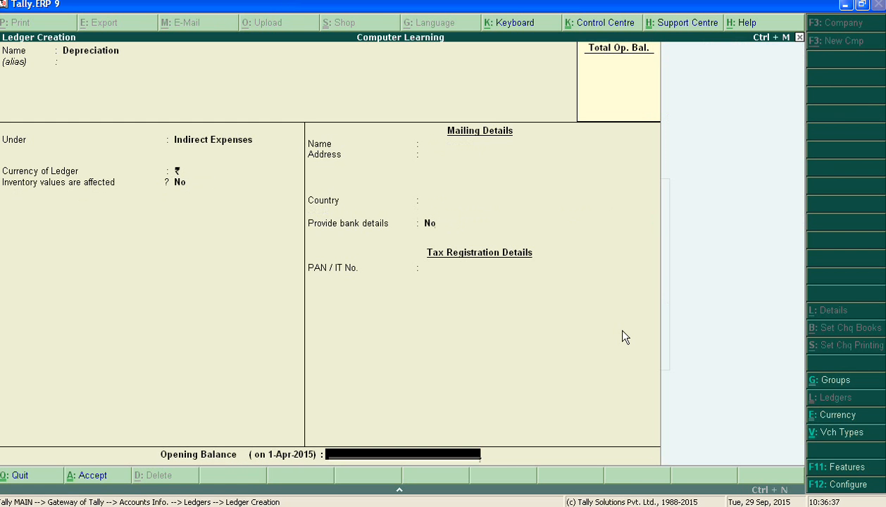
key(Return)
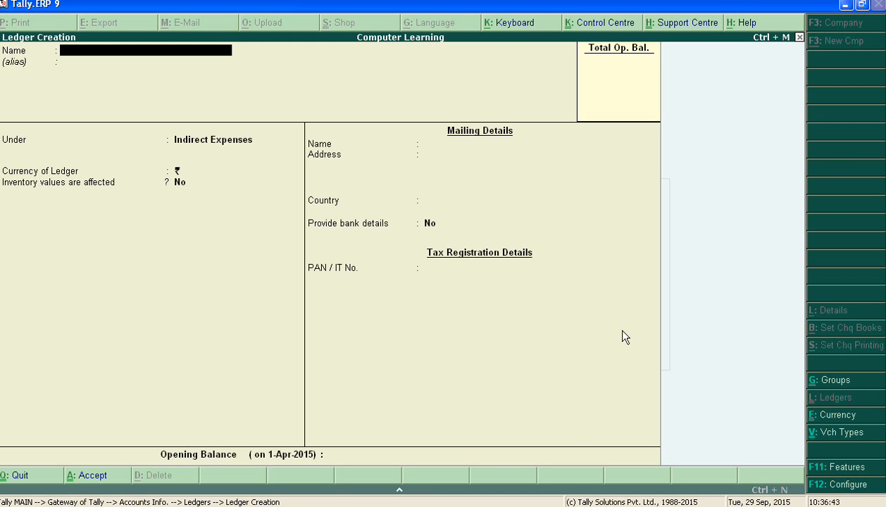
- Name the next ledger Depreciation Reserve and place it under the Current Liabilities group
text(Depreciation Rese)
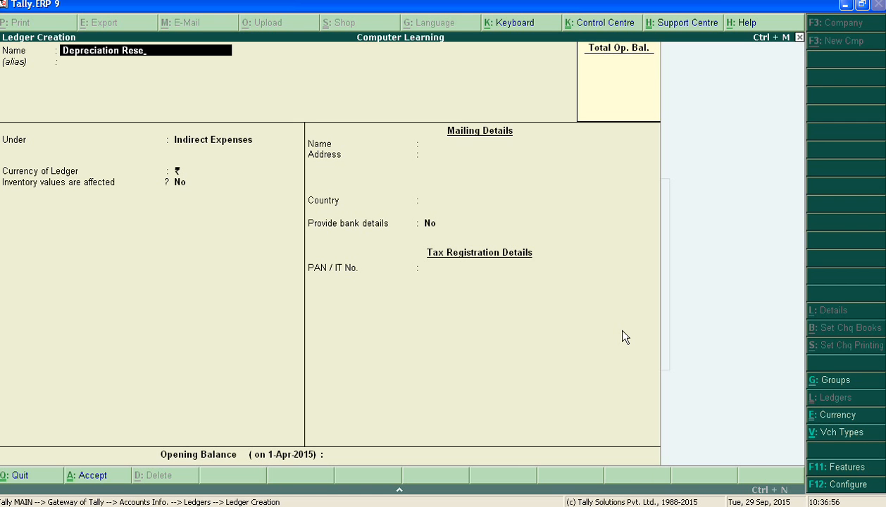
text(rve)
key(Return)
key(Return)
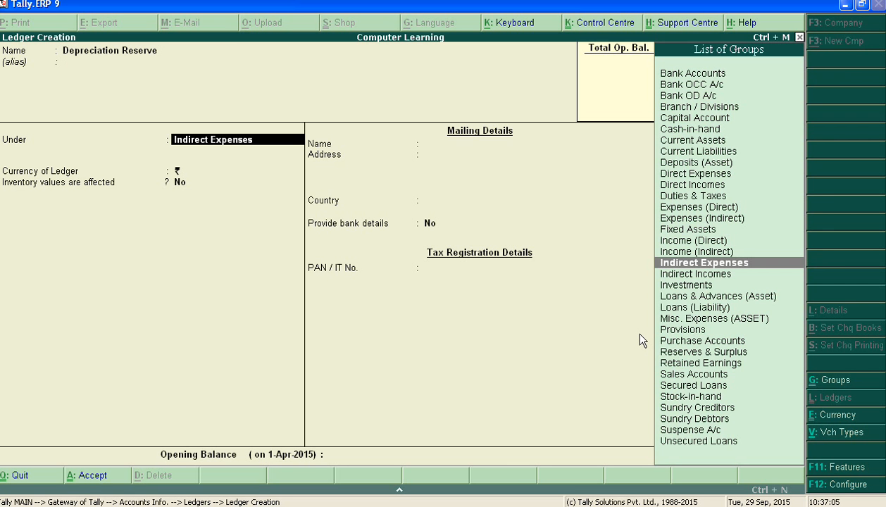
text(C)
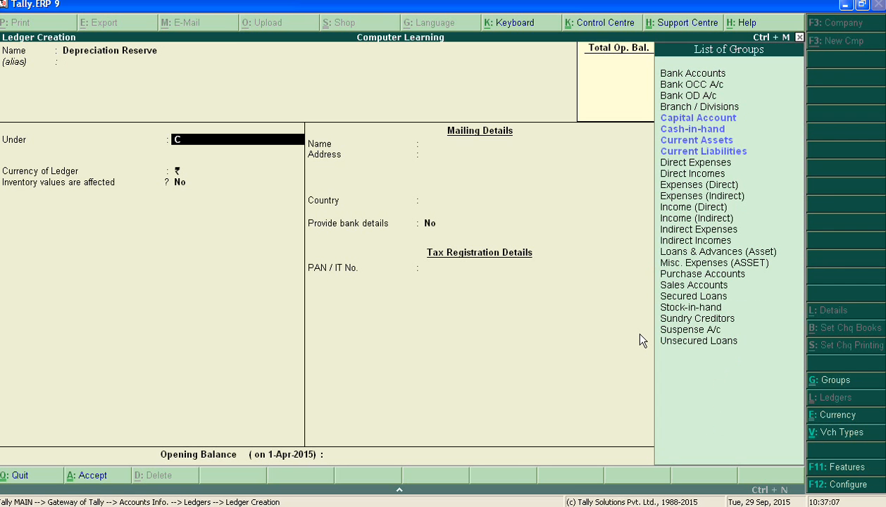
key(Down)
key(Down)
key(Down)
key(Down)
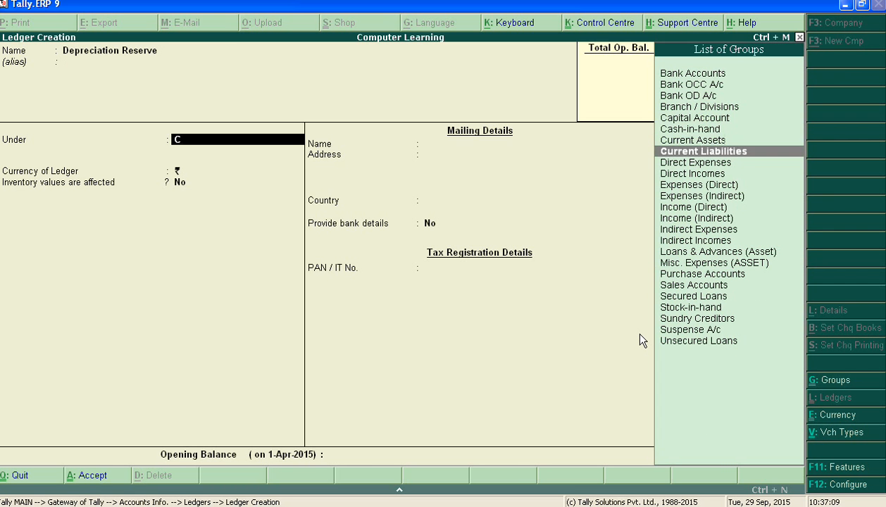
key(Return)
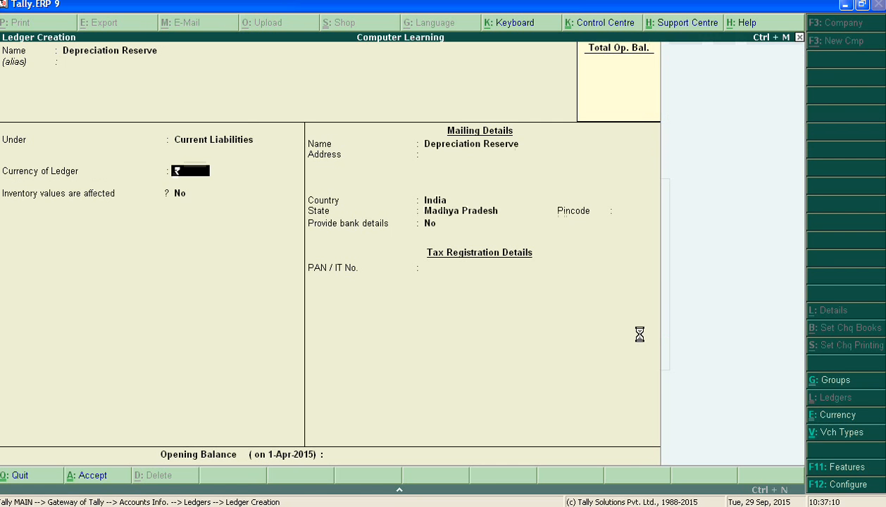
- Keep the default currency, mailing and tax details for Depreciation Reserve and save the ledger
key(Return)
key(Return)
key(Return)
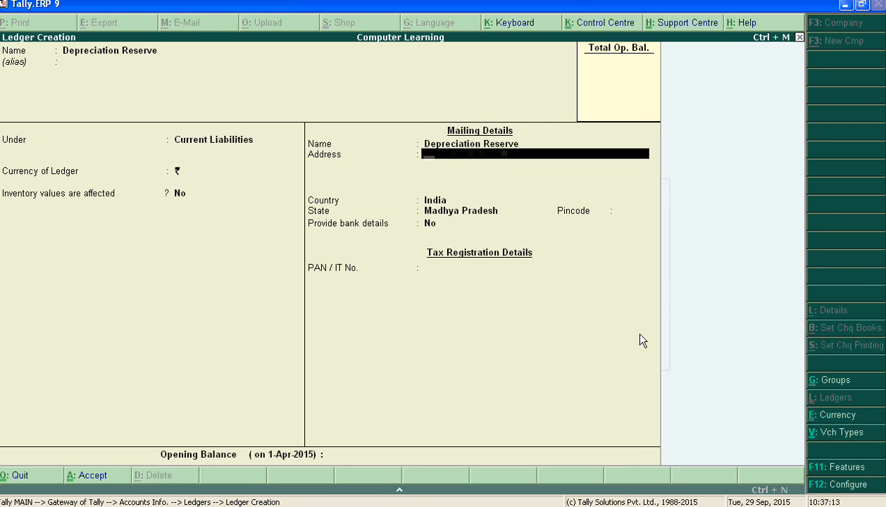
key(Return)
key(Return)
key(Return)
key(Return)
key(Return)
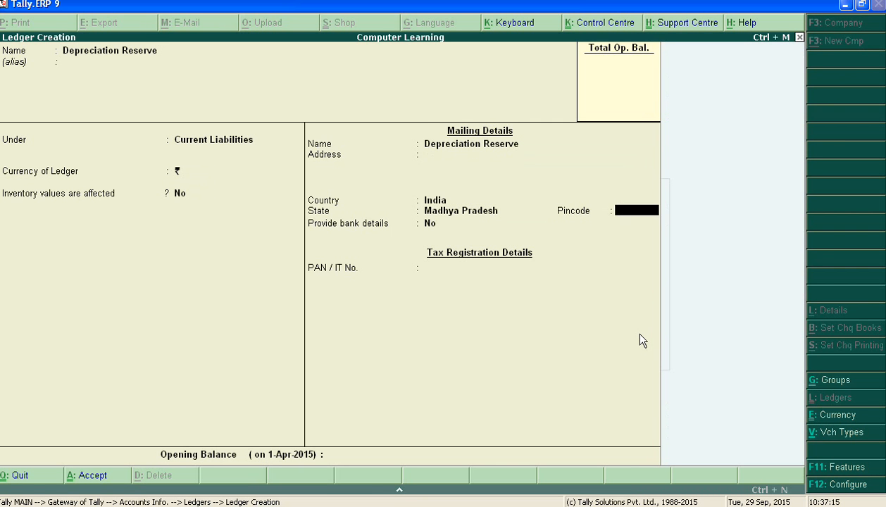
key(Return)
key(Return)
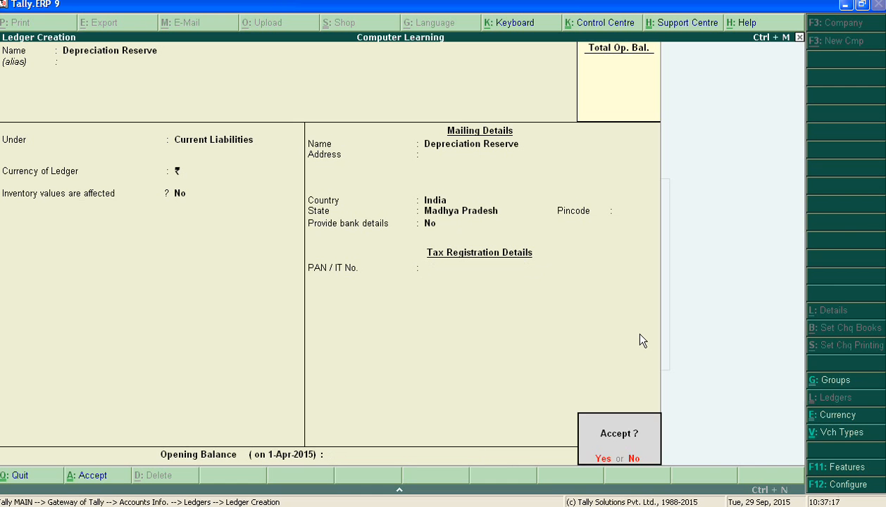
key(Return)
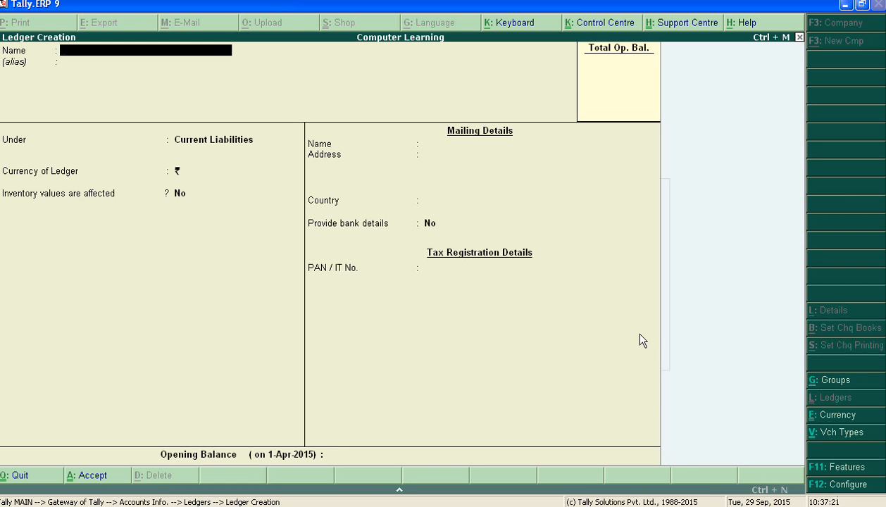
- Name the next ledger Difference in Trial Balance and place it under the Suspense A/c group
text(Difference in Tri)
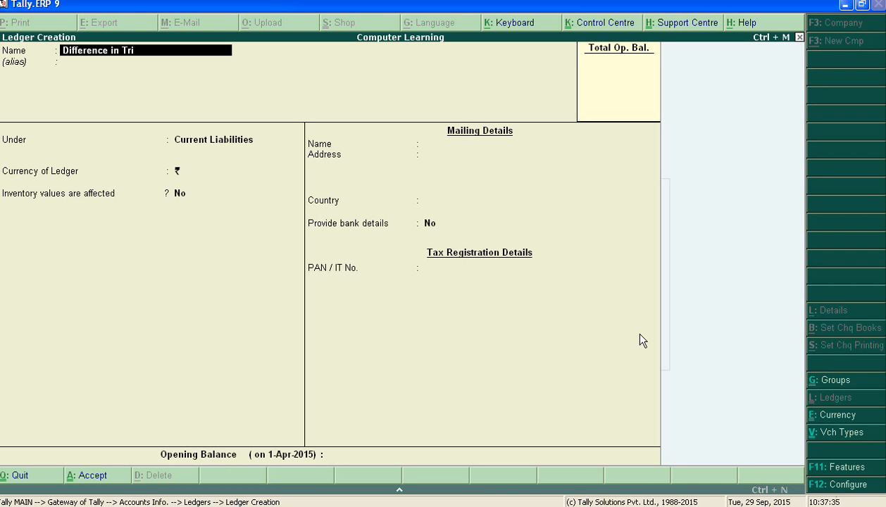
text(al Balance)
key(Return)
key(Return)
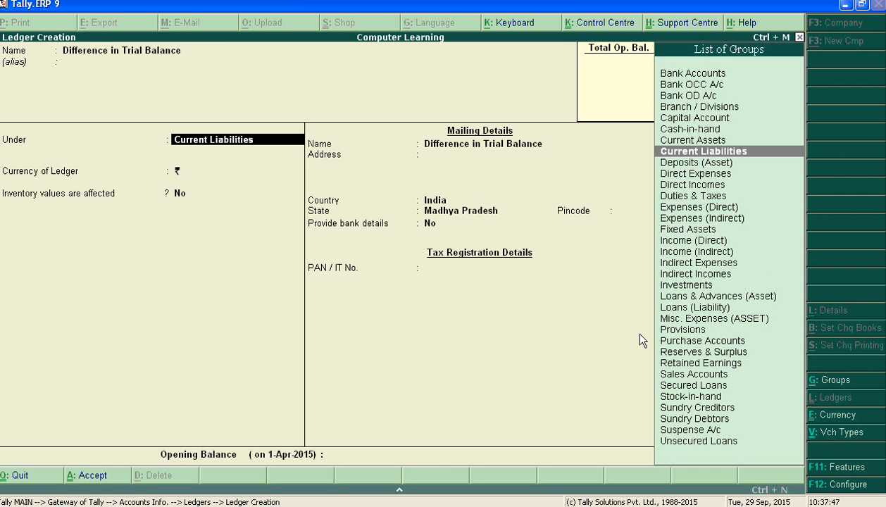
text(S)
key(Down)
key(Down)
key(Down)
key(Down)
key(Down)
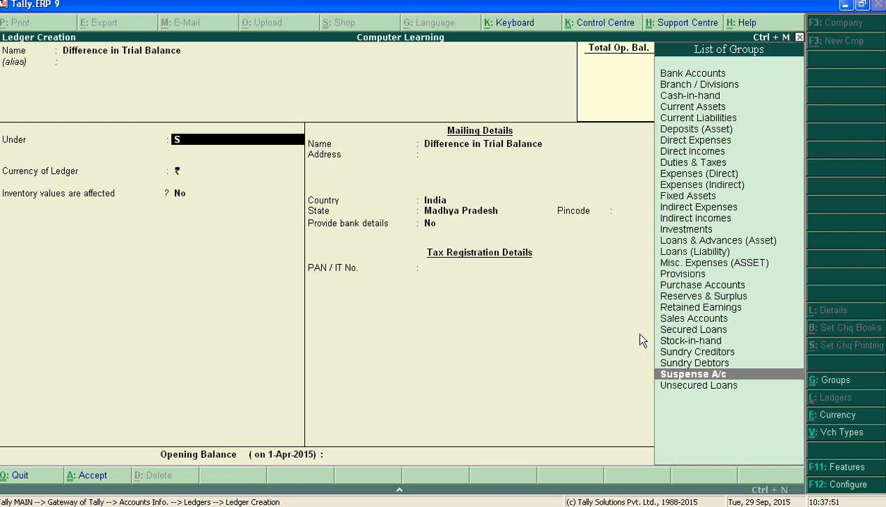
key(Return)
- Leave the Difference in Trial Balance ledger's remaining fields at their defaults and save it
key(Return)
key(Return)
key(Return)
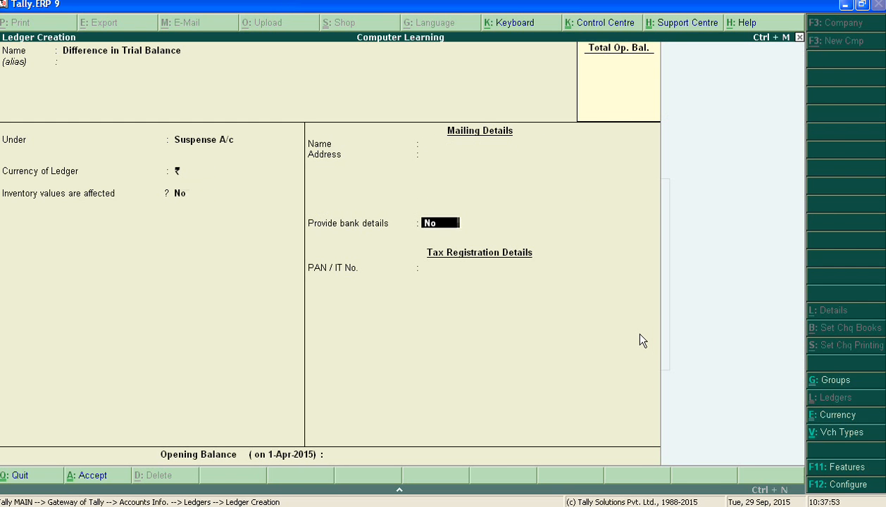
key(Return)
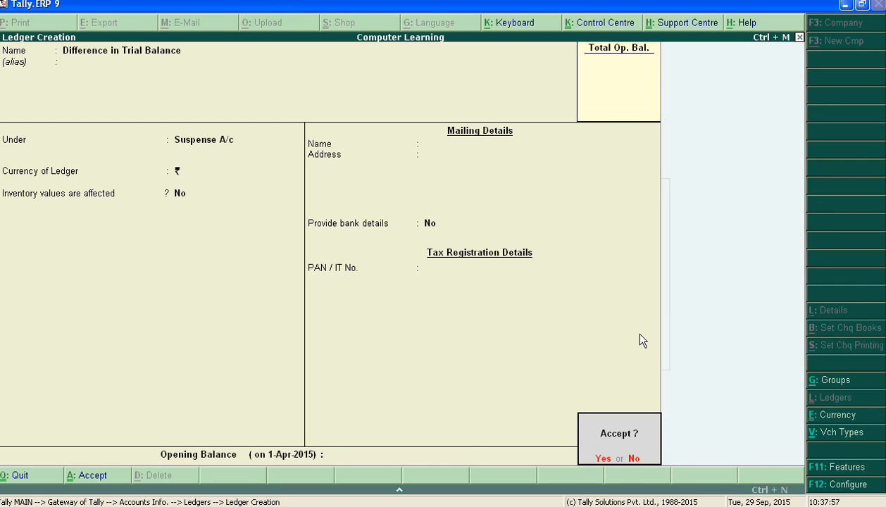
key(Return)
- Name the next ledger Discount Received and place it under the Indirect Incomes group
text(Discount)
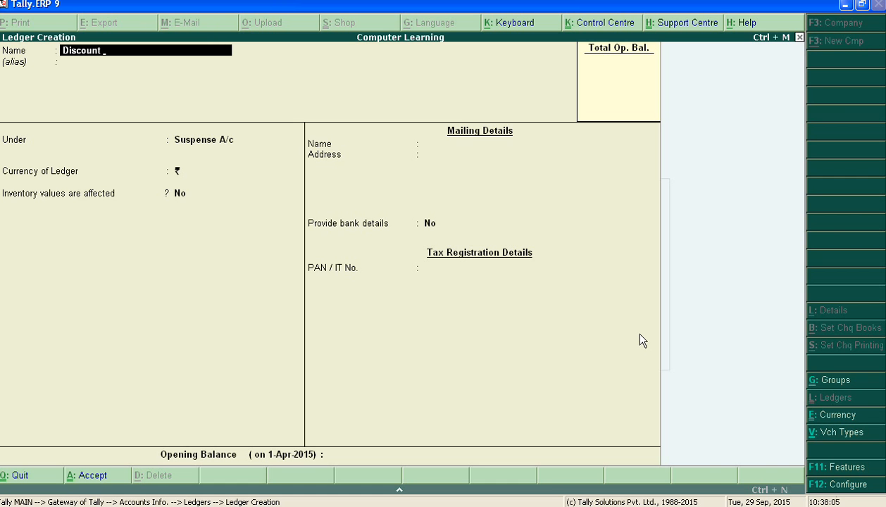
text( Received)
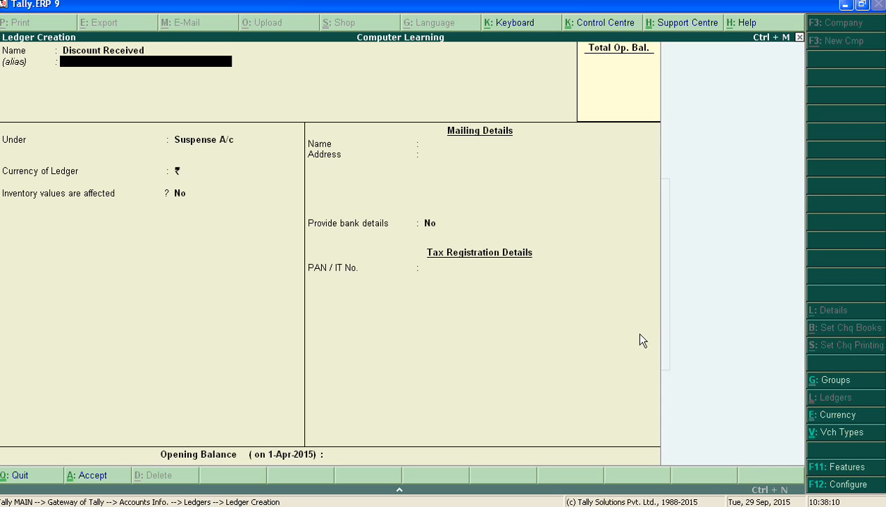
key(Return)
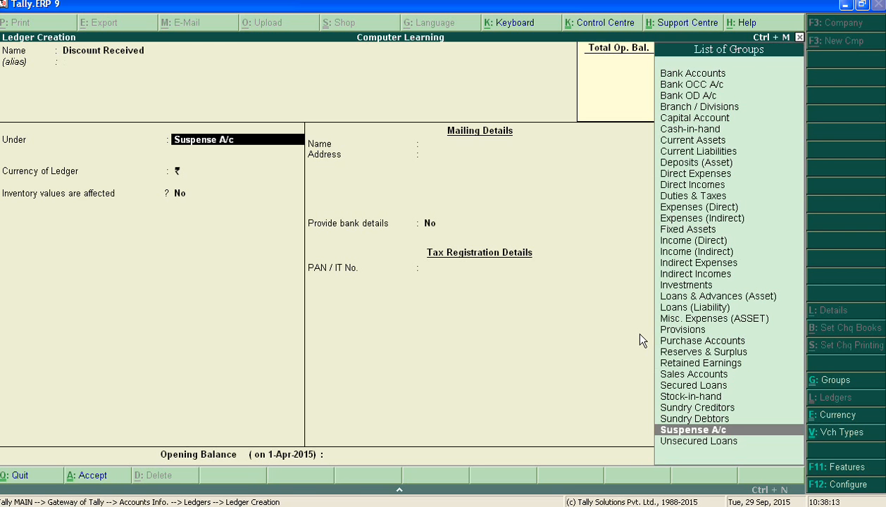
text(I)
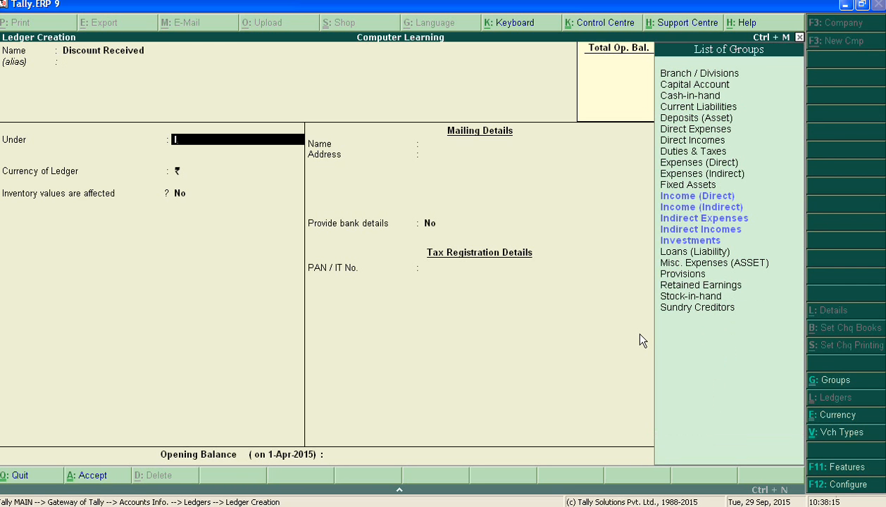
key(Down)
key(Down)
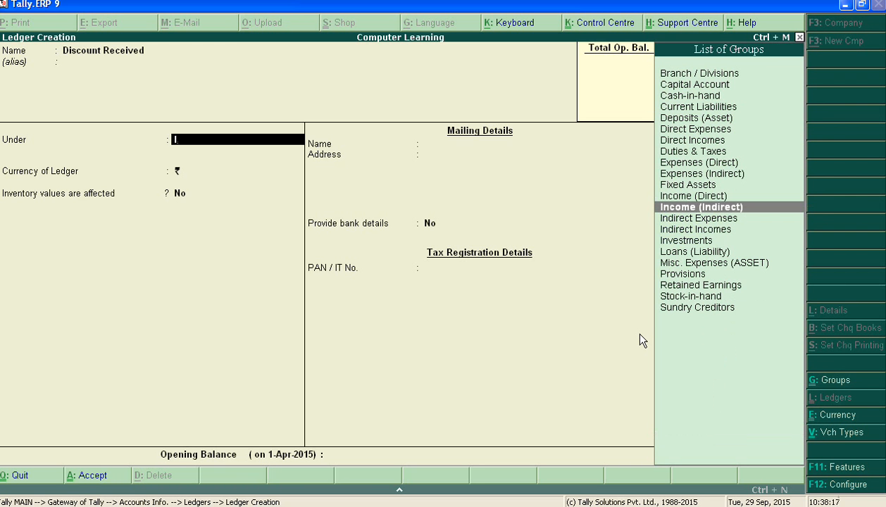
key(Down)
key(Down)
key(Return)
- Keep the remaining fields of the Discount Received ledger at their defaults and save it
key(Return)
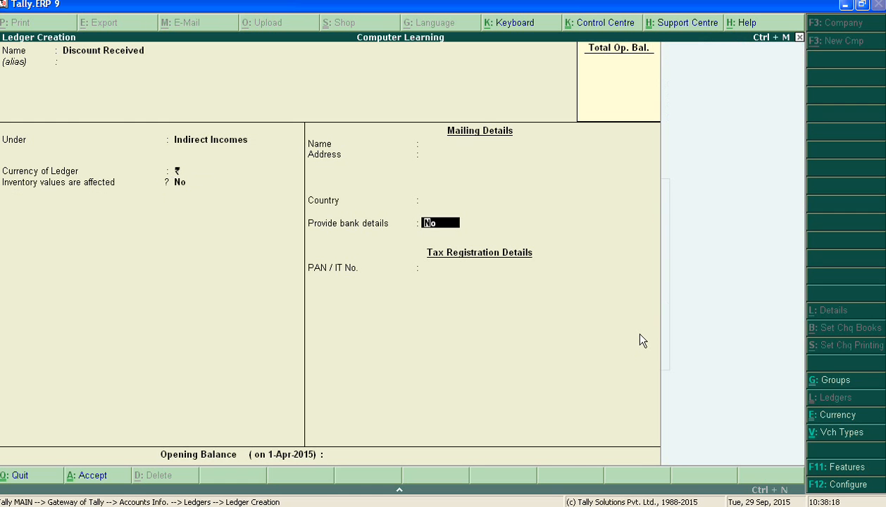
key(Return)
key(Return)
key(Return)
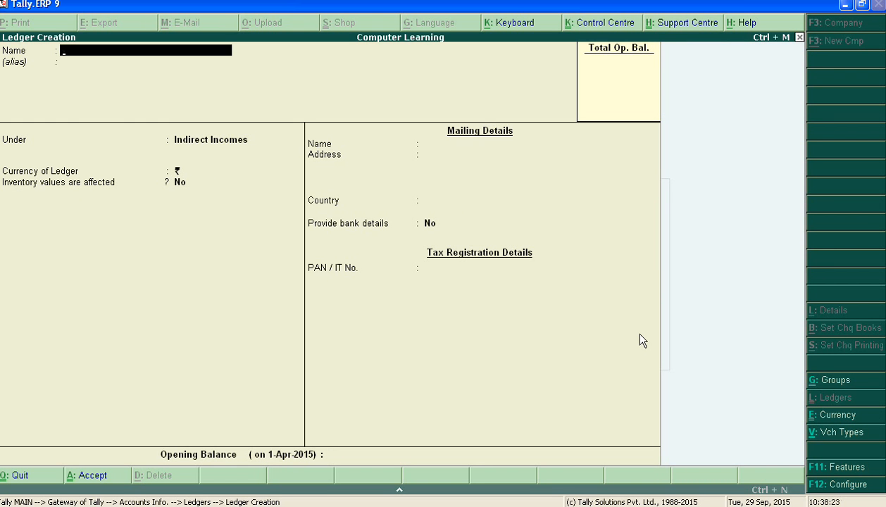
- Name the next ledger Discount Allowed and place it under the Indirect Expenses group
text(Discount)
text(a)
text(lloe)
key(BackSpace)
text(wed)
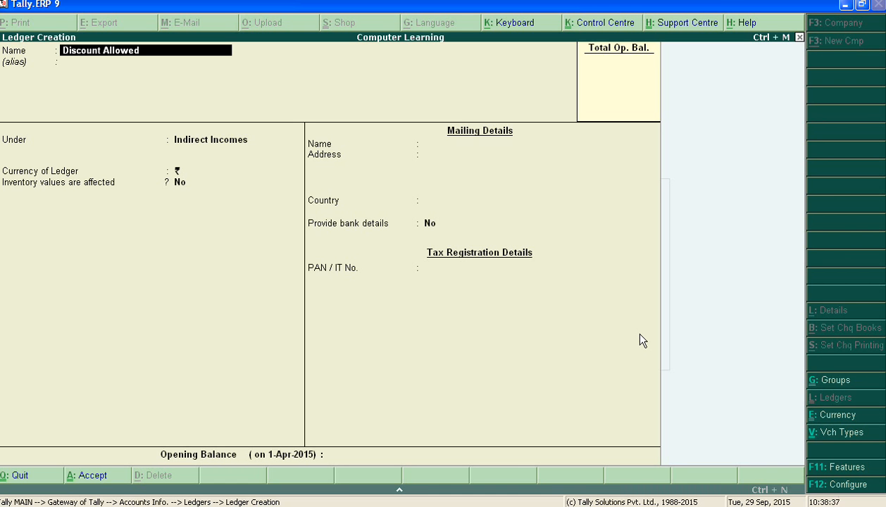
key(Return)
key(Return)
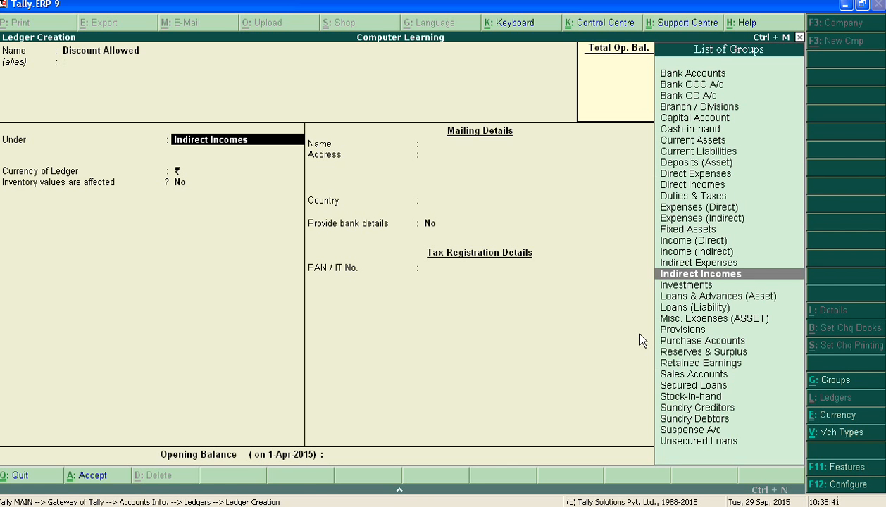
text(I)
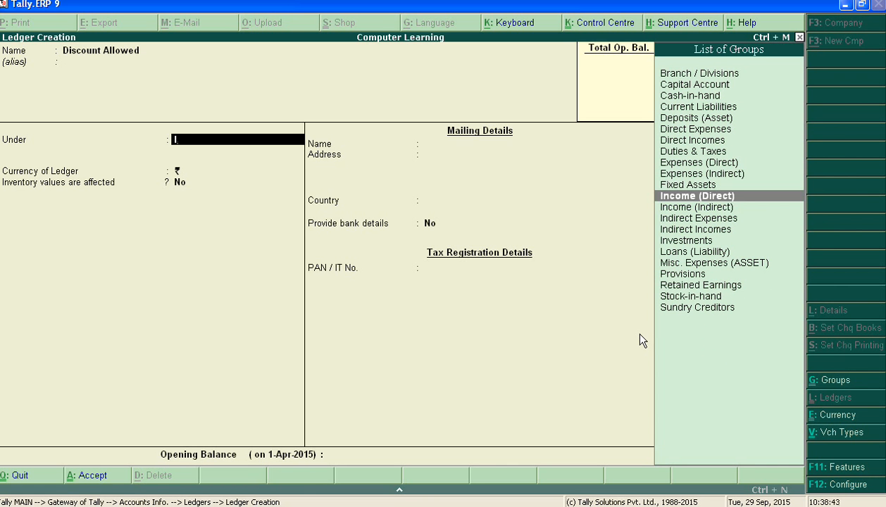
key(Down)
key(Down)
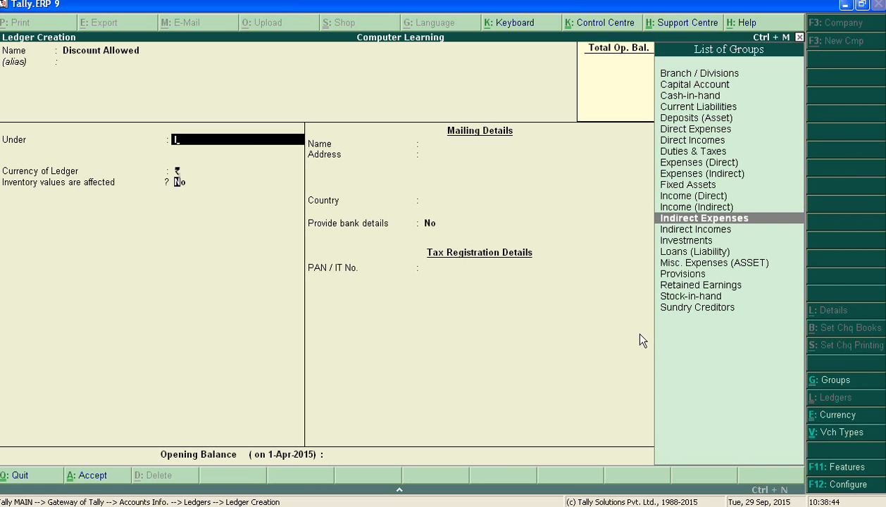
key(Return)
- Leave the Discount Allowed ledger's inventory, bank and opening balance fields at their defaults and save it
key(Return)
key(Return)
key(Return)
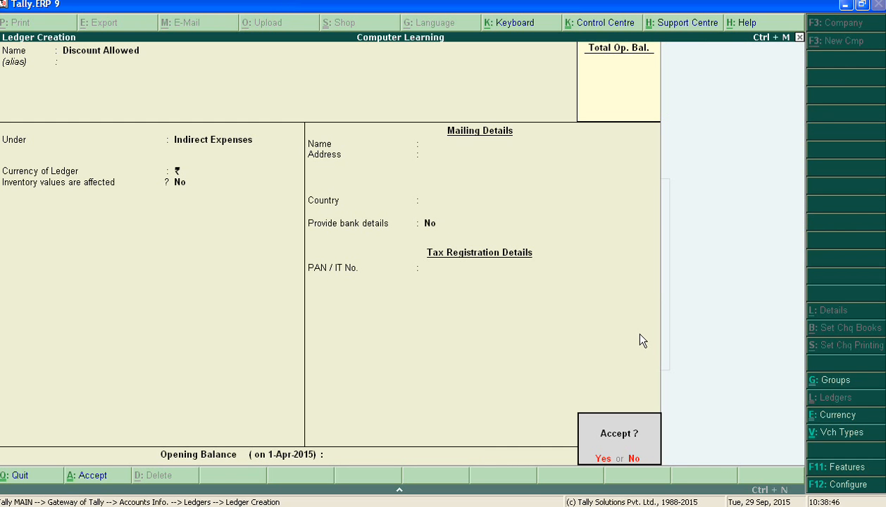
key(Return)
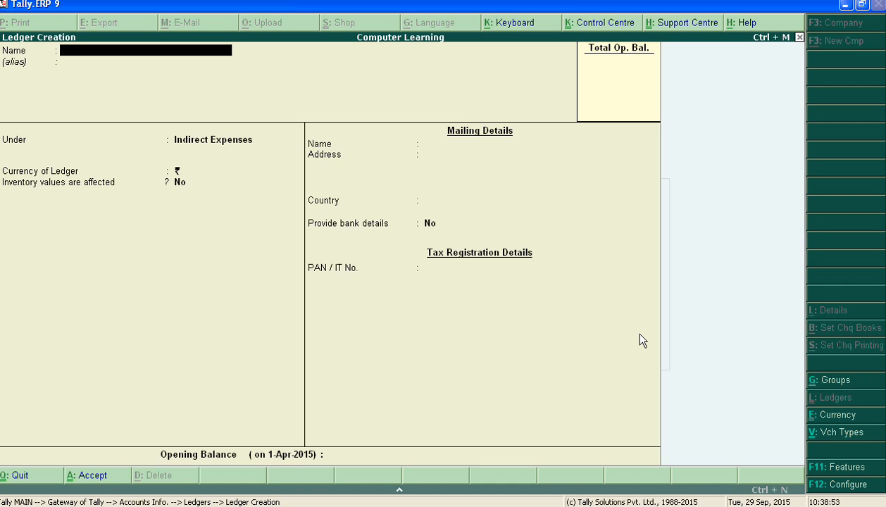
- Create a ledger named Donation under the Indirect Expenses group and save it with default details
text(Donation)
key(Return)
key(Return)
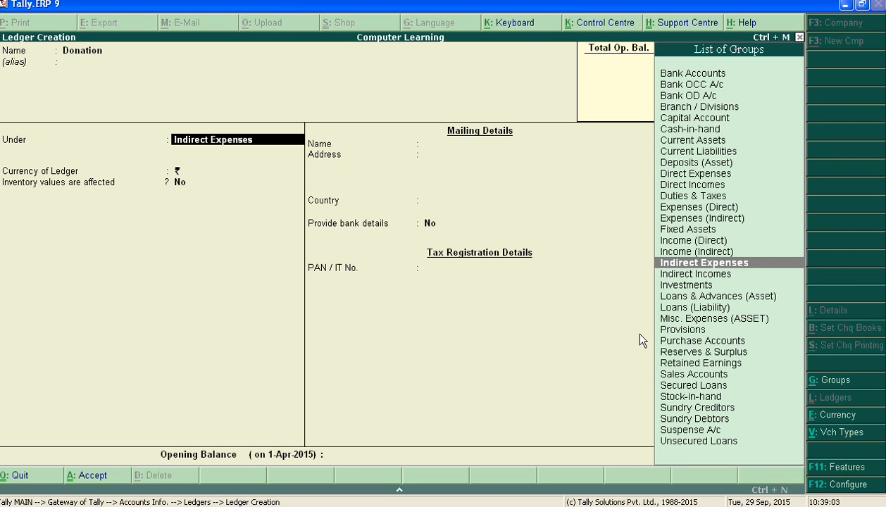
key(Return)
key(Return)
key(Return)
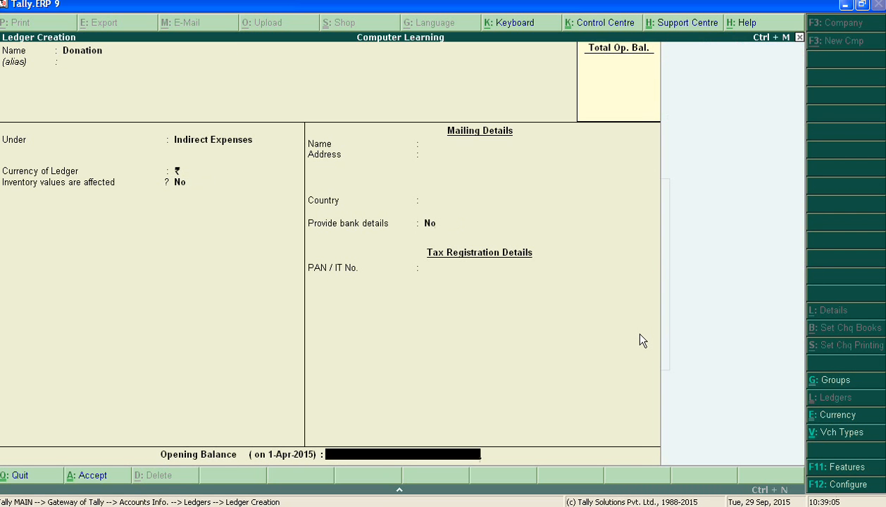
key(Return)
key(Return)
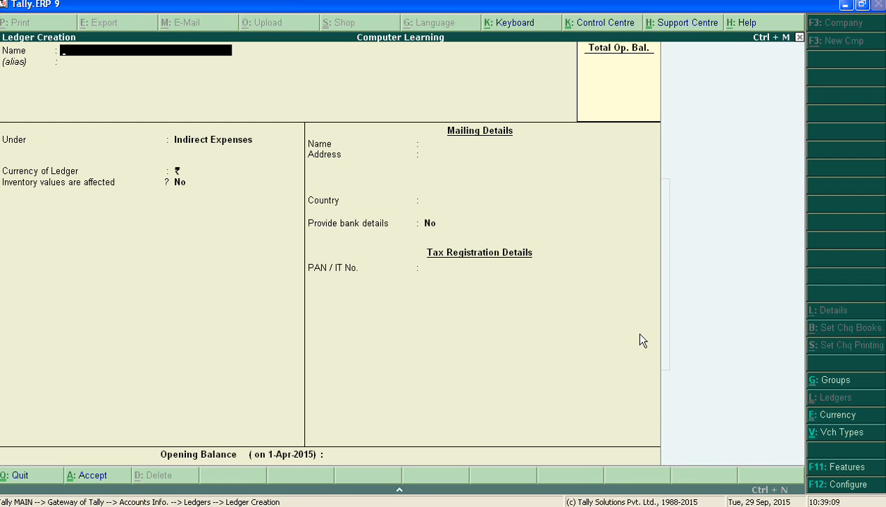
- Name the next ledger Dwawing and place it under the Capital Account group
text(Dwawing)
key(Return)
key(Return)
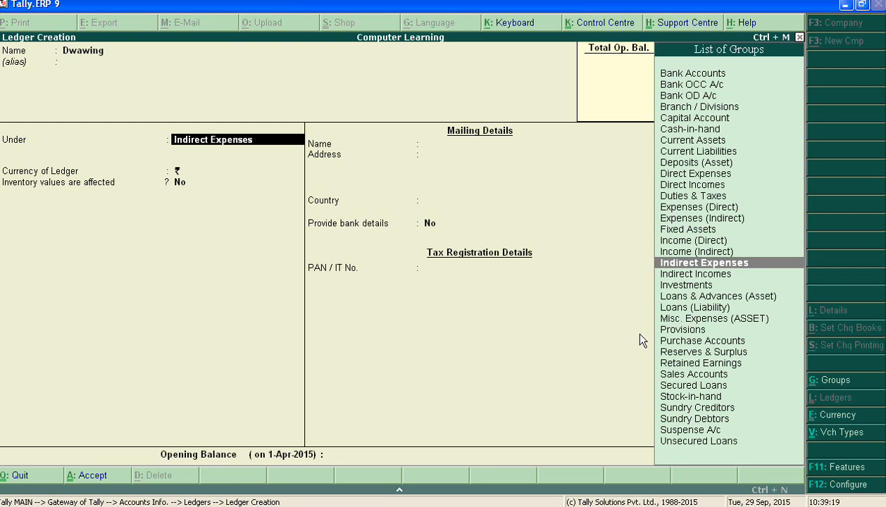
text(C)
key(Down)
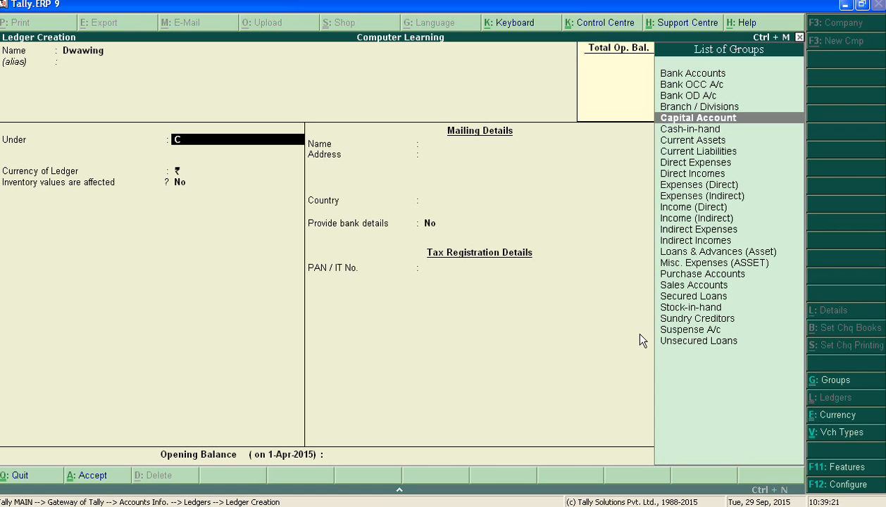
key(Down)
key(Up)
key(Return)
- Keep the Dwawing ledger's default mailing, bank and tax details, with an empty opening balance, and save it
key(Return)
key(Return)
key(Return)
key(Return)
key(Return)
key(Return)
key(Return)
key(Return)
key(Return)
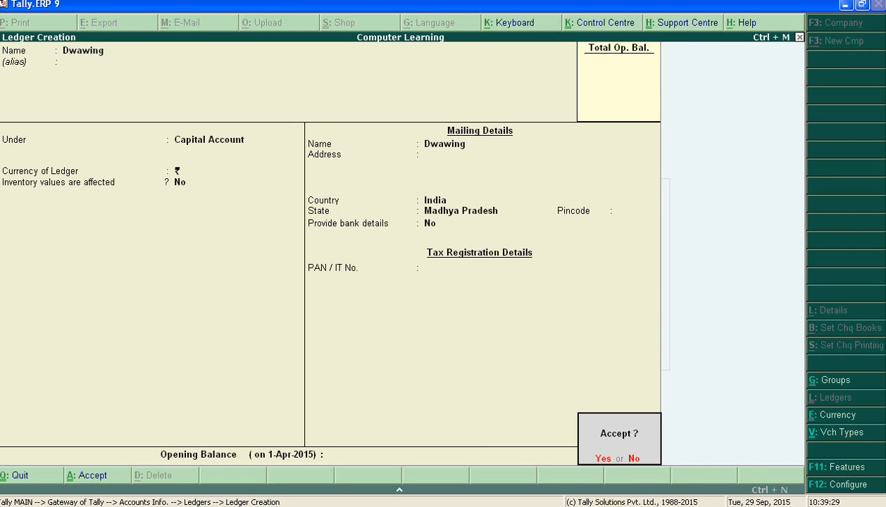
key(Return)
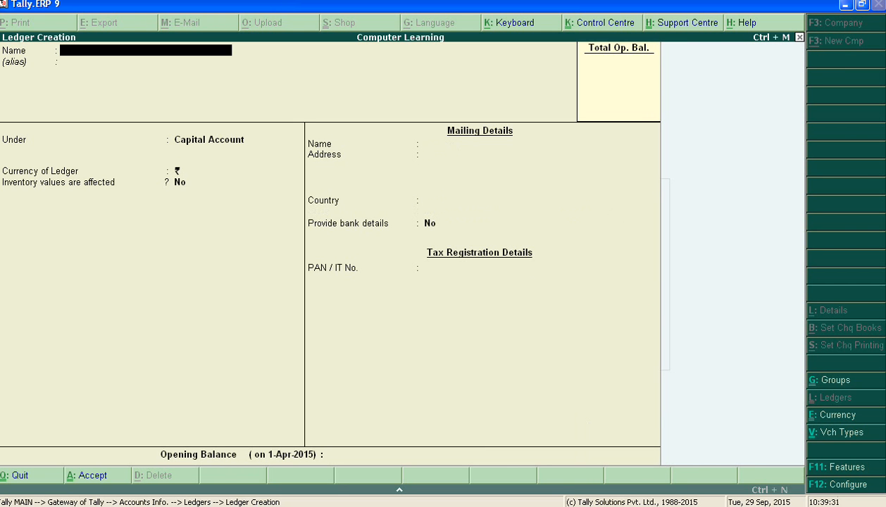
- Name the next ledger Electricity Expenses and place it under the Indirect Expenses group
text(Electricity Exp)
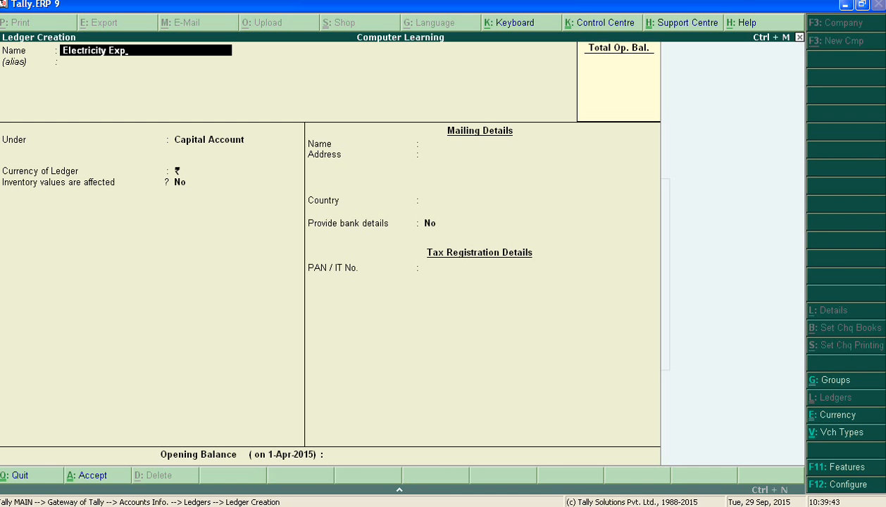
text(enses)
key(Return)
key(Return)
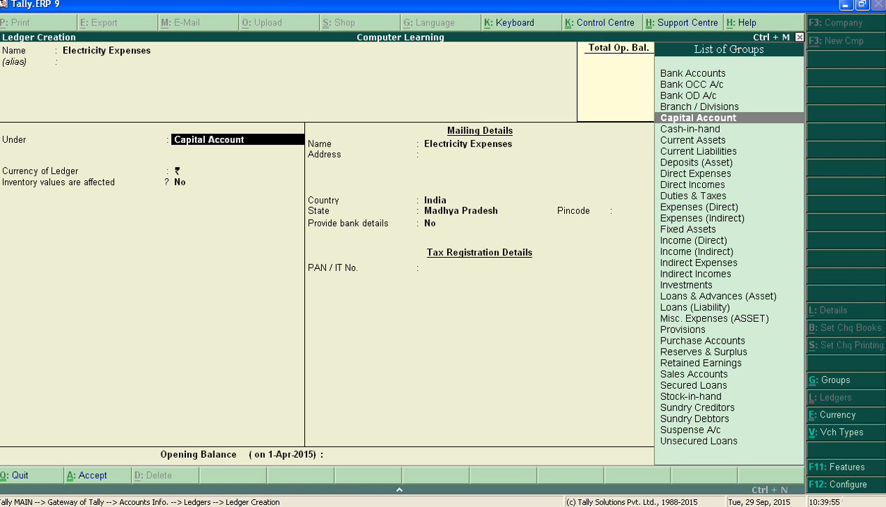
text(I)
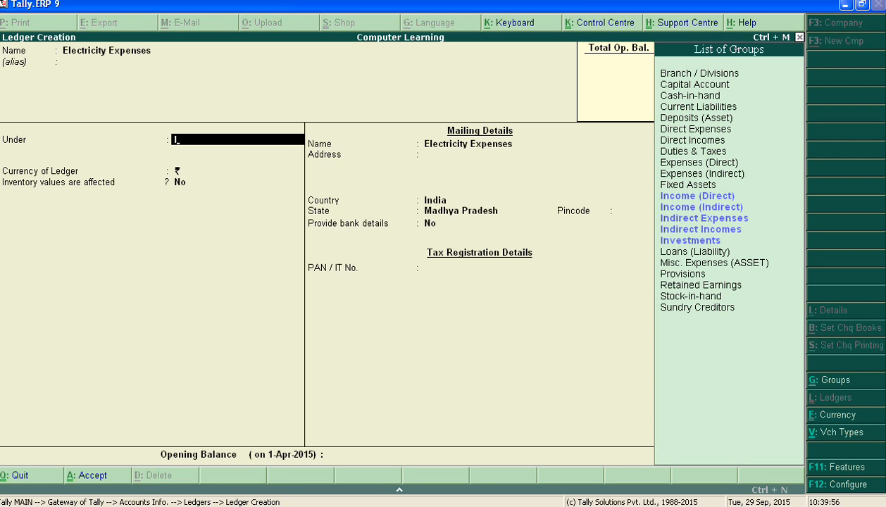
key(Down)
key(Down)
key(Down)
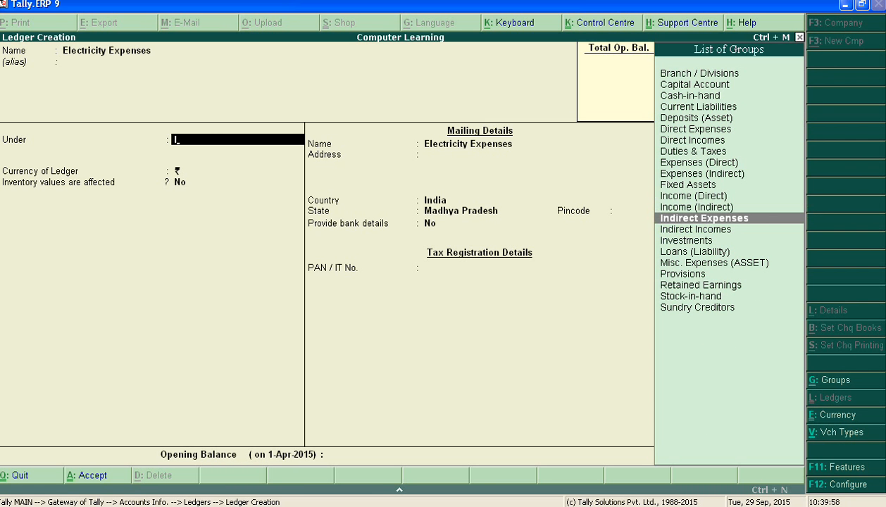
key(Return)
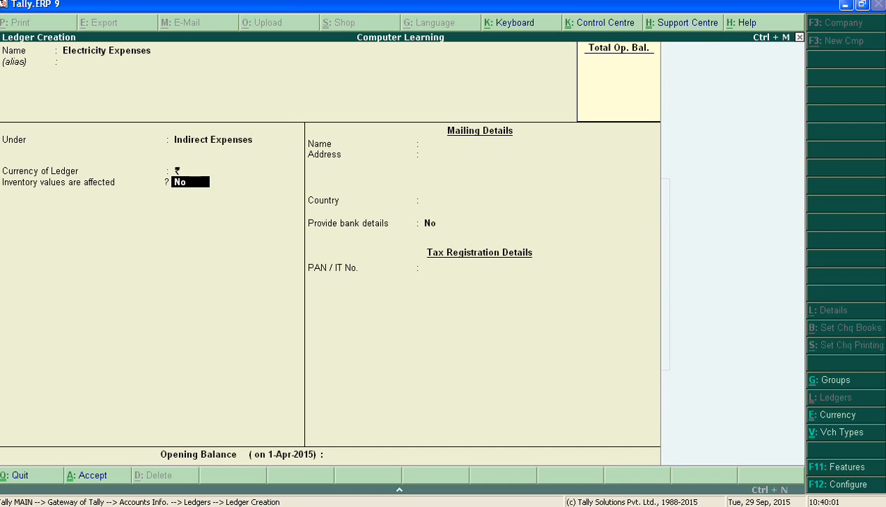
- Keep the default inventory and bank settings for Electricity Expenses and save the ledger
key(Return)
key(Return)
key(Return)
key(Return)
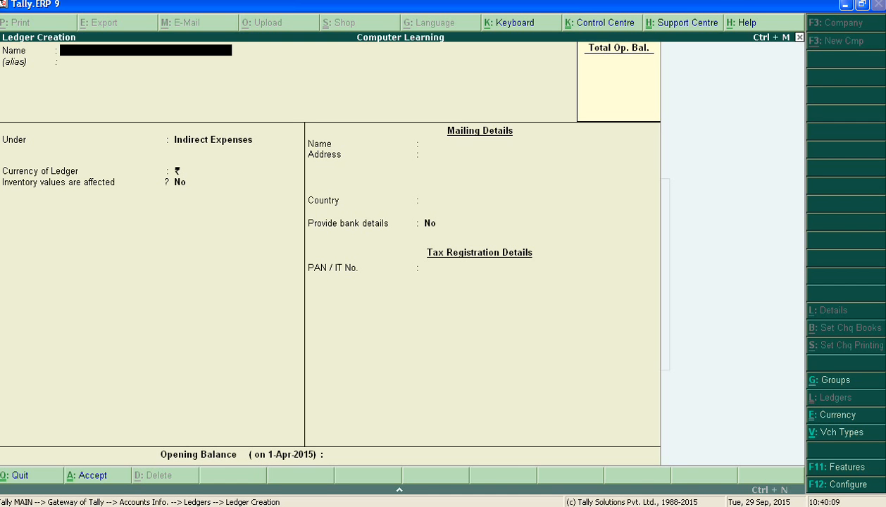
- Name the next ledger Expenses on Purchase and place it under the Direct Expenses group
text(Expenses on Purchase)
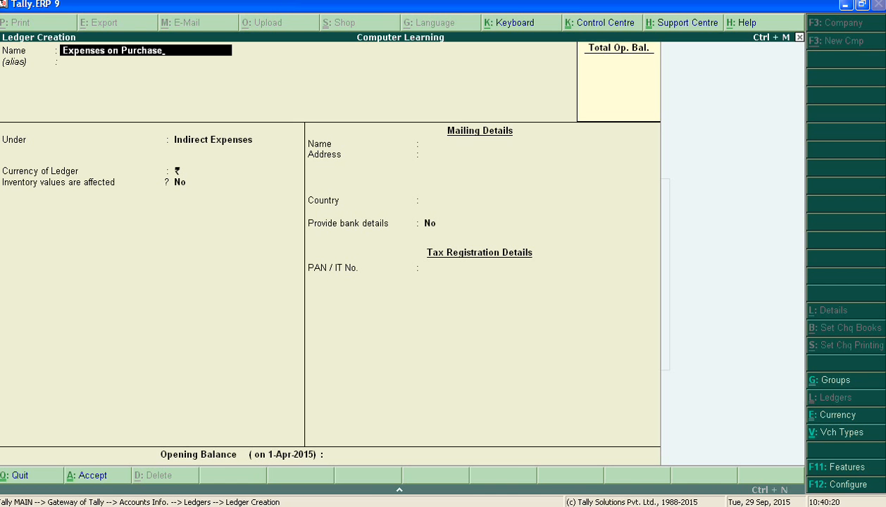
key(Return)
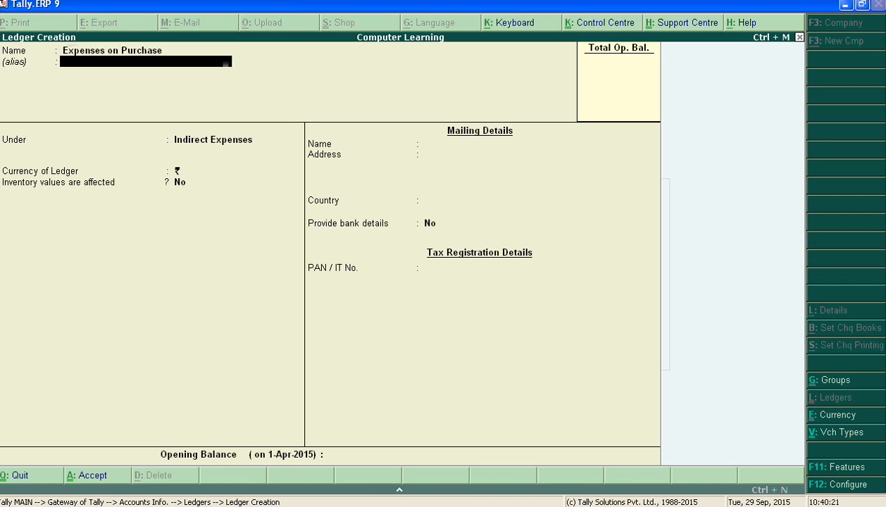
key(Return)
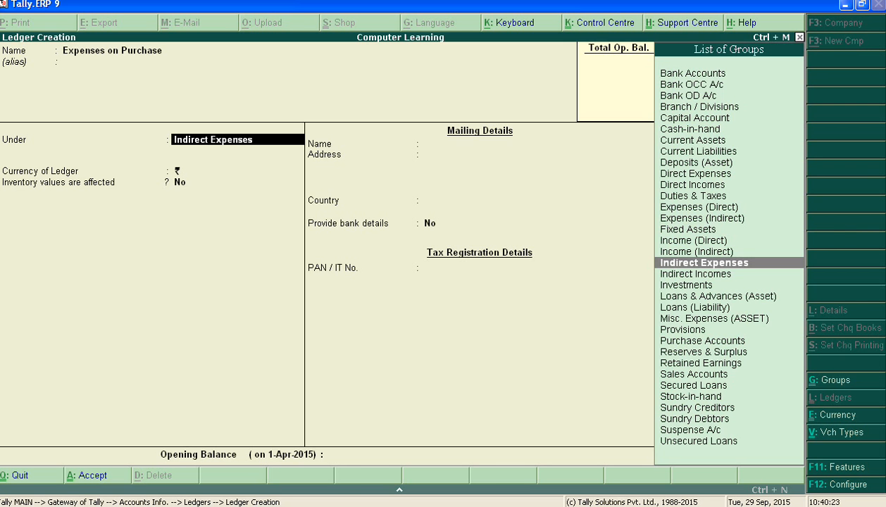
text(D)
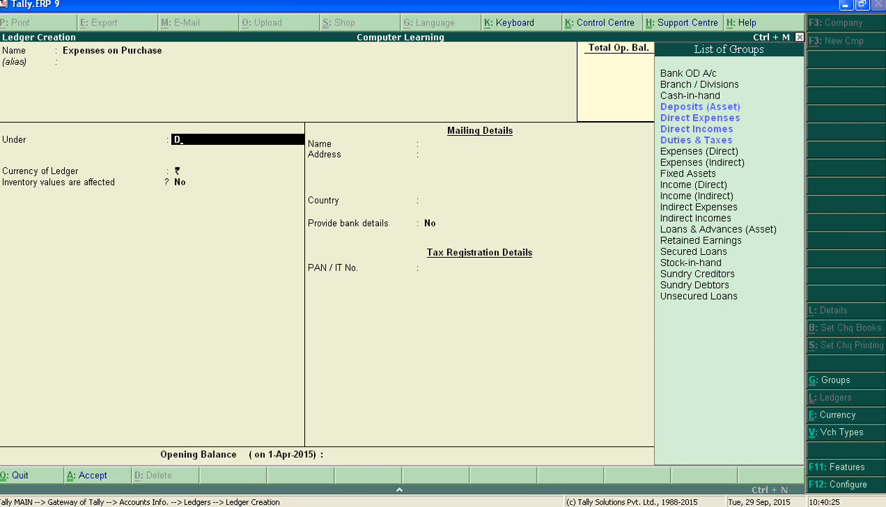
key(Down)
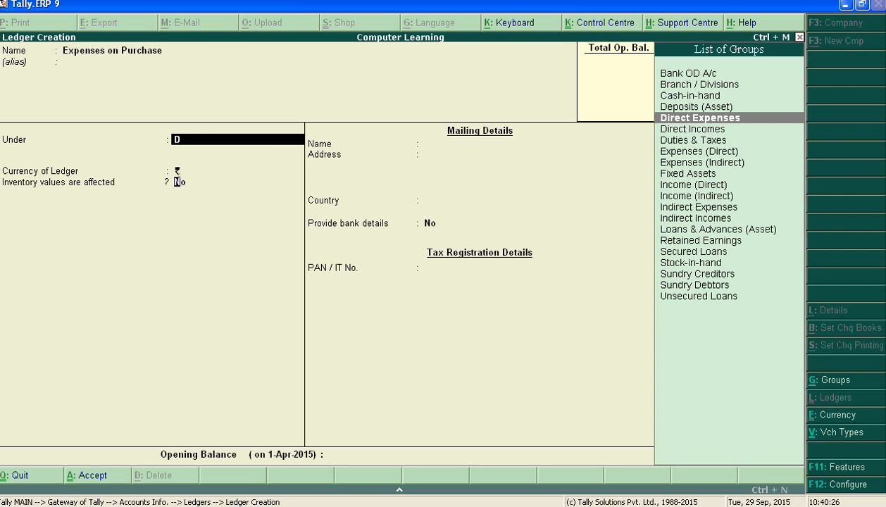
key(Return)
- Leave the Expenses on Purchase ledger's remaining fields at their defaults and save it
key(Return)
key(Return)
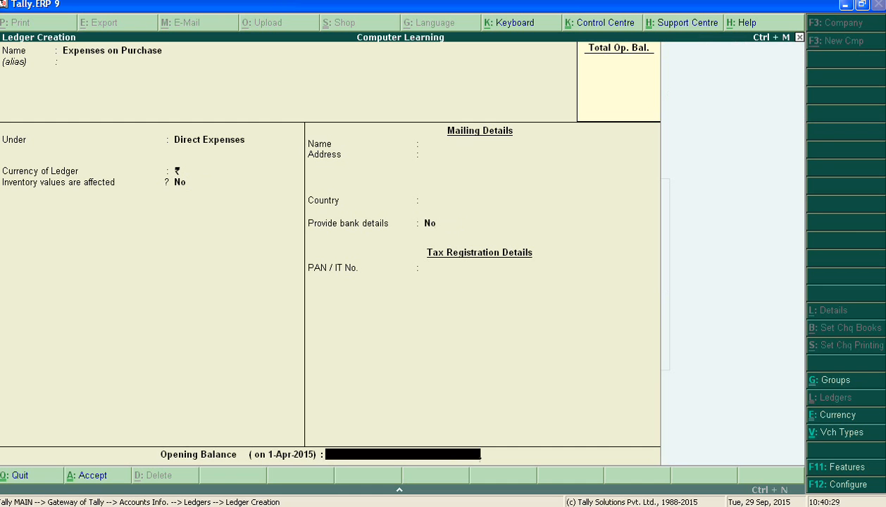
key(Return)
key(Return)
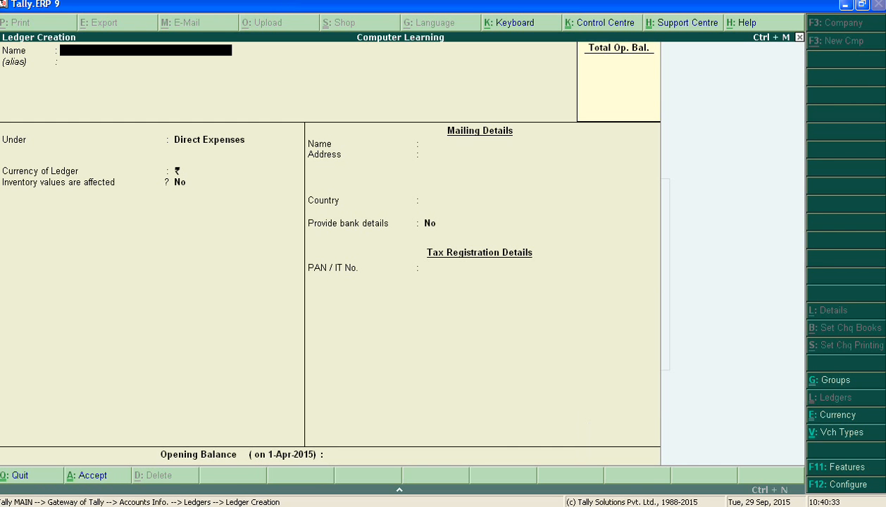
- Name the next ledger Expenses on Sales and place it under the Indirect Expenses group
text(Expenses)
text(on Sales)
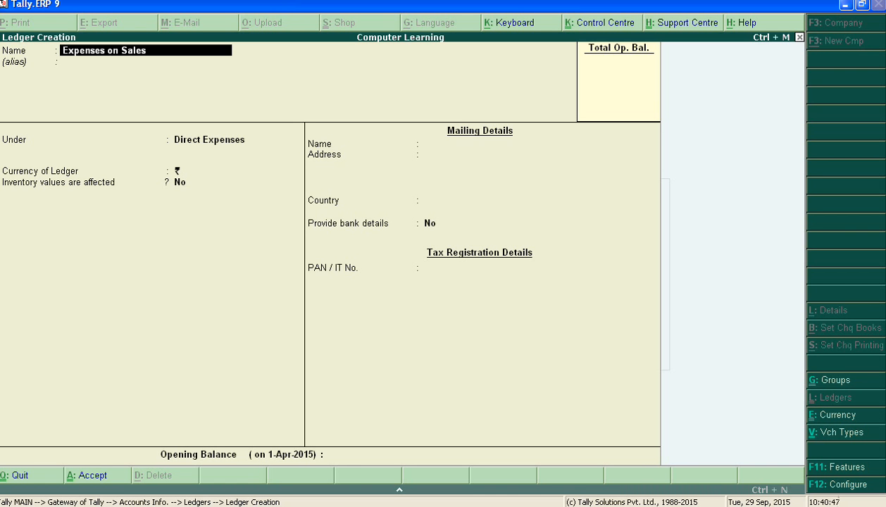
key(Return)
key(Return)
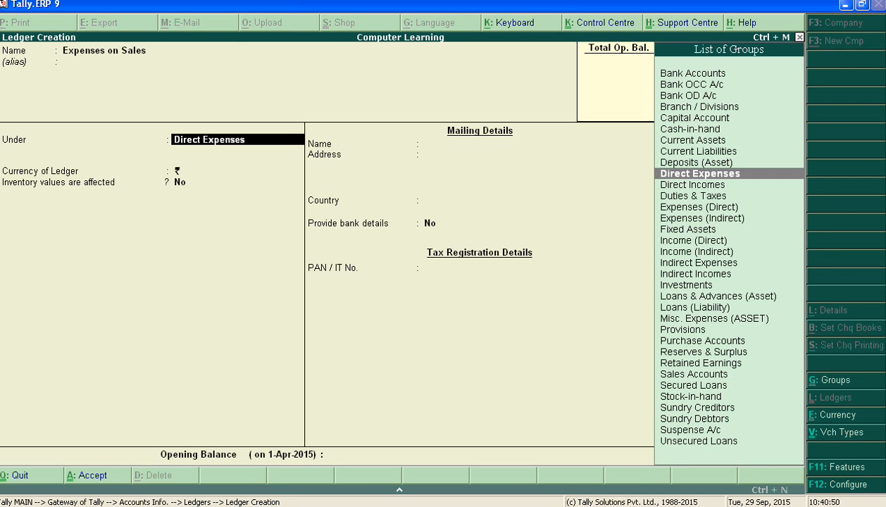
text(I)
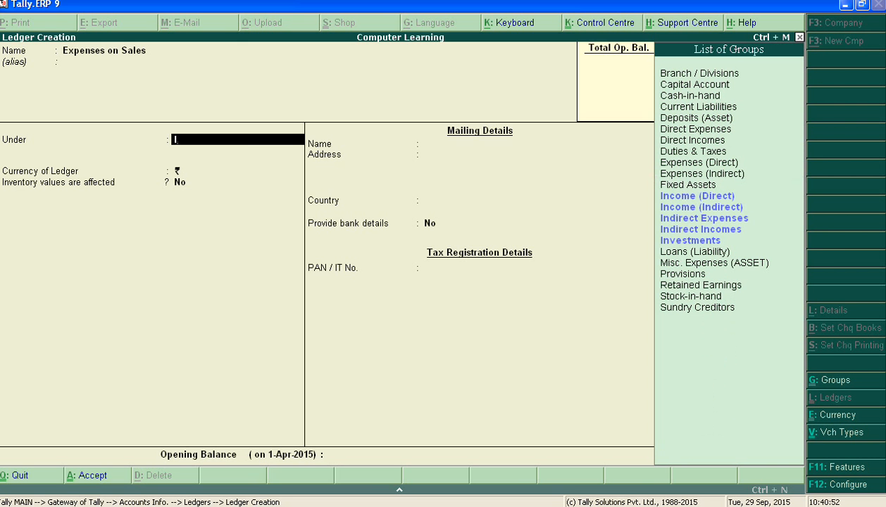
key(Down)
key(Down)
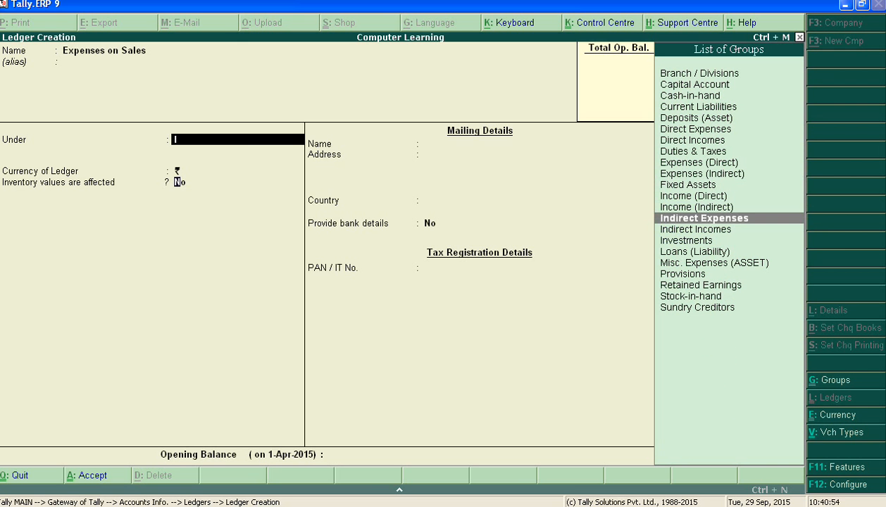
key(Return)
- Keep the default inventory, bank and tax settings for Expenses on Sales and save the ledger
key(Return)
key(Return)
key(Return)
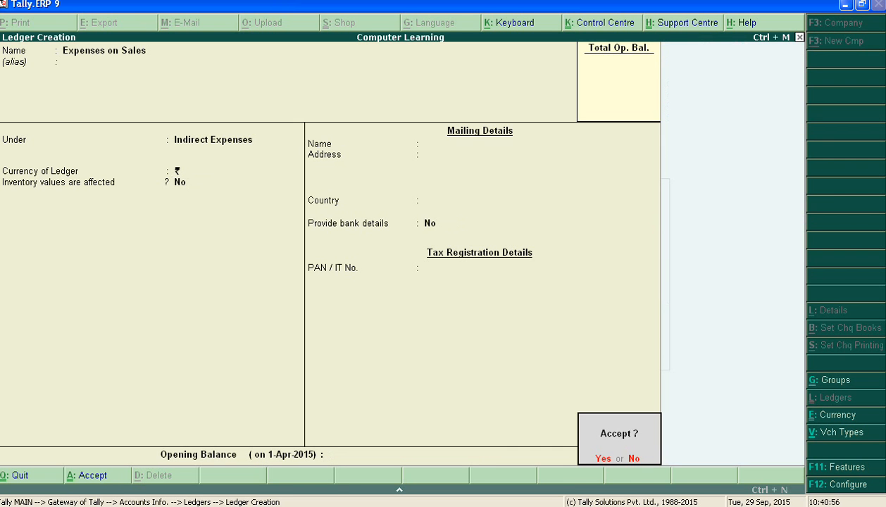
key(Return)
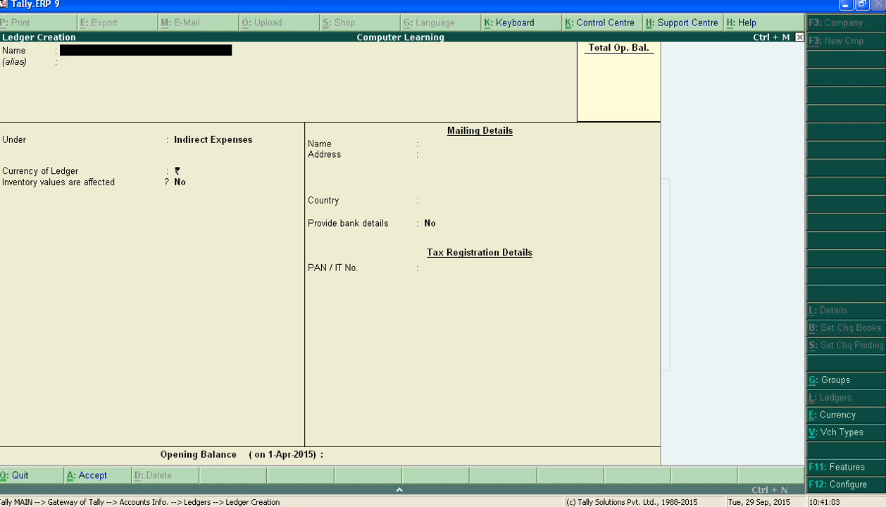
- Name the next ledger Export Duty and place it under the Indirect Expenses group
text(Export Duty)
key(Return)
key(Return)
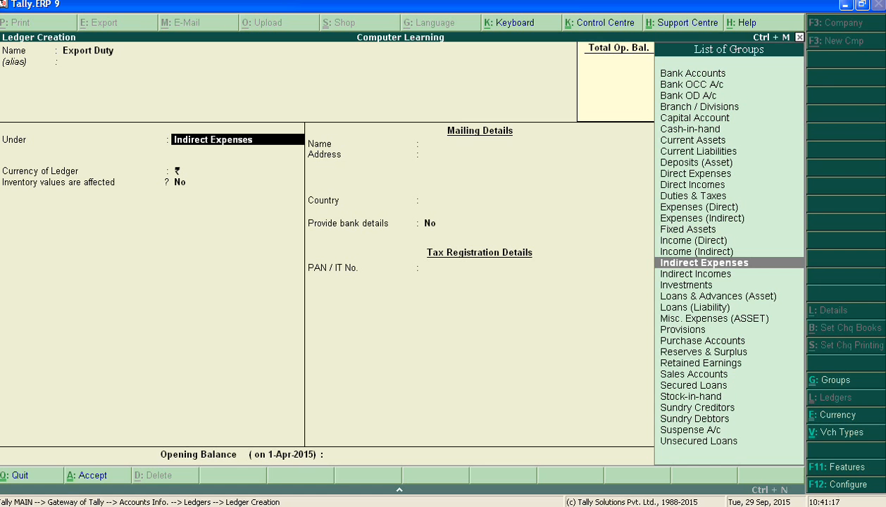
text(I)
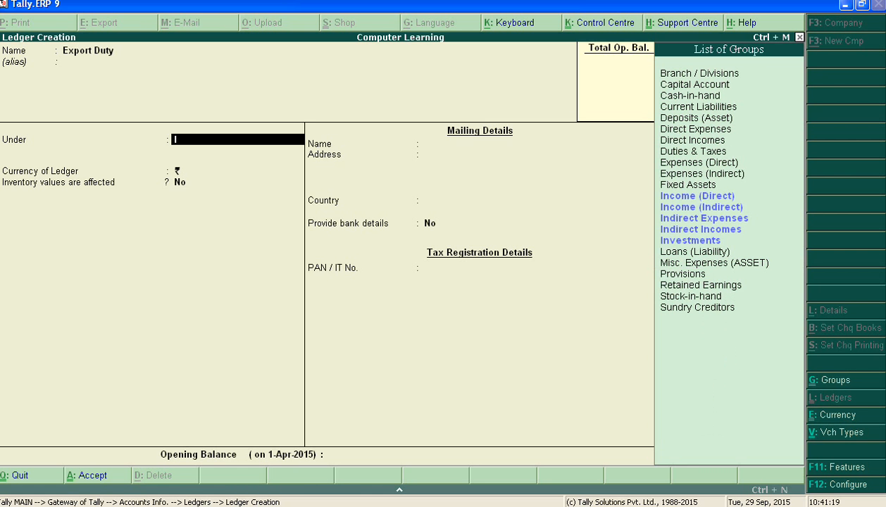
key(Down)
key(Down)
key(Return)
- Leave the Export Duty ledger's remaining fields at their defaults and save it
key(Return)
key(Return)
key(Return)
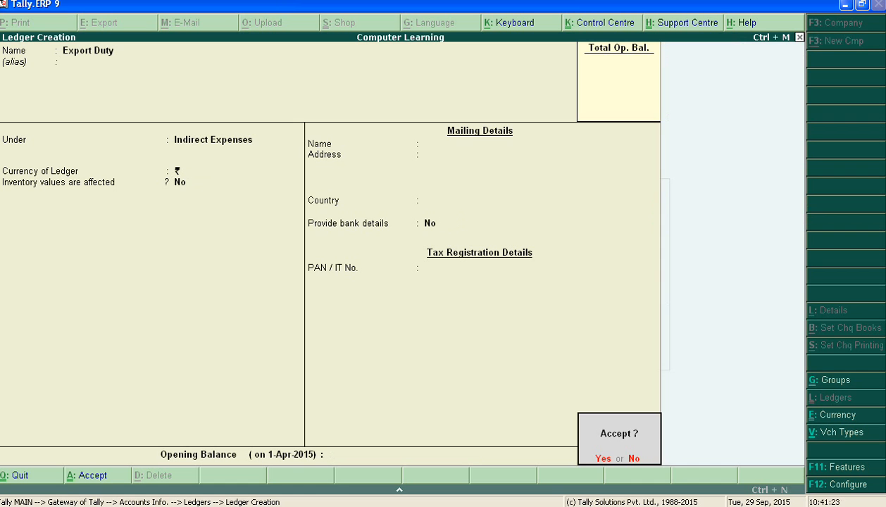
key(Return)
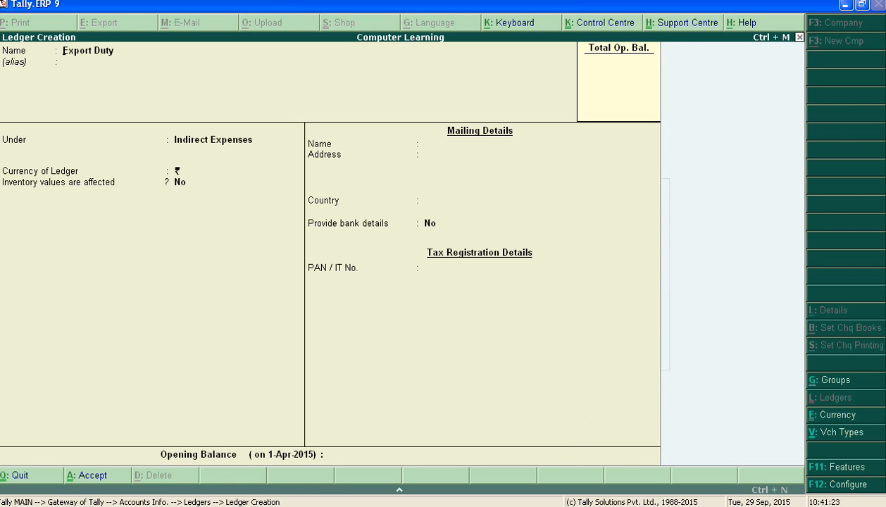
- Name the next ledger Factory and place it under the Fixed Assets group
text(Fa)
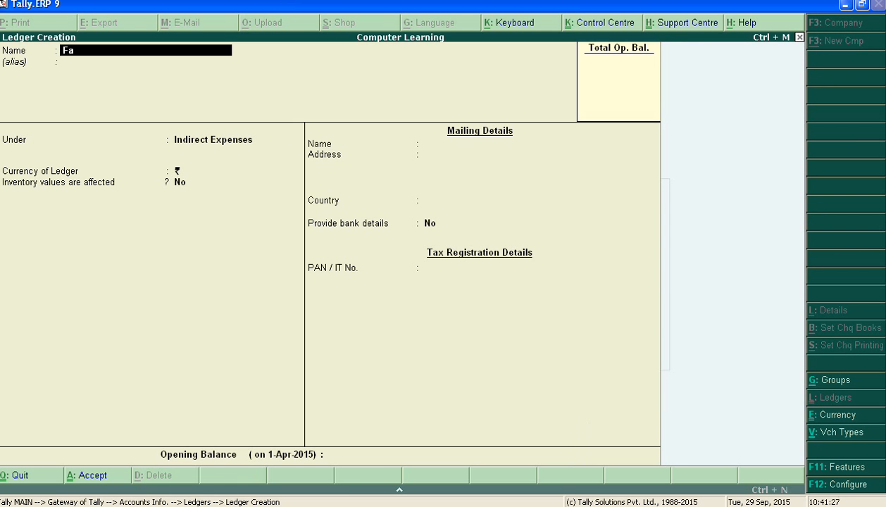
text(ctory)
key(Return)
key(Return)
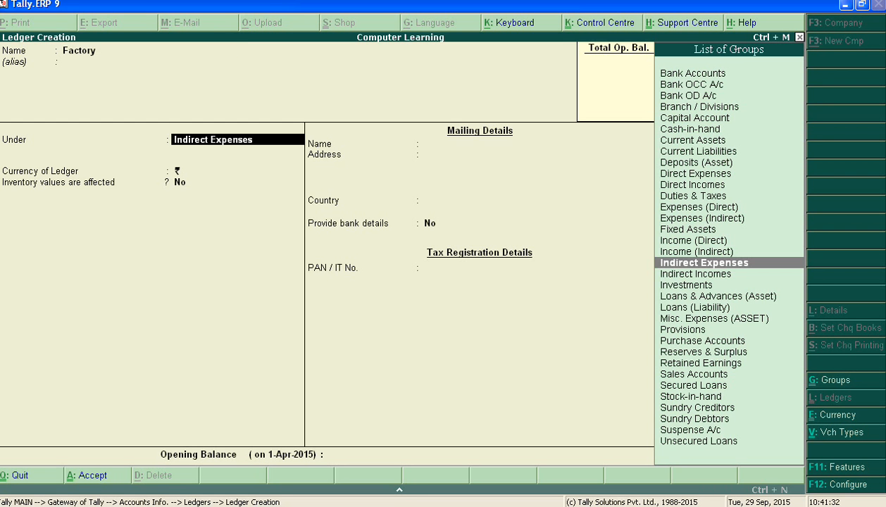
text(F)
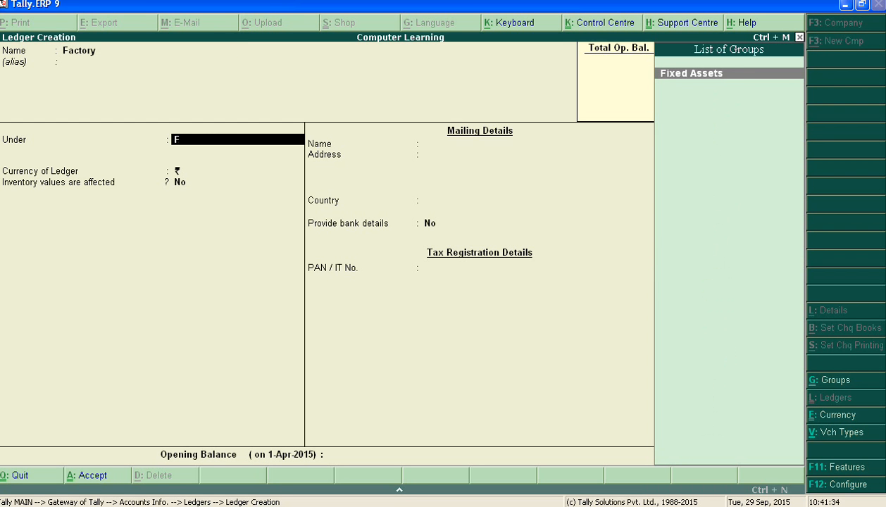
key(Return)
- Keep the default inventory, mailing, bank and tax details for the Factory ledger and save it
key(Return)
key(Return)
key(Return)
key(Return)
key(Return)
key(Return)
key(Return)
key(Return)
key(Return)
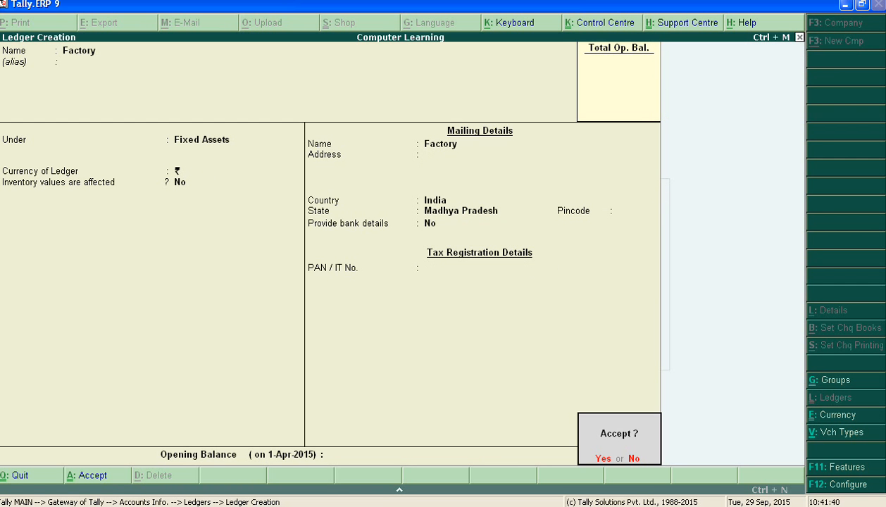
key(Return)
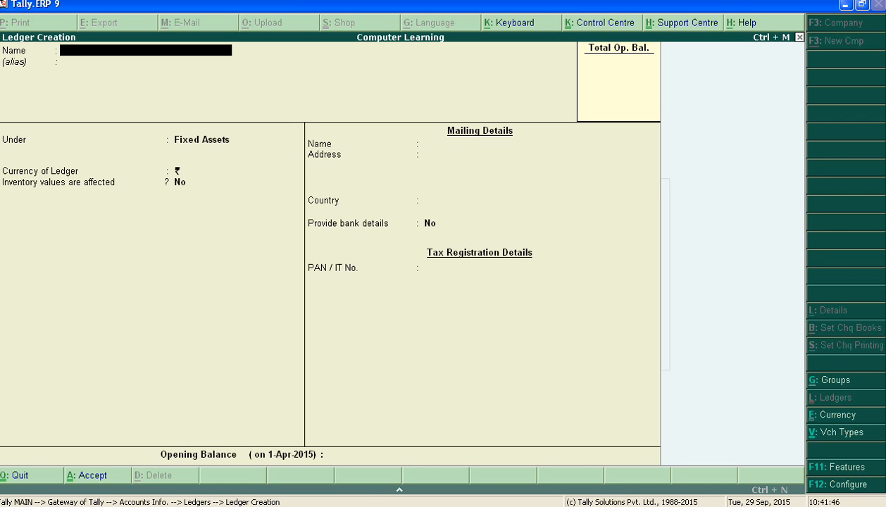
- Name the next ledger Factory Expenses (Lighting, Power Etc.) and place it under the Direct Expenses group
text(Factory e)
text(penses)
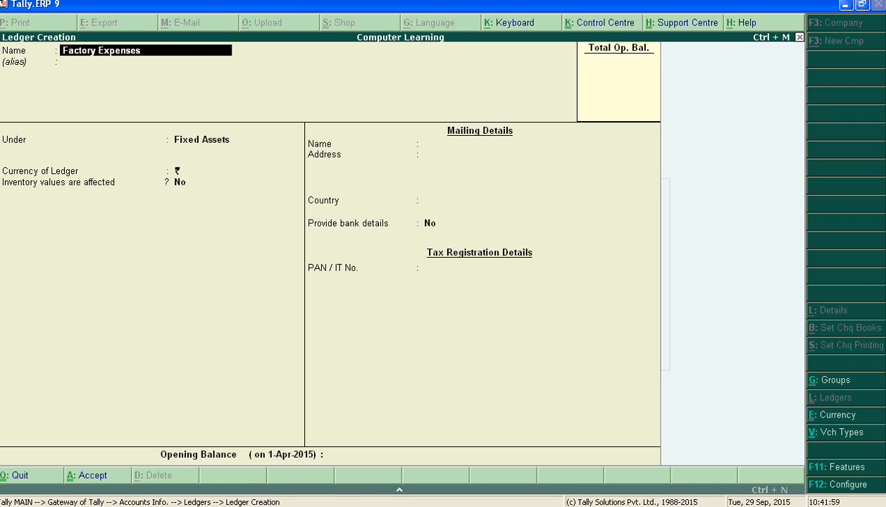
text( (Lighting, Power )
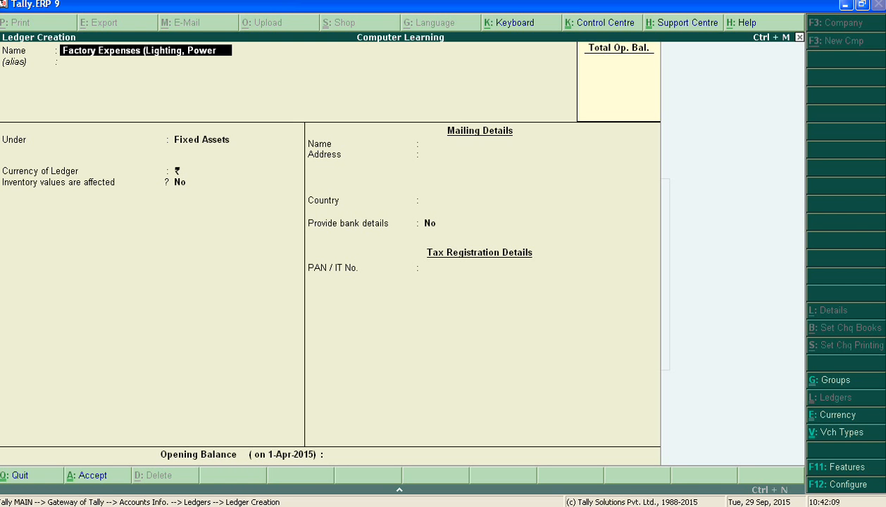
text(Etc.))
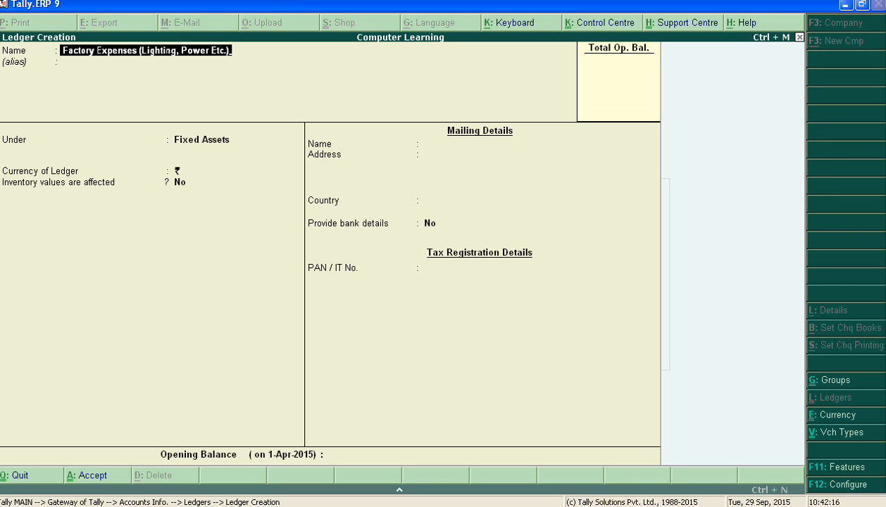
key(Return)
key(Return)
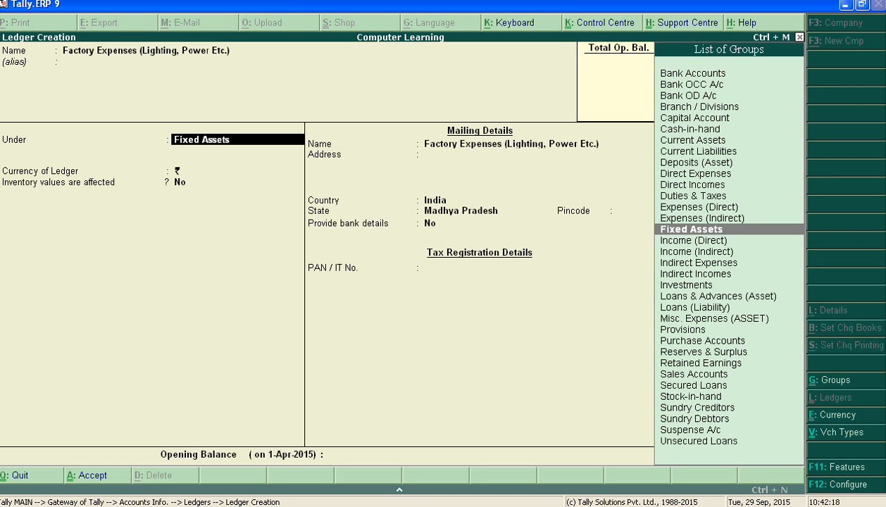
text(D)
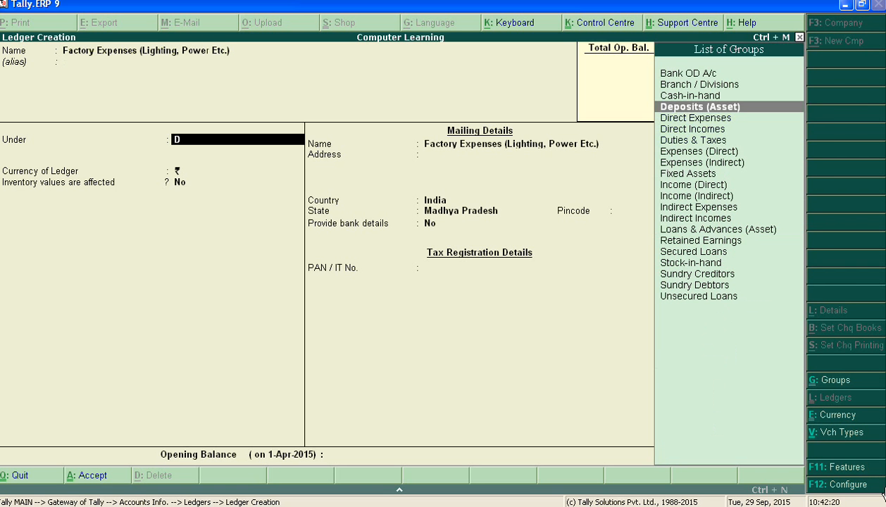
key(Down)
key(Return)
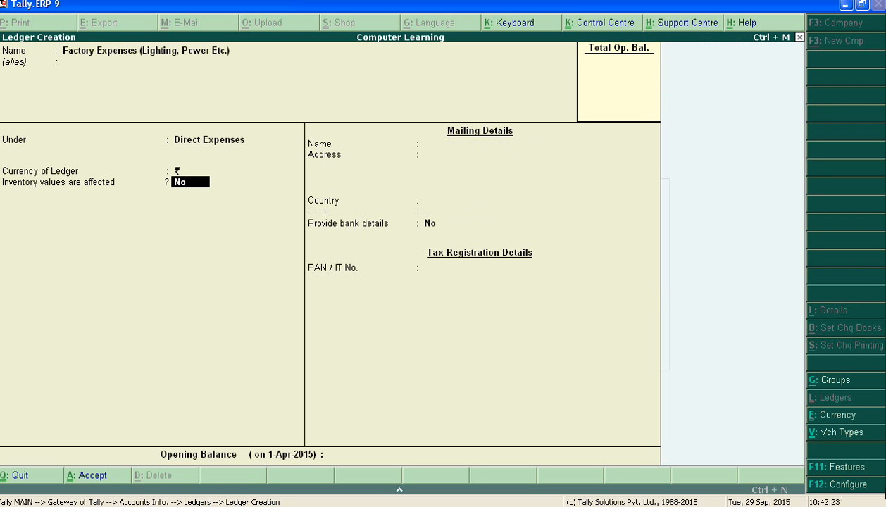
- Leave the remaining fields of Factory Expenses (Lighting, Power Etc.) at their defaults and save the ledger
key(Return)
key(Return)
key(Return)
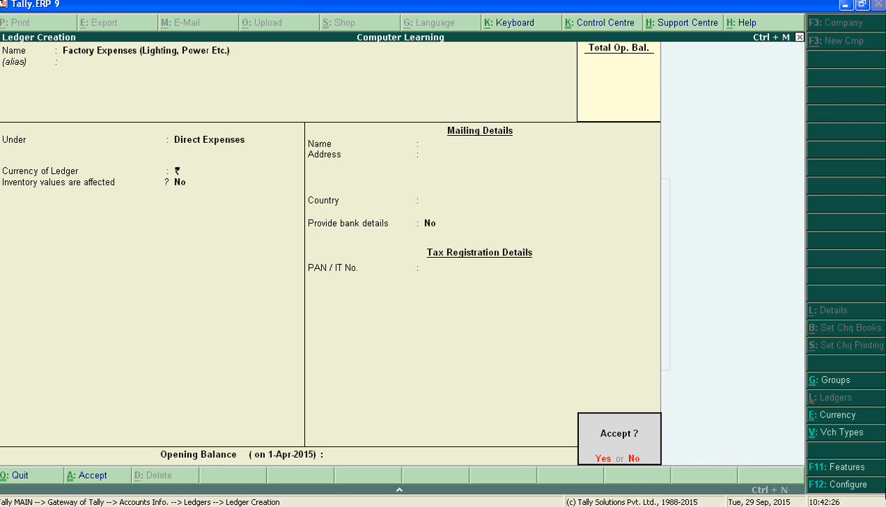
key(Return)
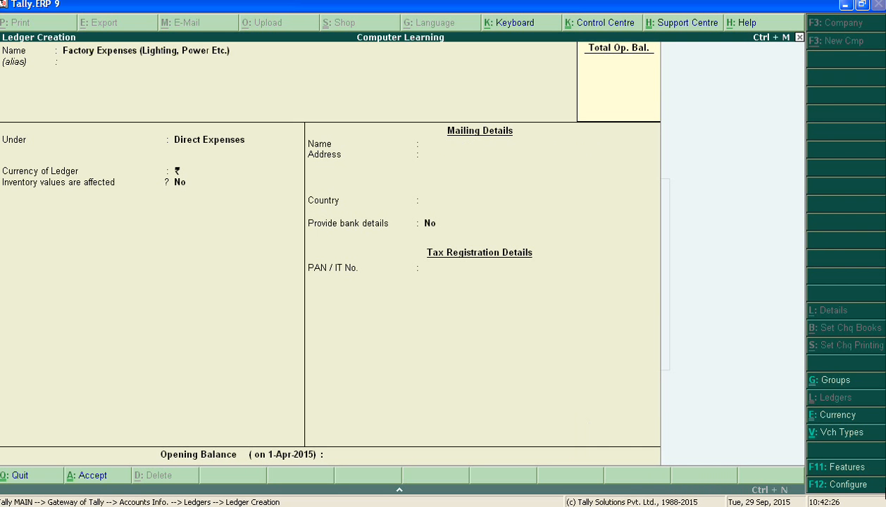
- Name the next ledger Factory Income and place it under the Direct Incomes group
text(Factory Income)
key(Return)
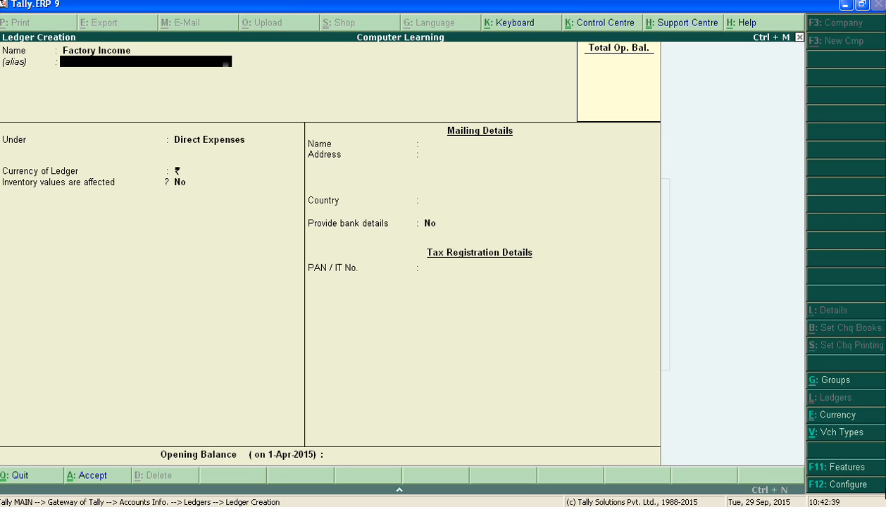
key(Return)
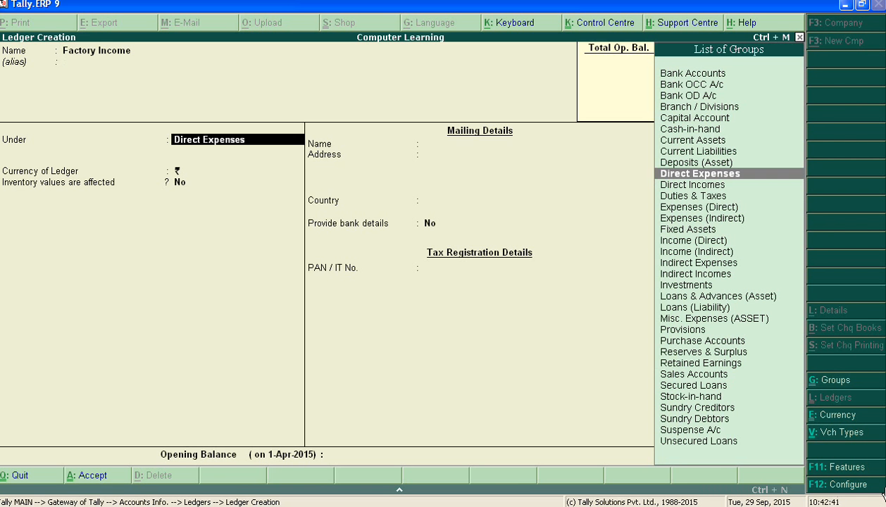
text(D)
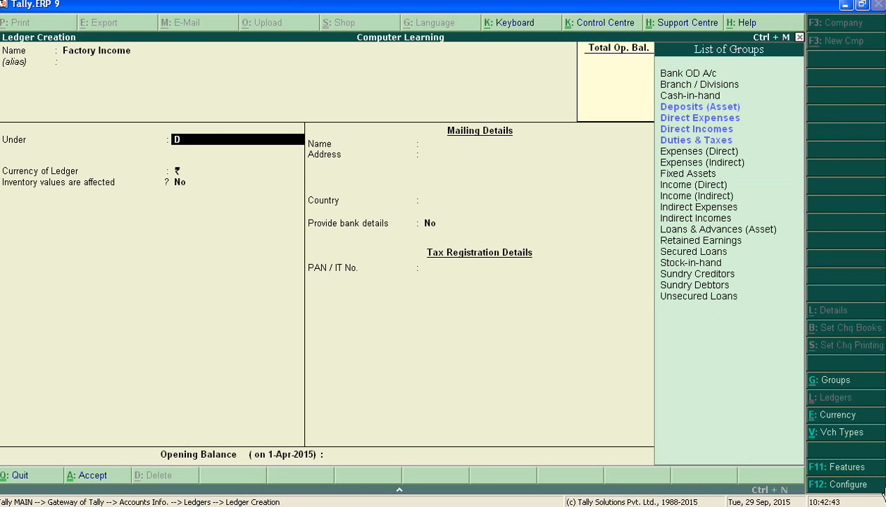
key(Down)
key(Down)
key(Down)
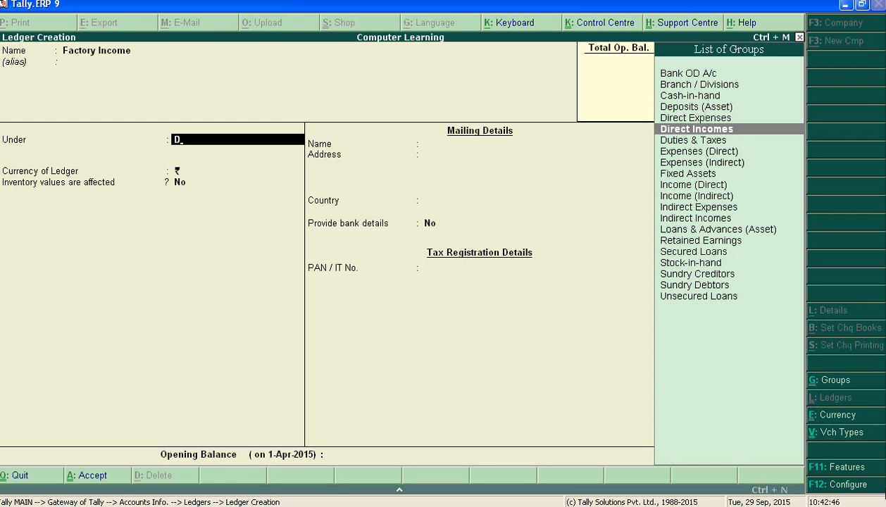
key(Return)
- Keep the default inventory, bank and tax settings for Factory Income and save the ledger
key(Return)
key(Return)
key(Return)
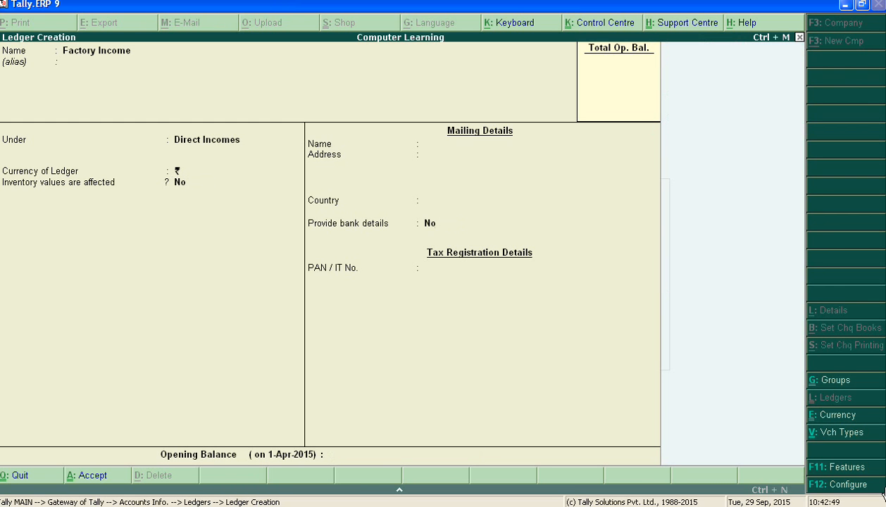
key(Return)
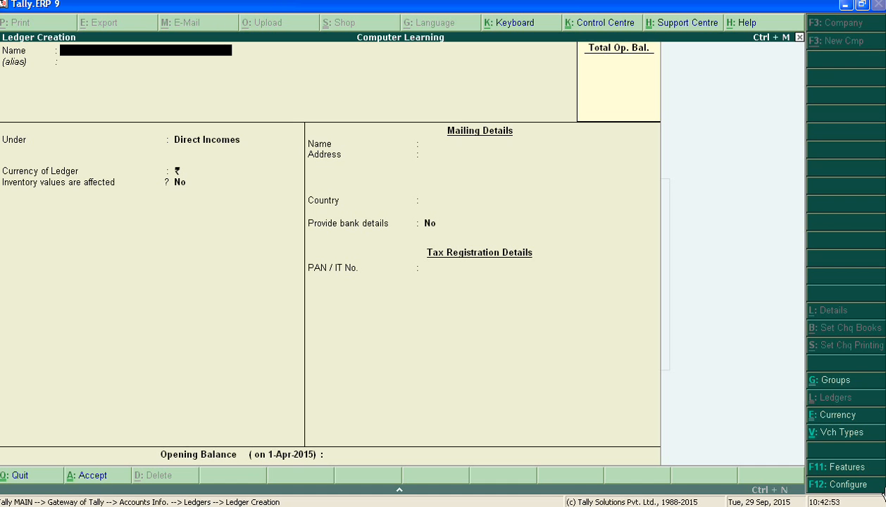
- Name the next ledger Farm House and place it under the Fixed Assets group
text(Farm House)
key(Return)
key(Return)
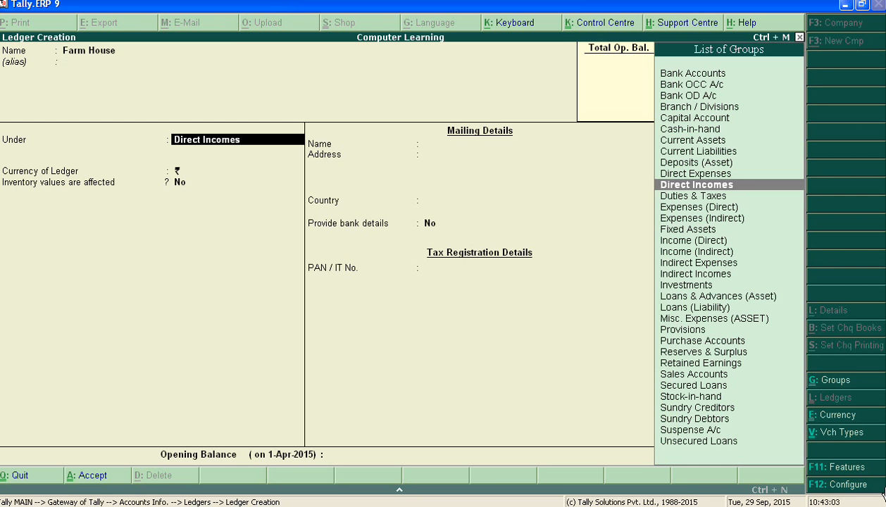
text(F)
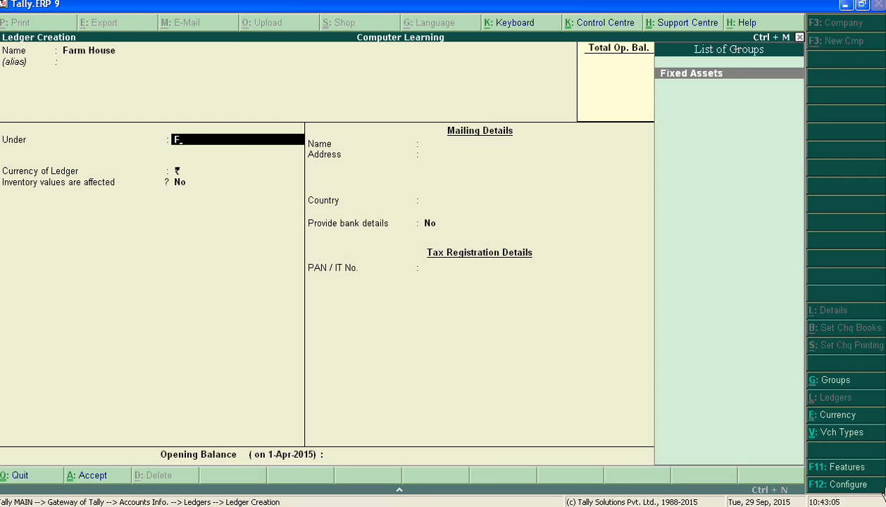
key(Return)
- Keep the default inventory, mailing, bank and tax details for the Farm House ledger and save it
key(Return)
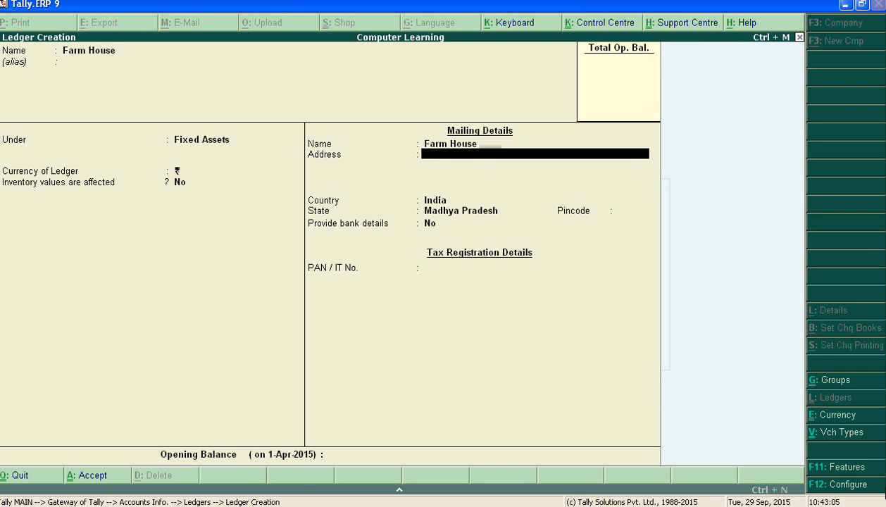
key(Return)
key(Return)
key(Return)
key(Return)
key(Return)
key(Return)
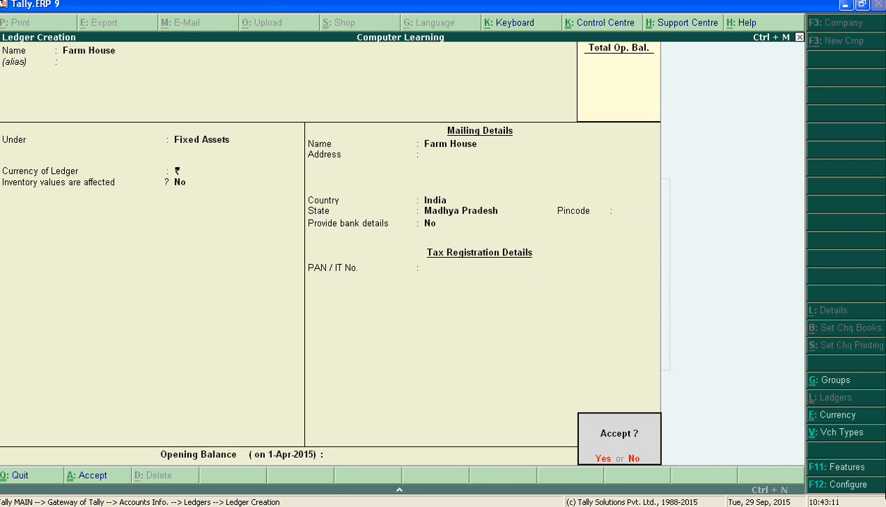
key(Return)
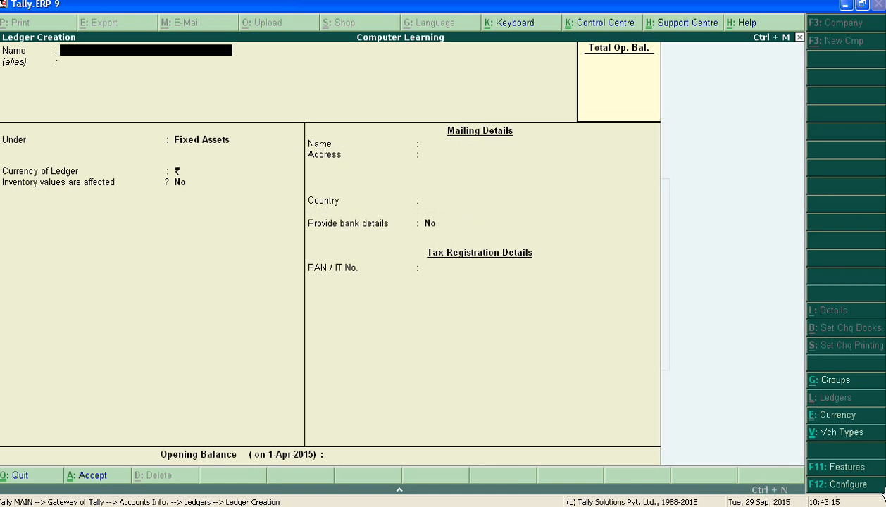
- Name the next ledger Fdr and place it under the Current Assets group
text(Fdr)
key(Return)
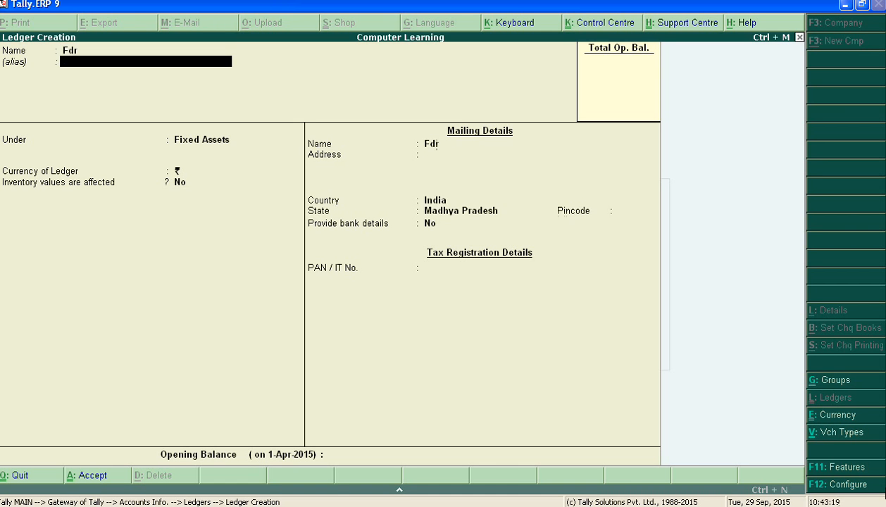
key(Return)
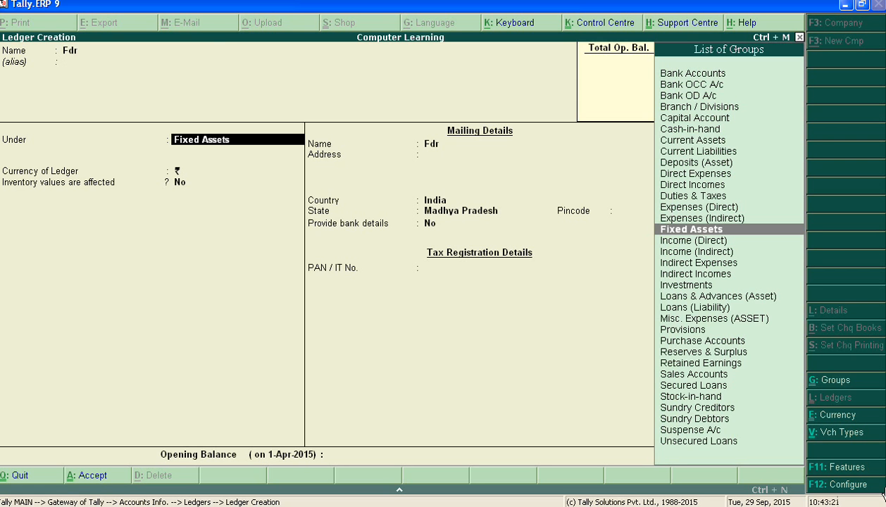
text(C)
key(Down)
key(Down)
key(Down)
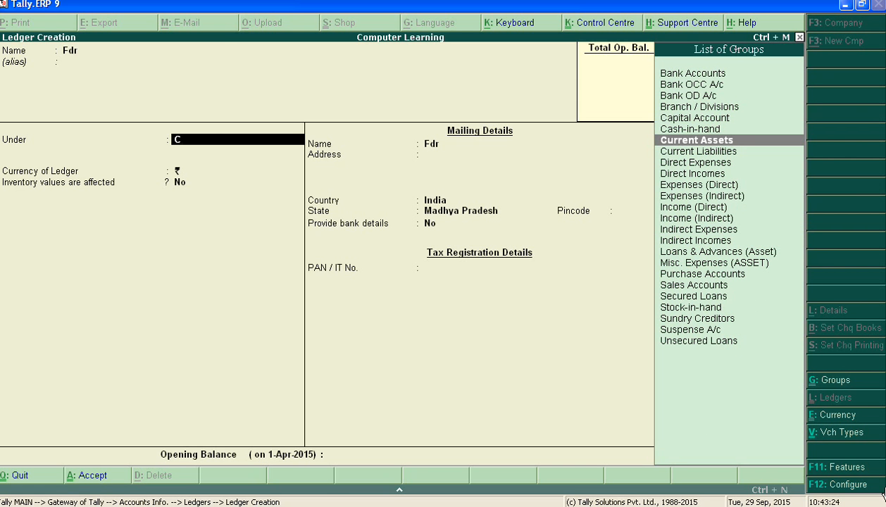
key(Return)
- Keep the default currency, inventory, mailing, bank and tax details for the Fdr ledger and save it
key(Return)
key(Return)
key(Return)
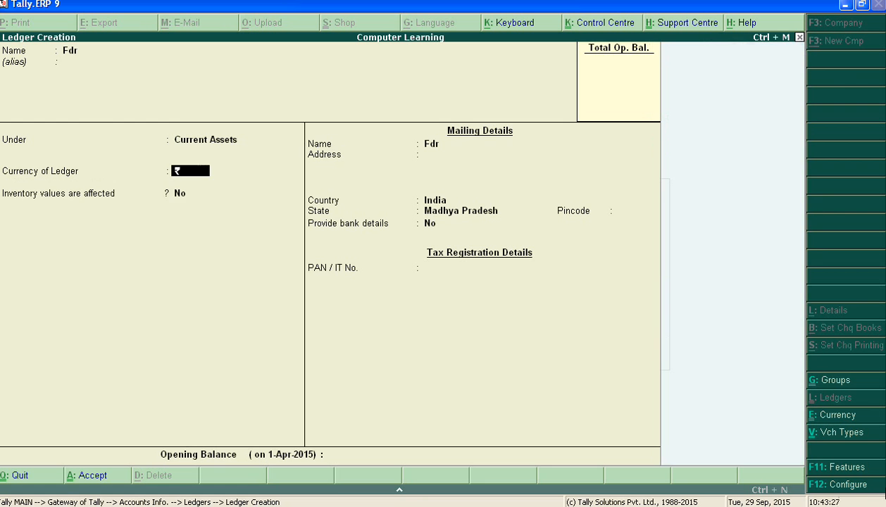
key(Return)
key(Return)
key(Return)
key(Return)
key(Return)
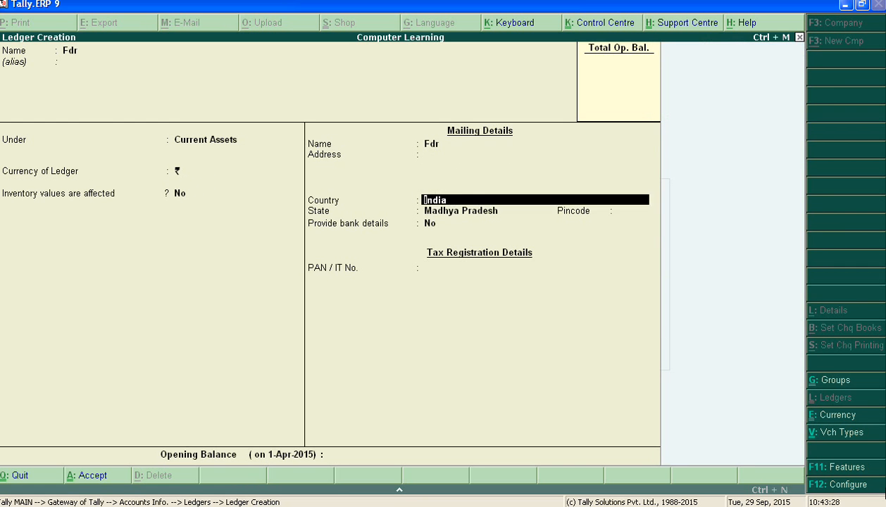
key(Return)
key(Return)
key(Return)
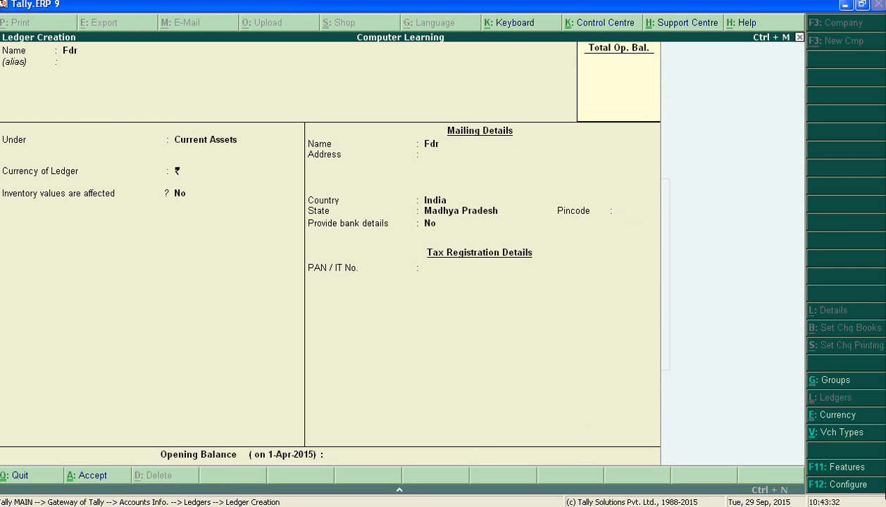
- Name the next ledger Fire Insurance and place it under the Indirect Expenses group
text(F)
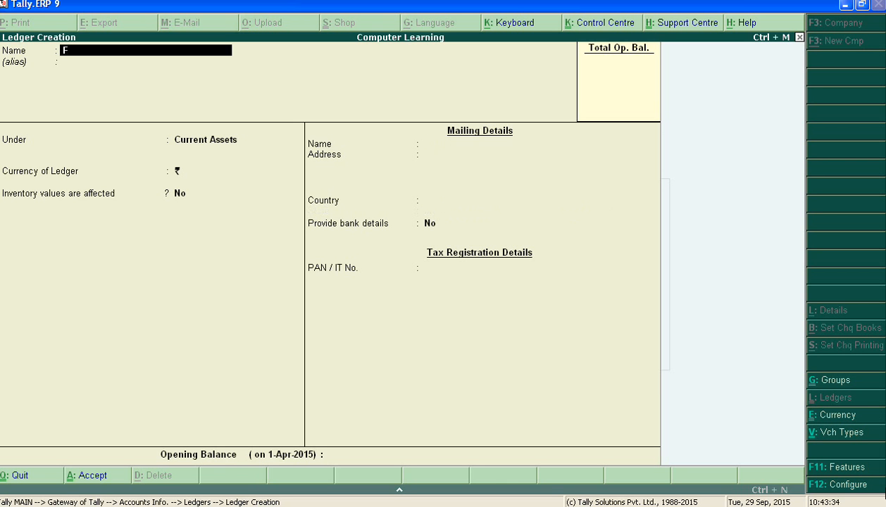
text(ire insurance)
key(Return)
key(Return)
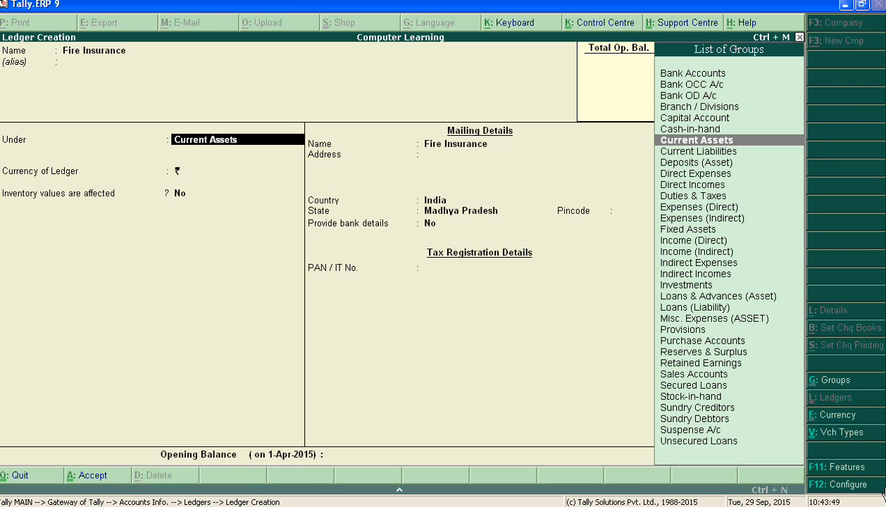
text(I)
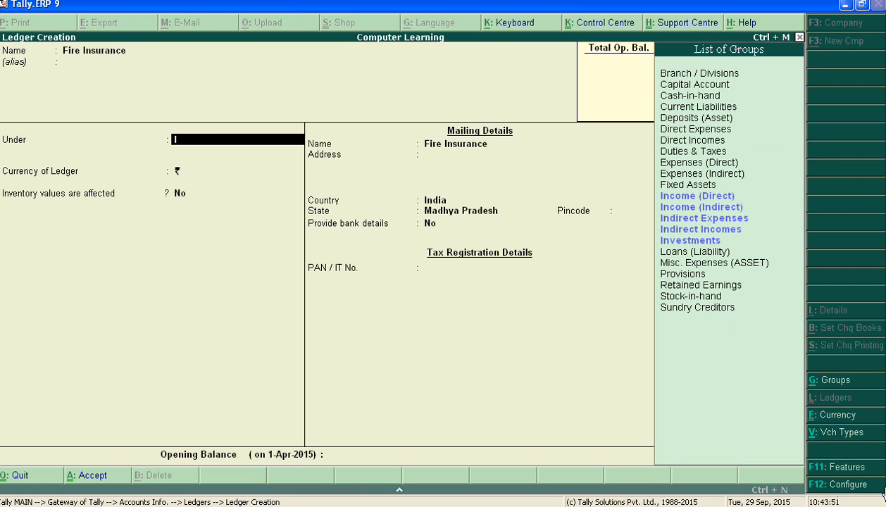
key(Down)
key(Down)
key(Down)
key(Return)
- Keep the default inventory, bank and tax settings for Fire Insurance and save the ledger
key(Return)
key(Return)
key(Return)
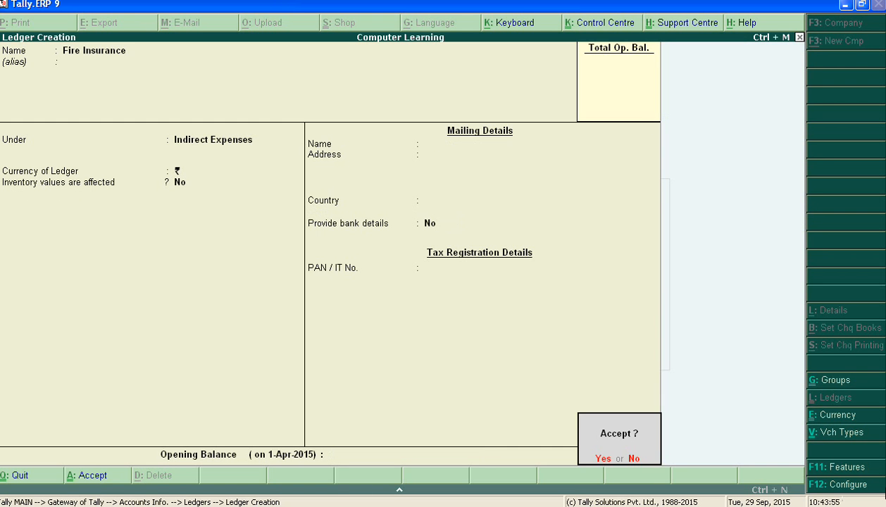
key(Return)
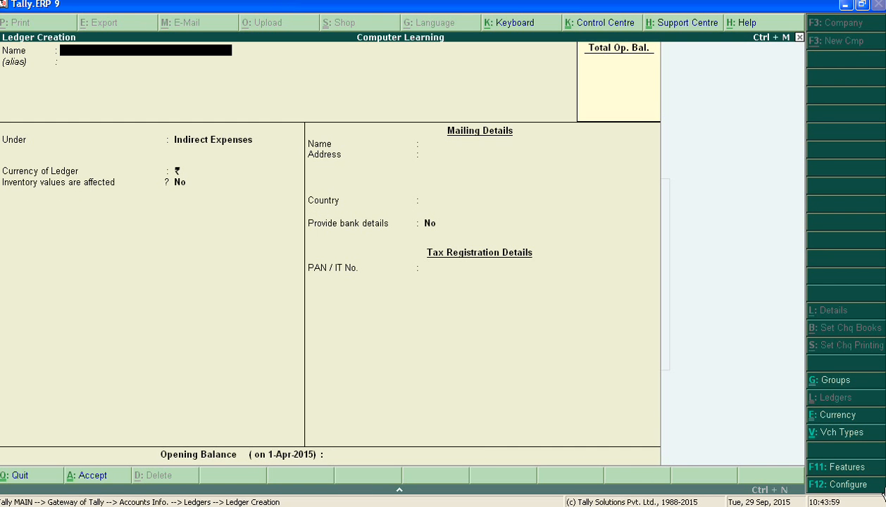
- Name the next ledger Fitting Charges Received and place it under the Income (Indirect) group
text(Fitting Charge)
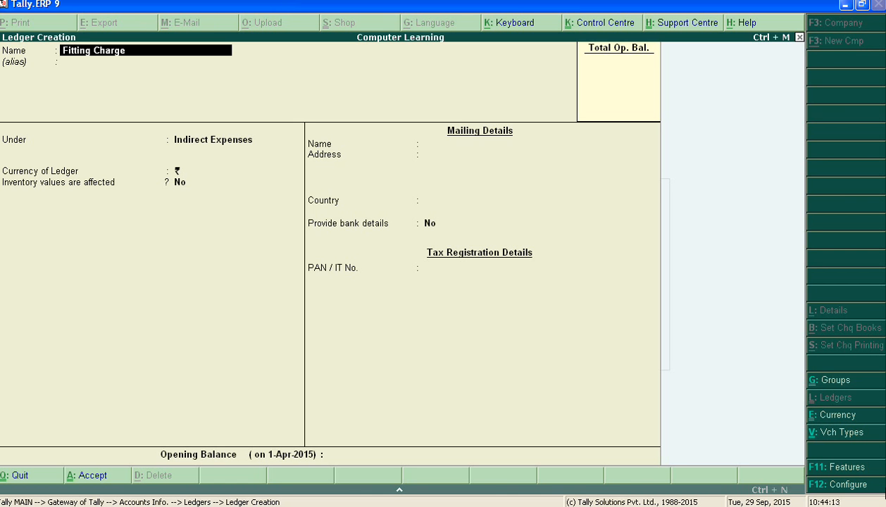
text(s Received)
key(Return)
key(Return)
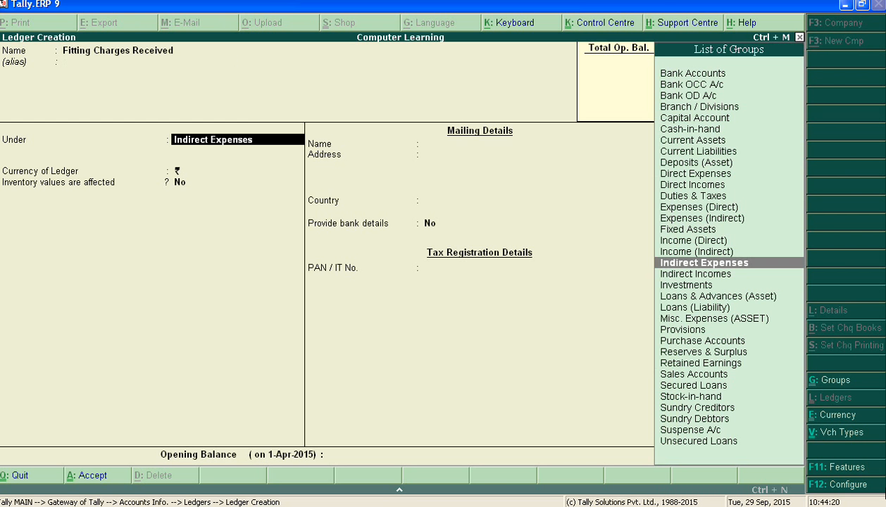
text(I)
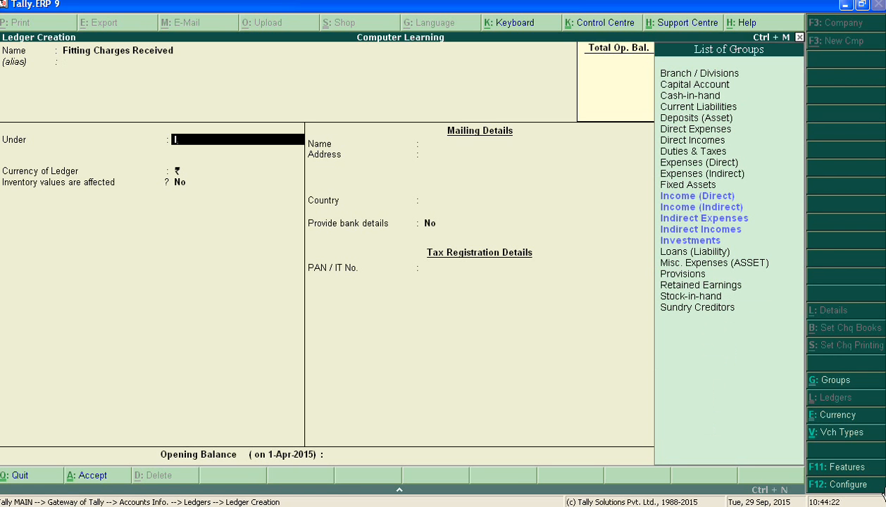
key(Down)
key(Down)
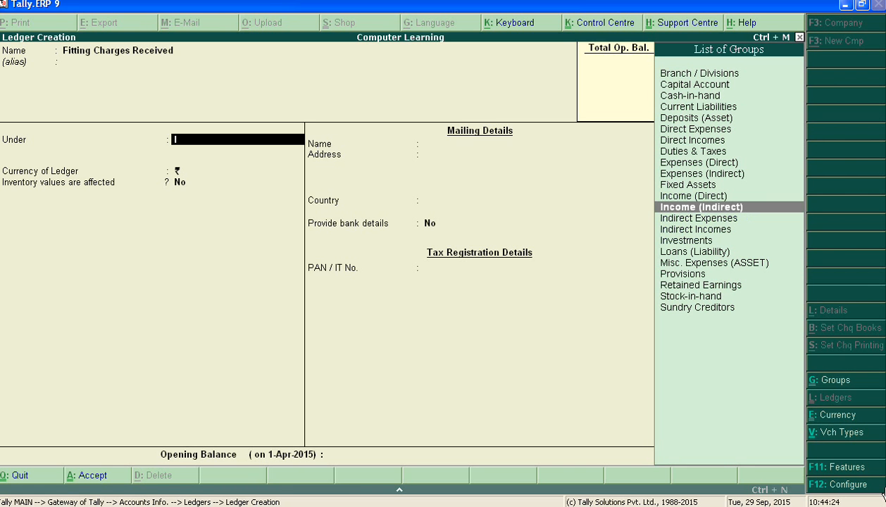
key(Return)
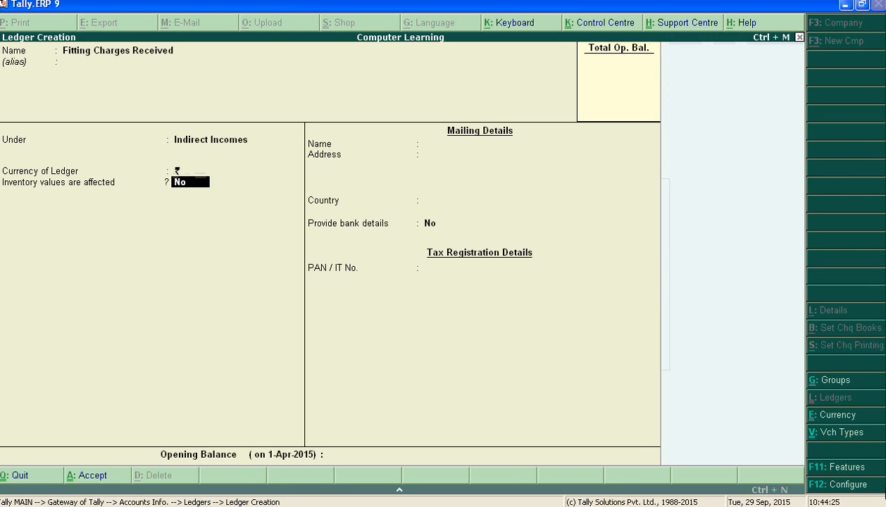
- Keep the default inventory, bank and tax settings for Fitting Charges Received and save the ledger
key(Return)
key(Return)
key(Return)
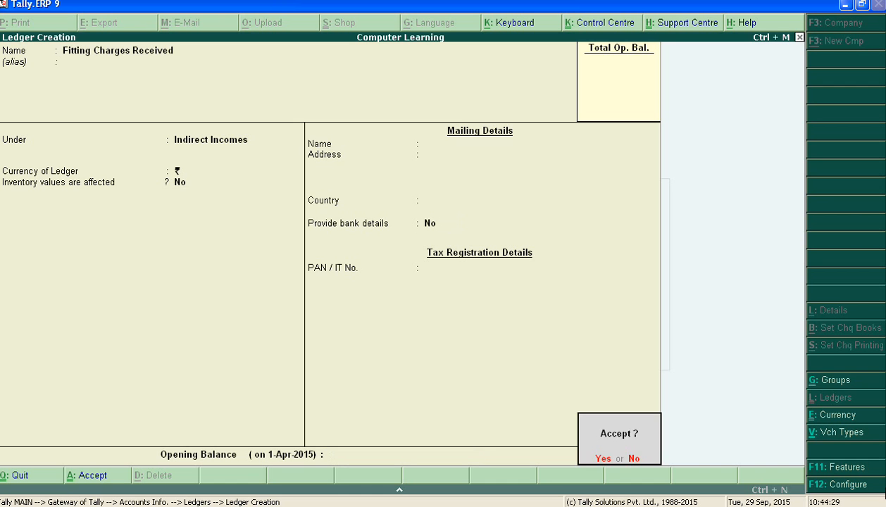
key(Return)
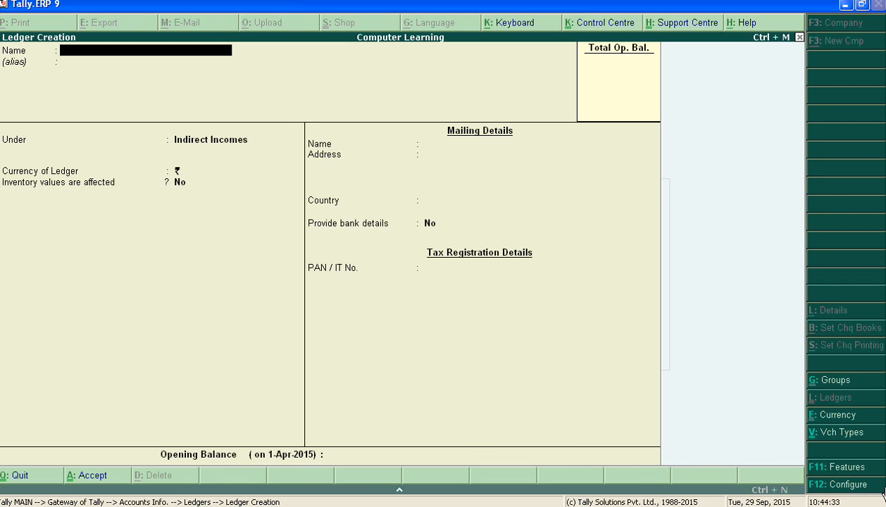
- Name the next ledger Forex Gain Loss and place it under the Indirect Expenses group
text(Forex Gain Loss)
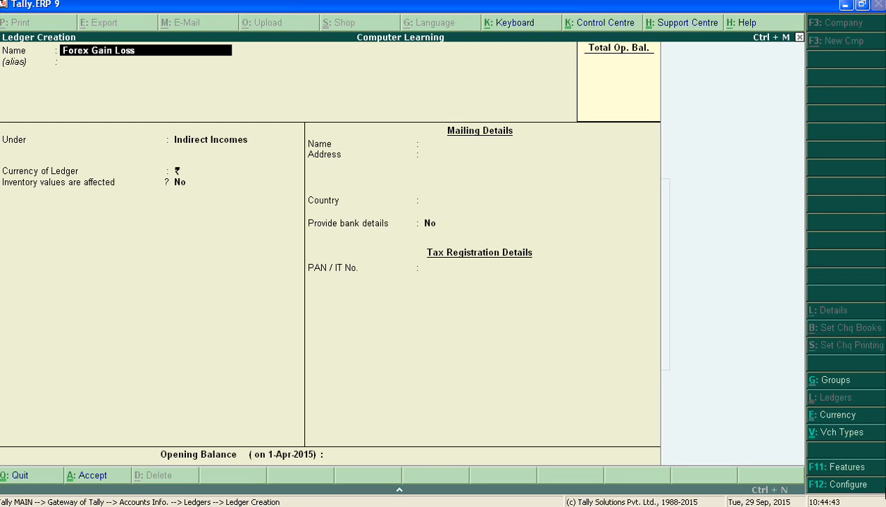
key(Return)
key(Return)
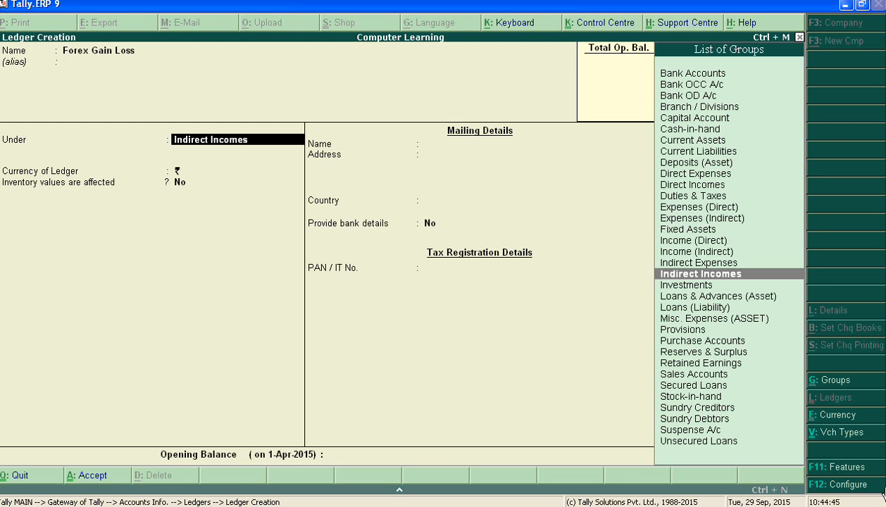
text(I)
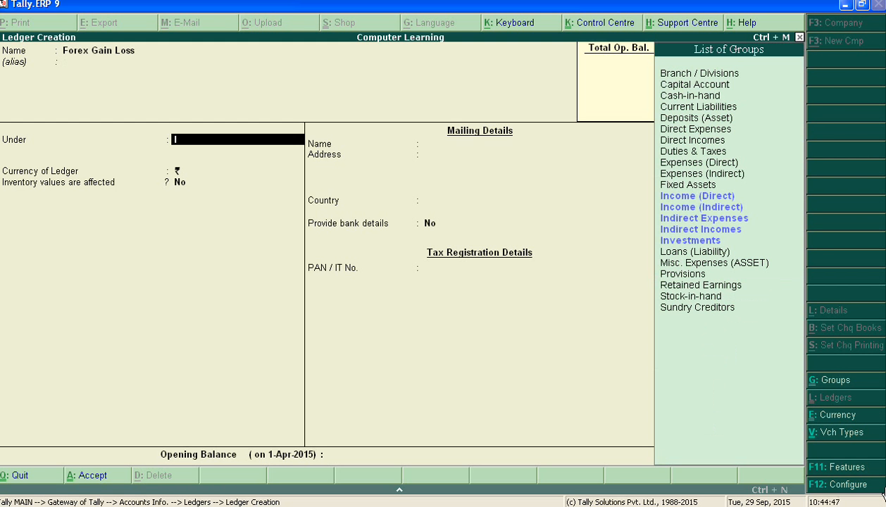
key(Down)
key(Down)
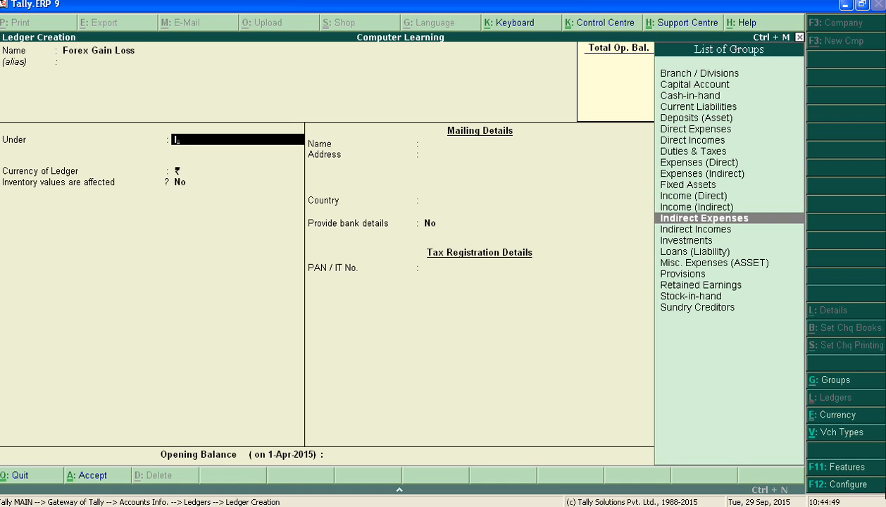
key(Return)
- Keep the default inventory, bank and tax settings for Forex Gain Loss and save the ledger
key(Return)
key(Return)
key(Return)
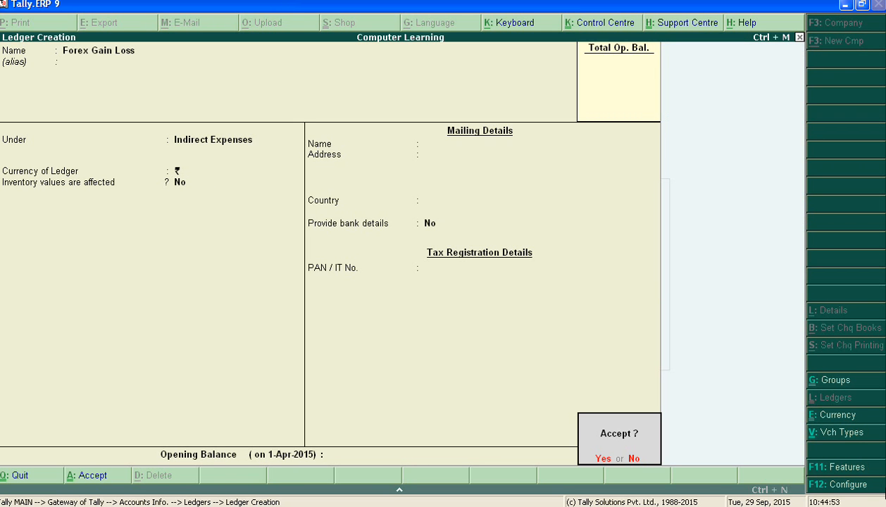
key(Return)
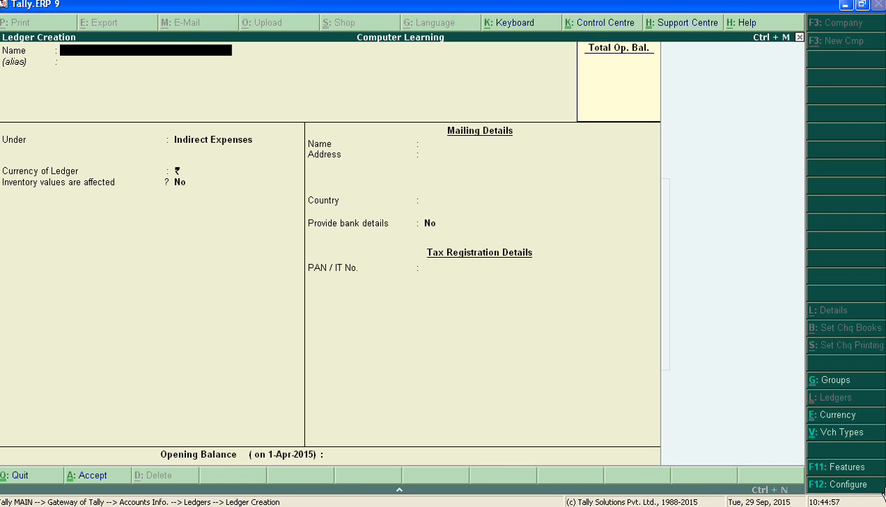
- Name the next ledger Freight and place it under the Direct Expenses group
text(Freight)
key(Return)
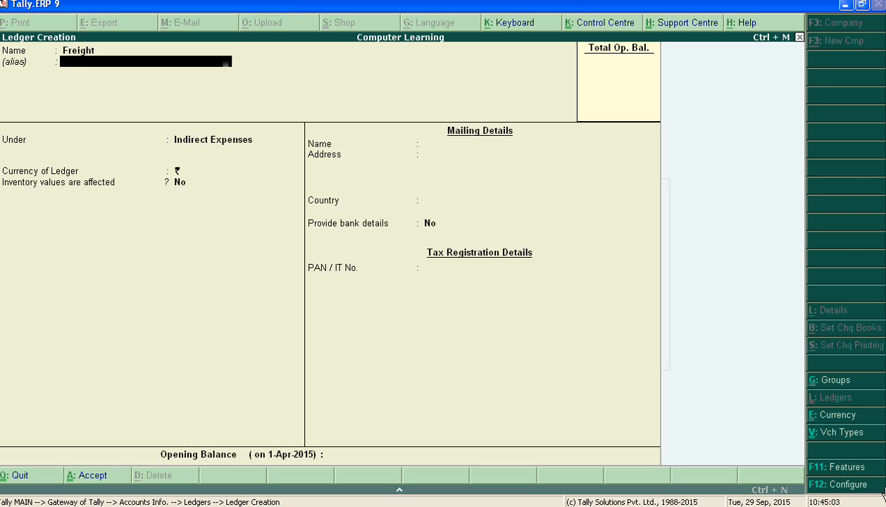
key(Return)
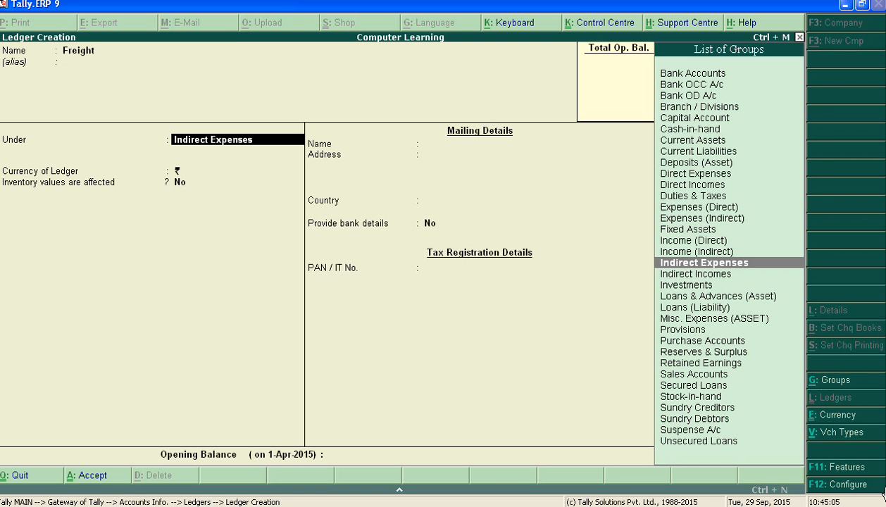
text(D)
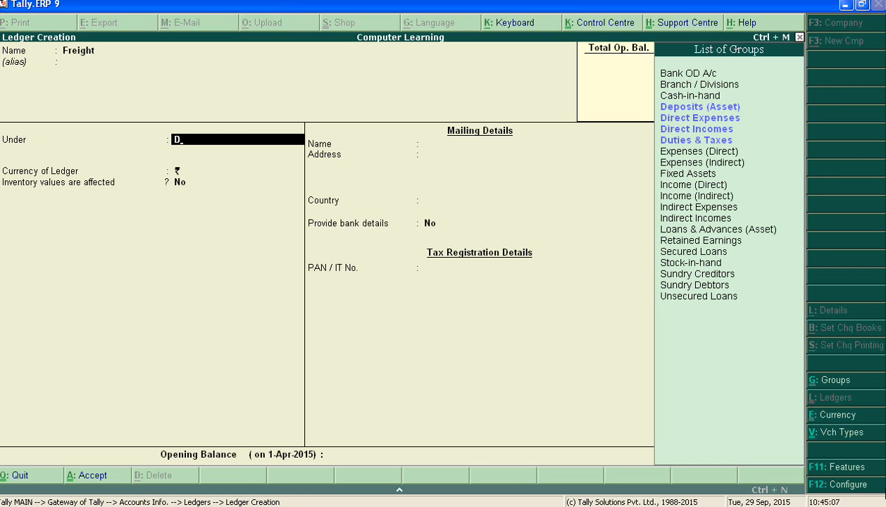
key(Down)
key(Down)
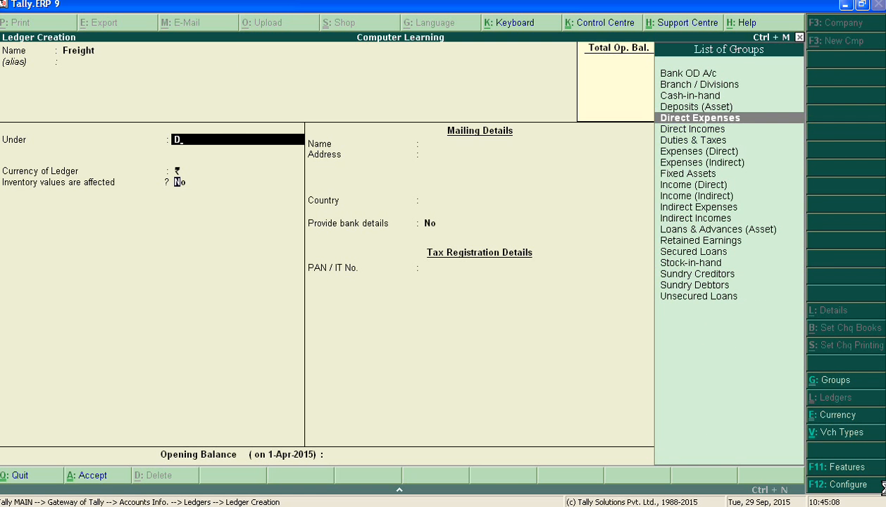
key(Return)
- Keep the default inventory, bank and tax settings for Freight and save the ledger
key(Return)
key(Return)
key(Return)
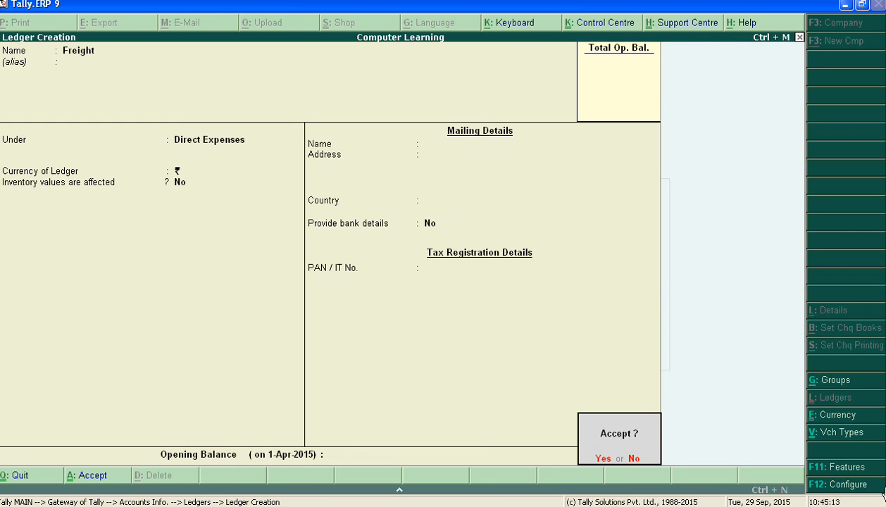
key(Escape)
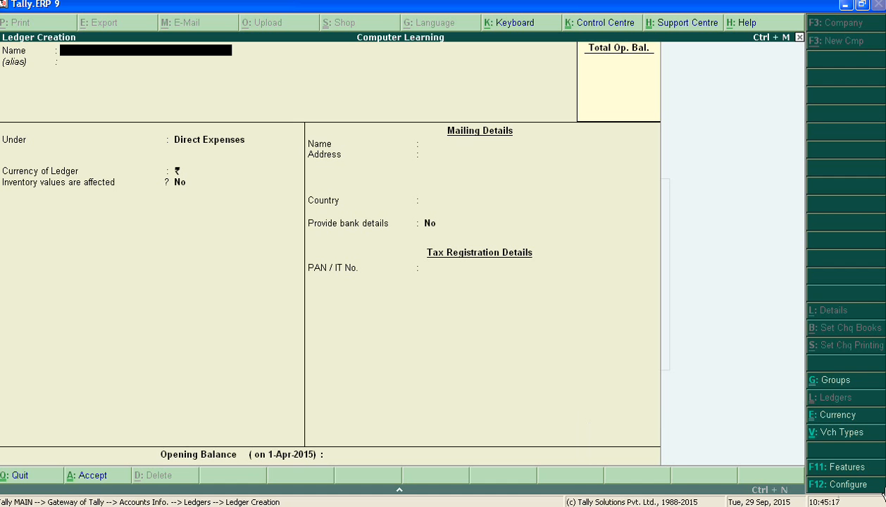
- Name the next ledger Freight Inward and place it under the Direct Expenses group
text(Freight inwa)
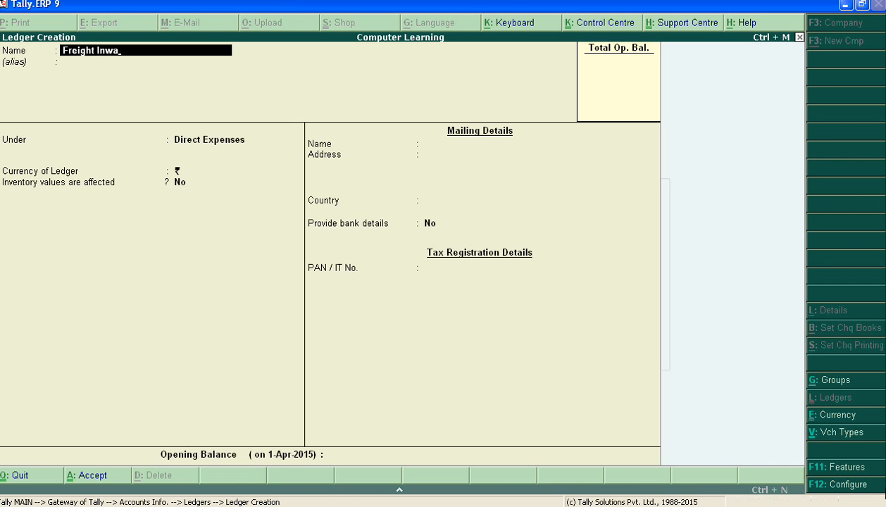
text(rd)
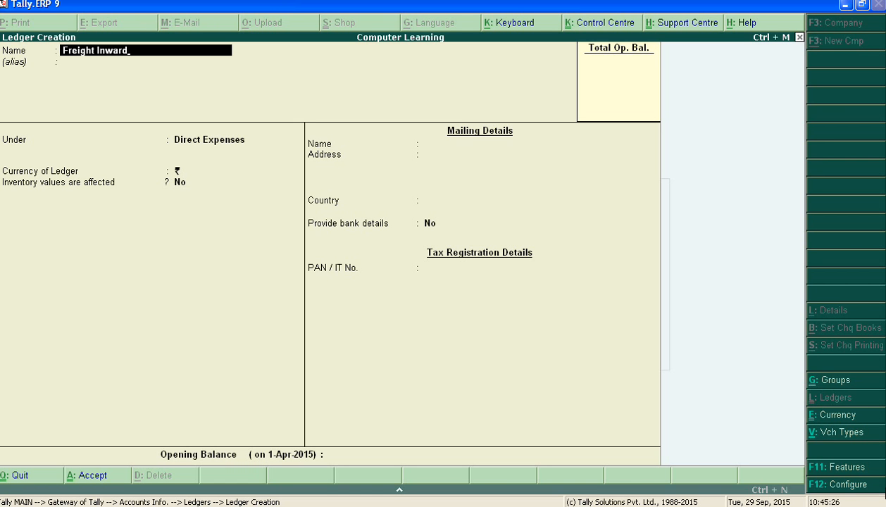
key(Return)
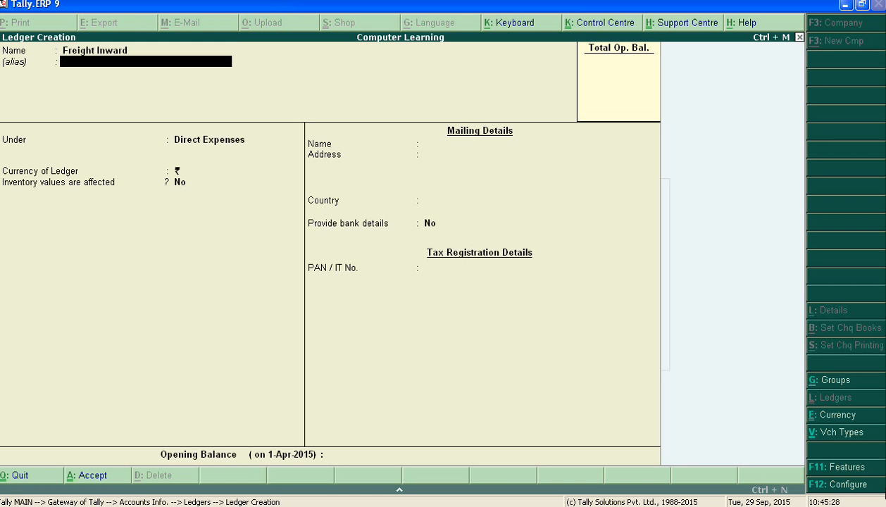
key(Return)
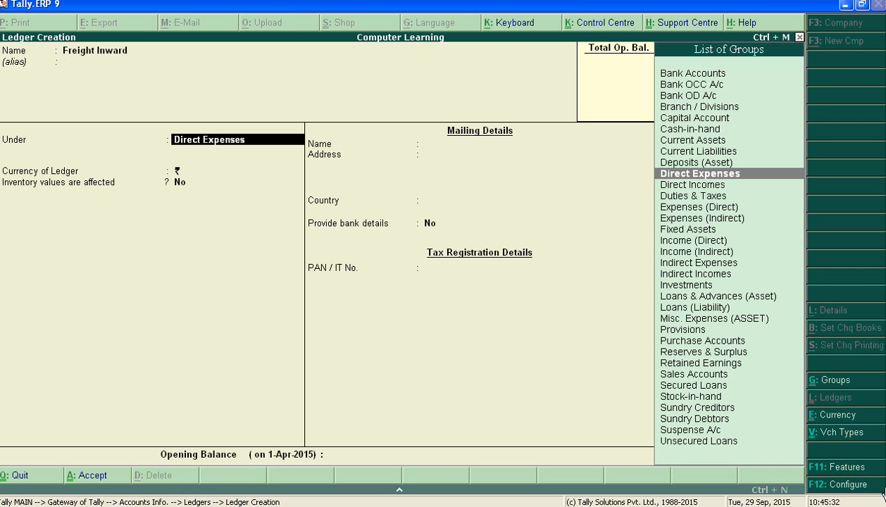
text(D)
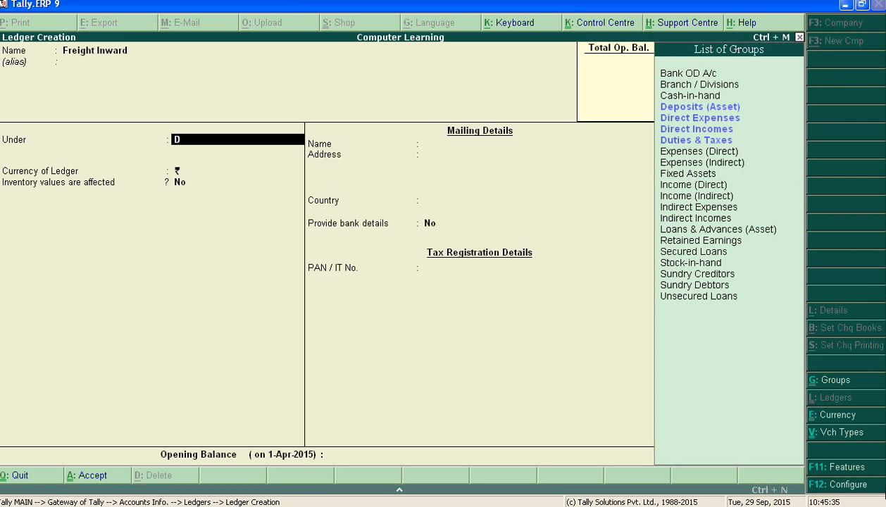
key(Down)
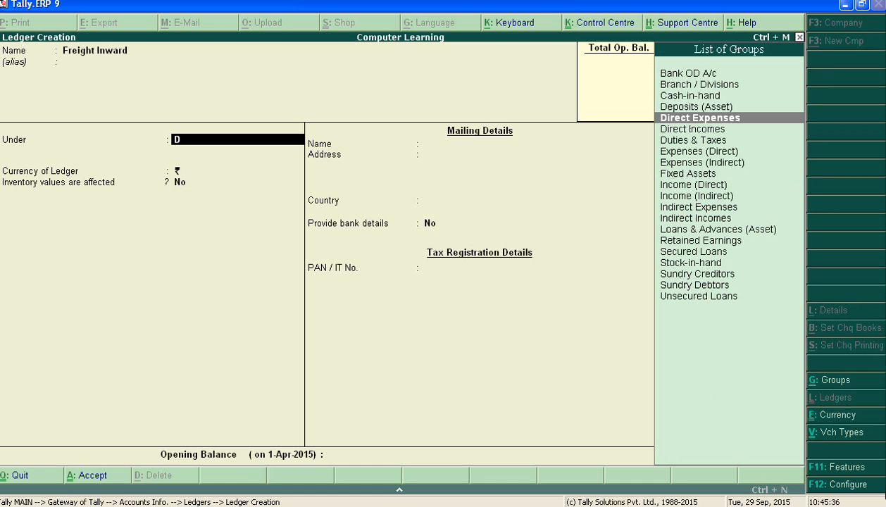
key(Return)
- Keep the default inventory, bank and tax settings for Freight Inward and save the ledger
key(Return)
key(Return)
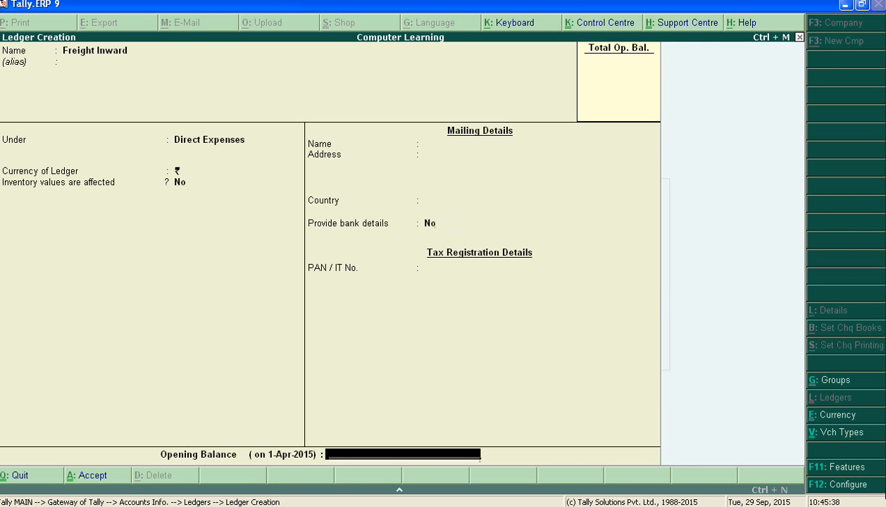
key(Return)
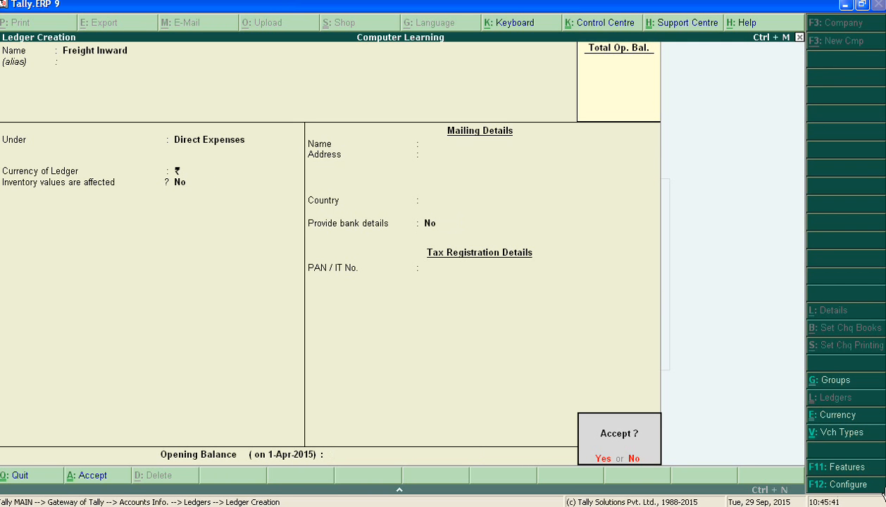
key(Return)
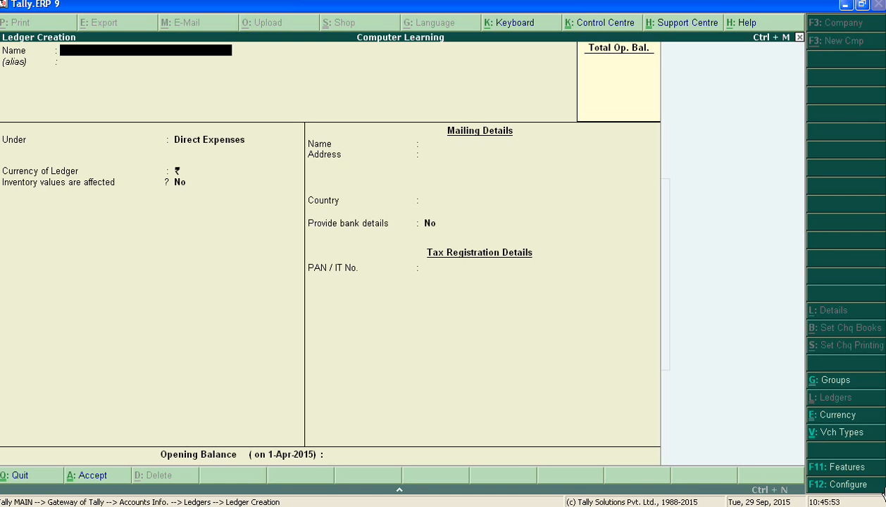
- Name the next ledger Freight on Purchase and place it under the Direct Expenses group
text(Freight on Purchase)
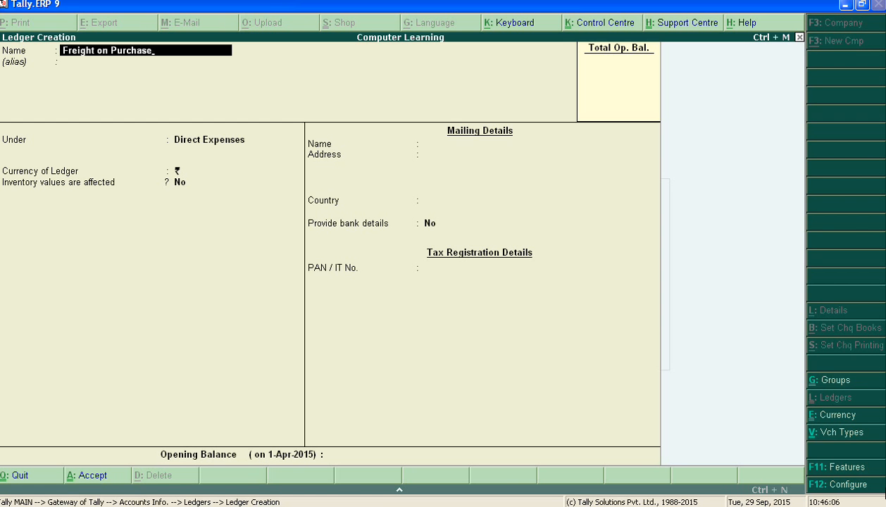
key(Return)
key(Return)
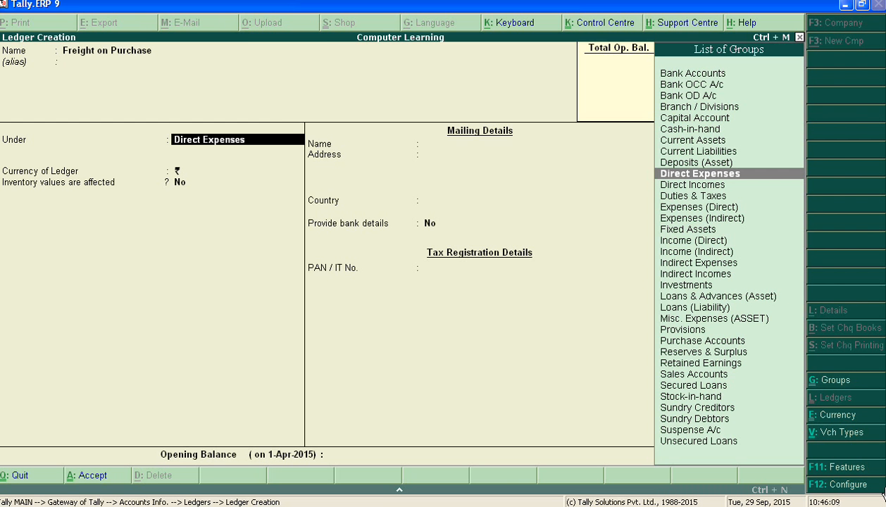
text(D)
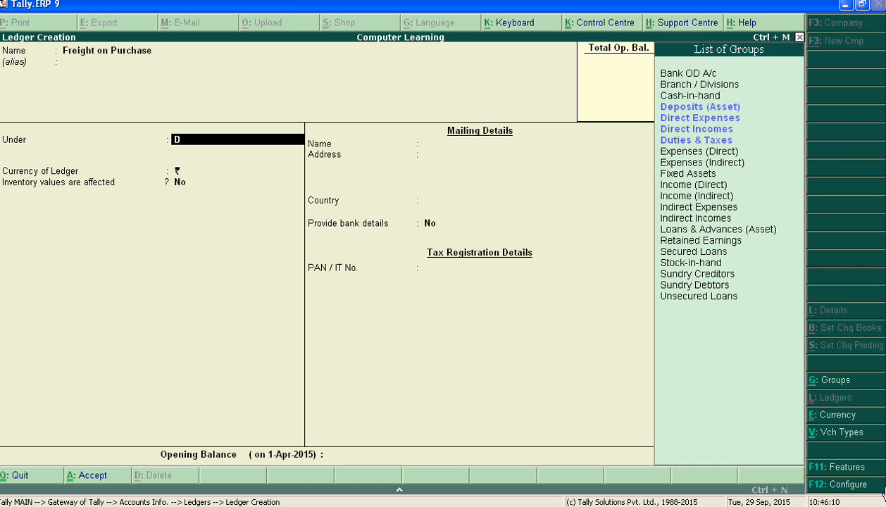
key(Down)
key(Up)
key(Return)
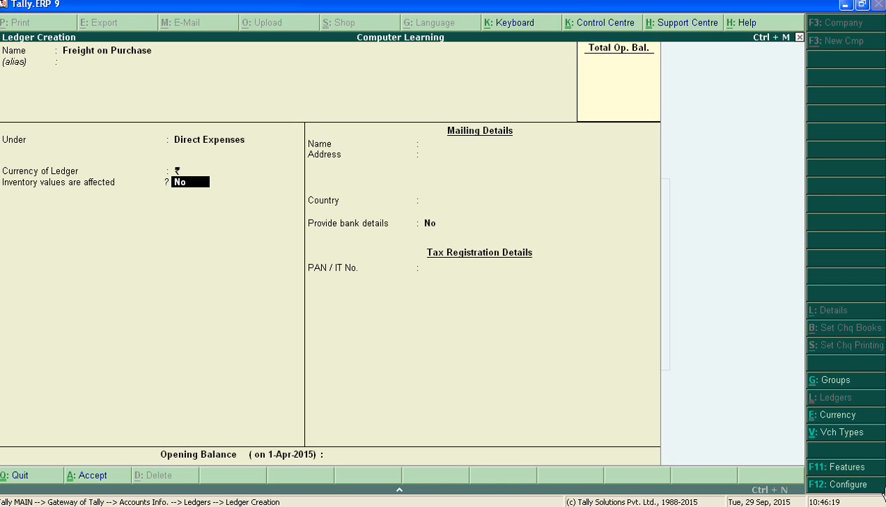
- Keep the default inventory, bank and tax settings for Freight on Purchase and save the ledger
key(Return)
key(Return)
key(Return)
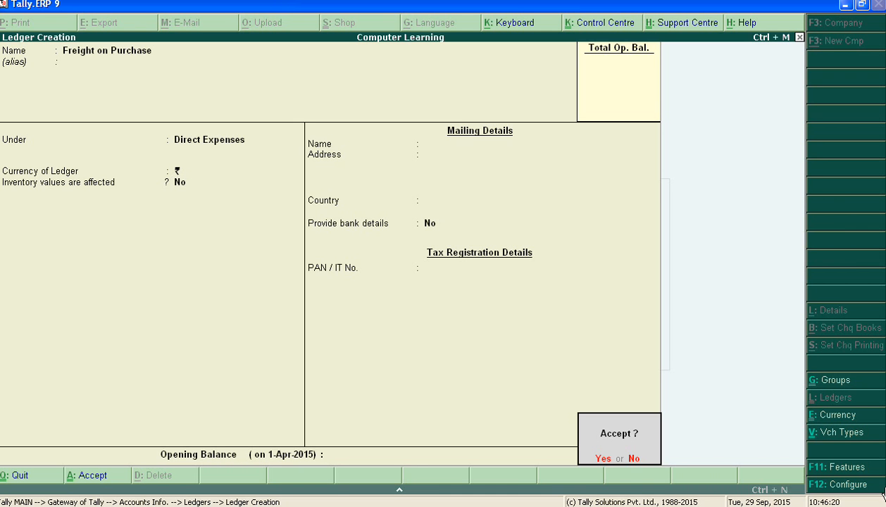
key(Return)
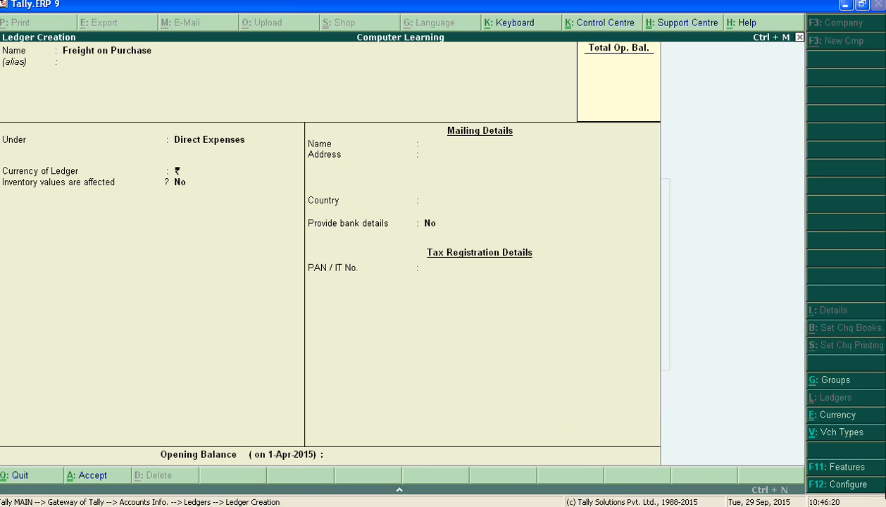
- Name the next ledger Freight on Sale and place it under the Indirect Expenses group
text(Fre)
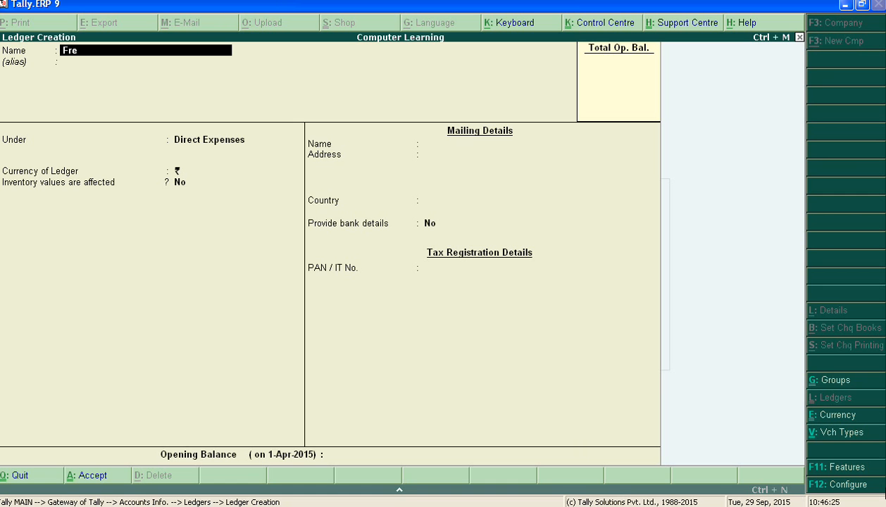
text(ight on Sale)
key(Return)
key(Return)
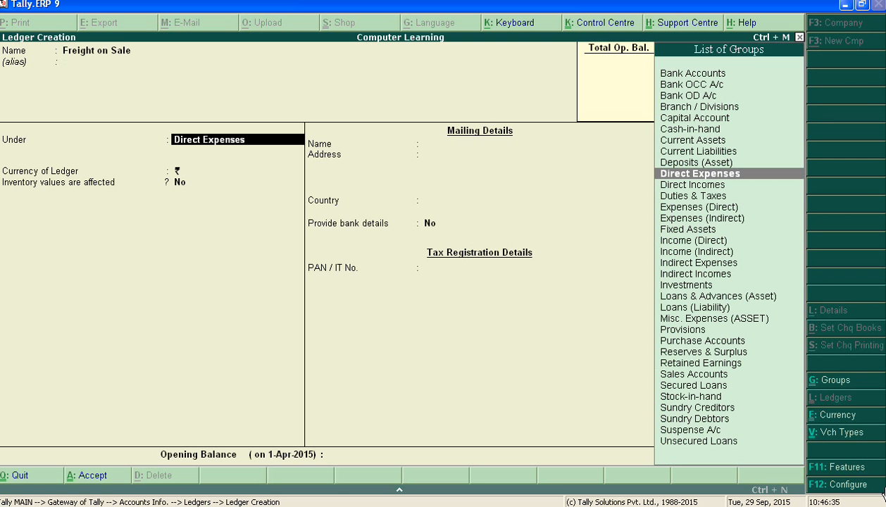
text(I)
key(Down)
key(Down)
key(Down)
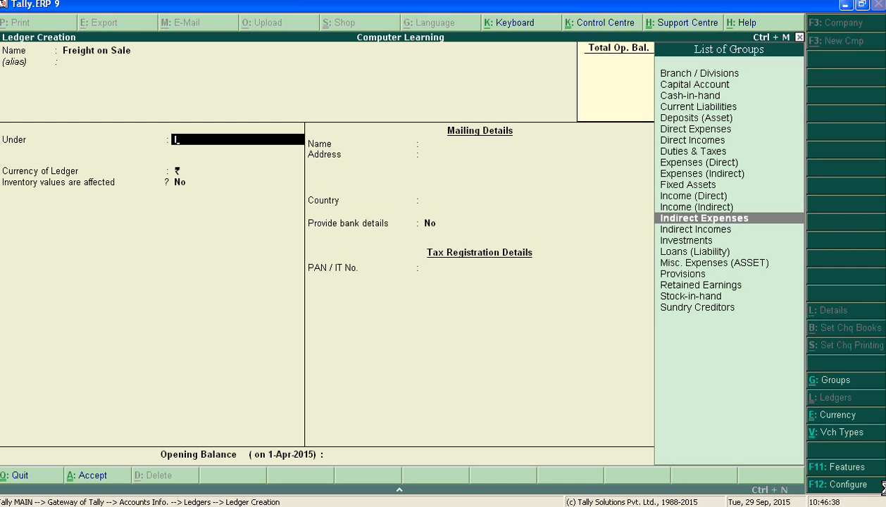
key(Return)
- Keep the default inventory, bank and tax settings for Freight on Sale and save the ledger
key(Return)
key(Return)
key(Return)
key(Return)
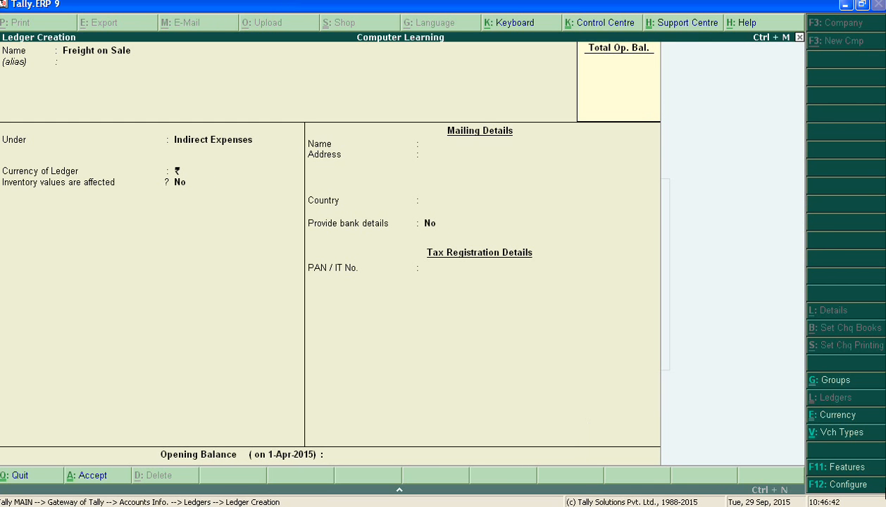
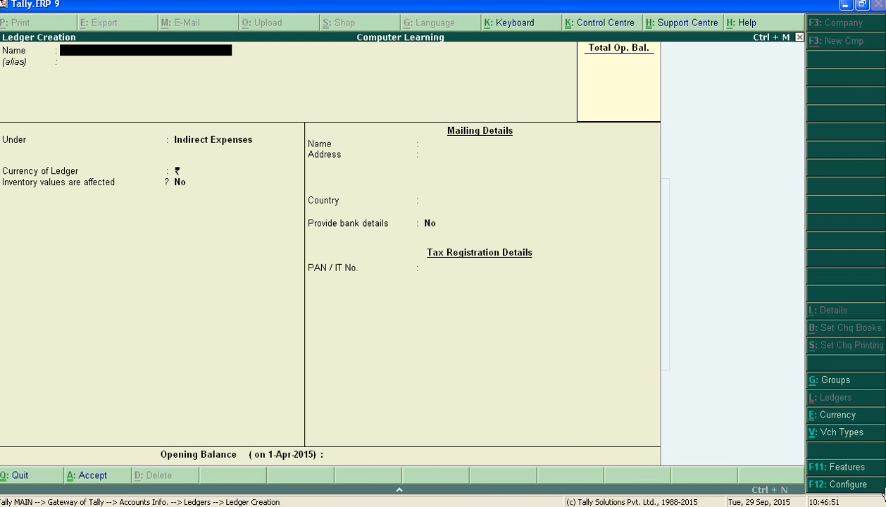
- Name the next ledger Freight Outward and keep it under the Indirect Expenses group
text(Freight Outward)
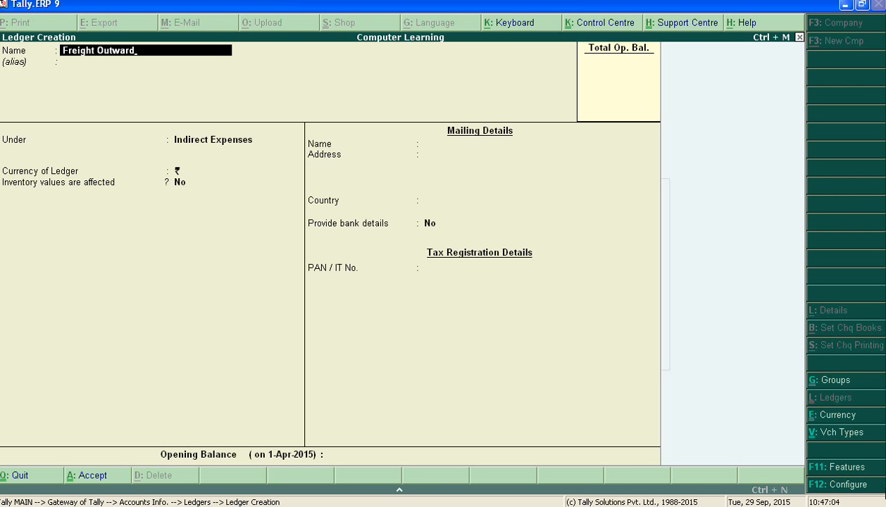
key(Return)
key(Return)
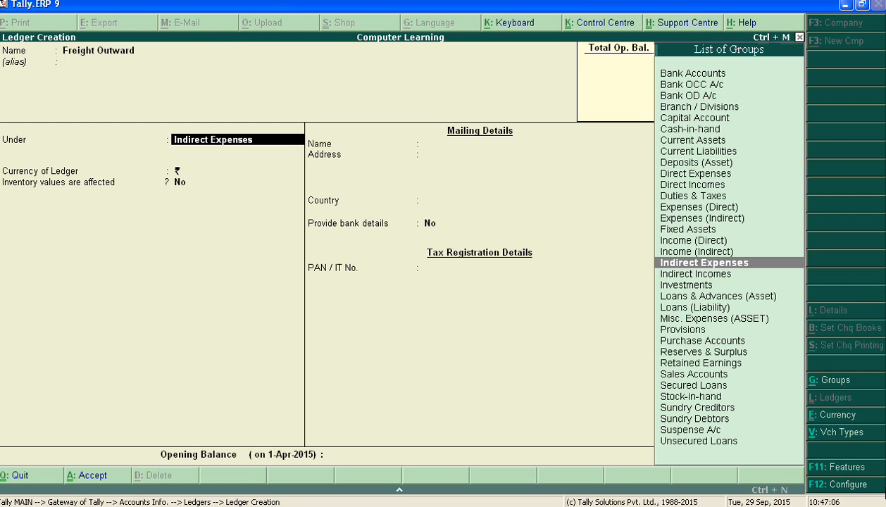
key(Return)
- Keep the default inventory, bank and tax settings for Freight Outward and save the ledger
key(Return)
key(Return)
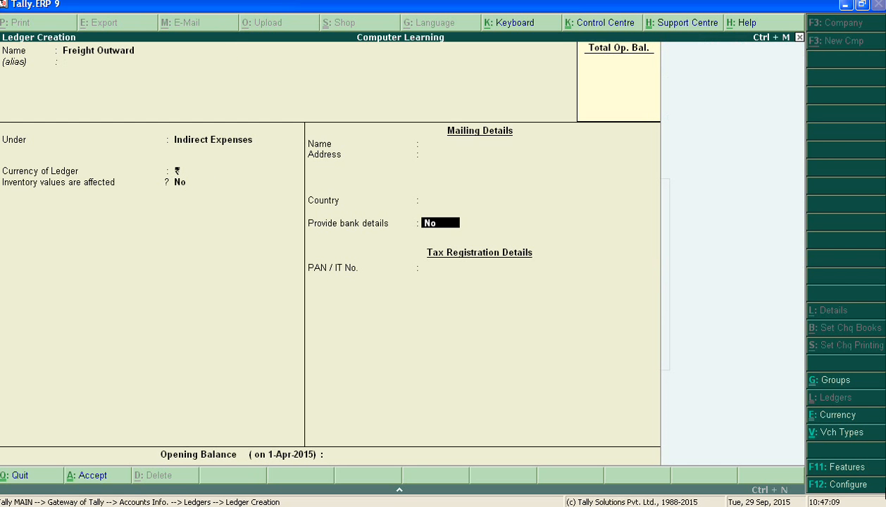
key(Return)
key(Return)
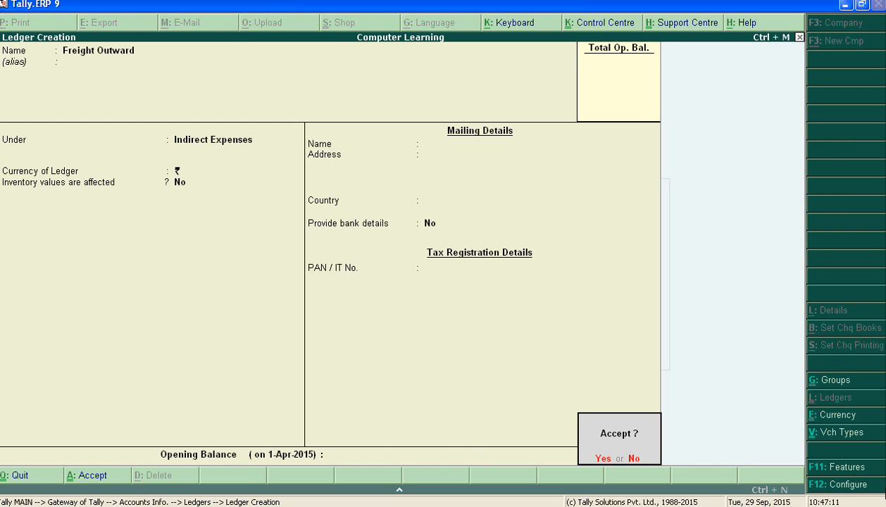
key(n)
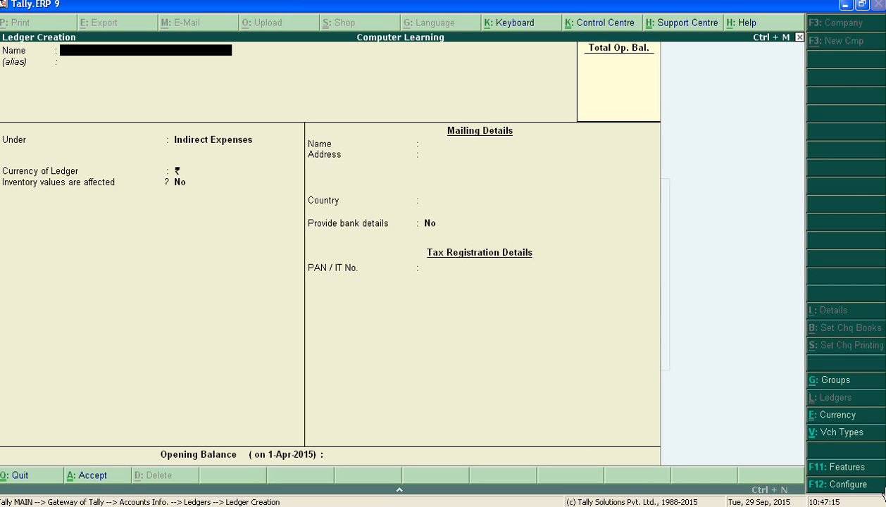
- Name the next ledger Furniture & Fitting and place it under the Fixed Assets group
text(Furniture & Fitt)
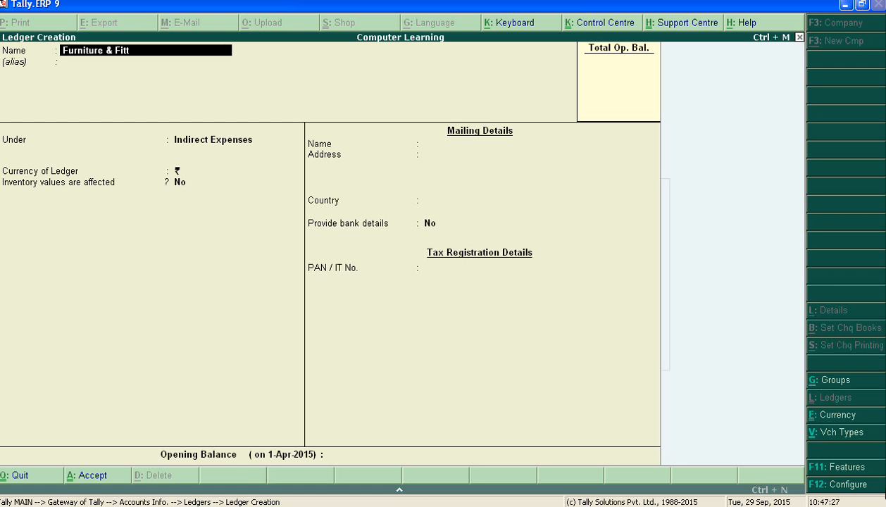
text(ing)
key(Return)
key(Return)
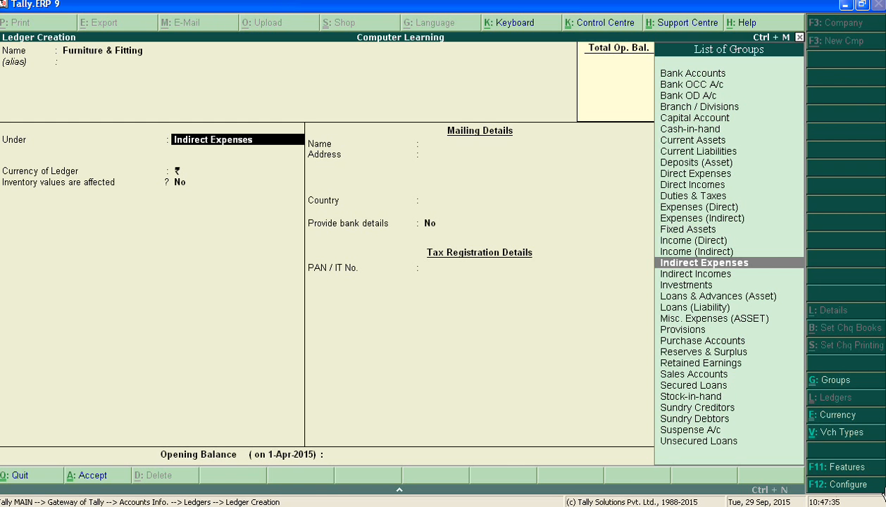
text(F)
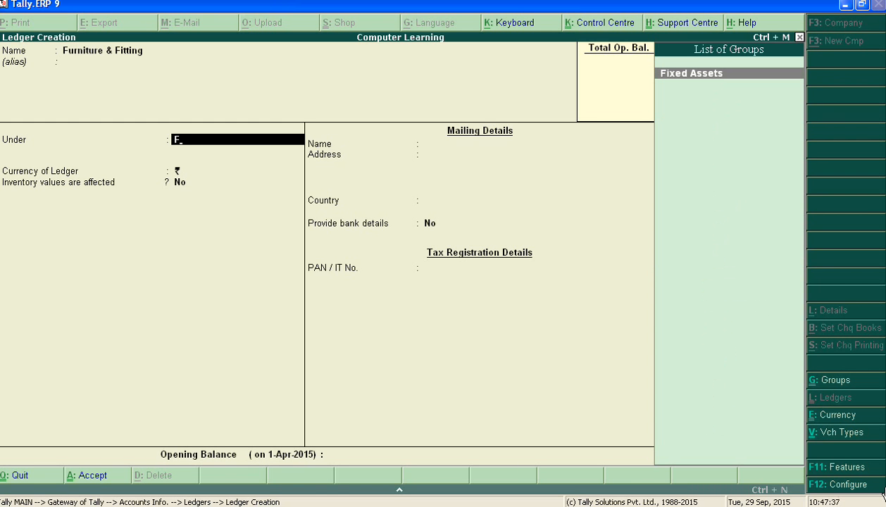
key(Return)
- Keep the default inventory, mailing (India, Madhya Pradesh), bank and tax details for Furniture & Fitting and save the ledger
key(Return)
key(Return)
key(Return)
key(Return)
key(Return)
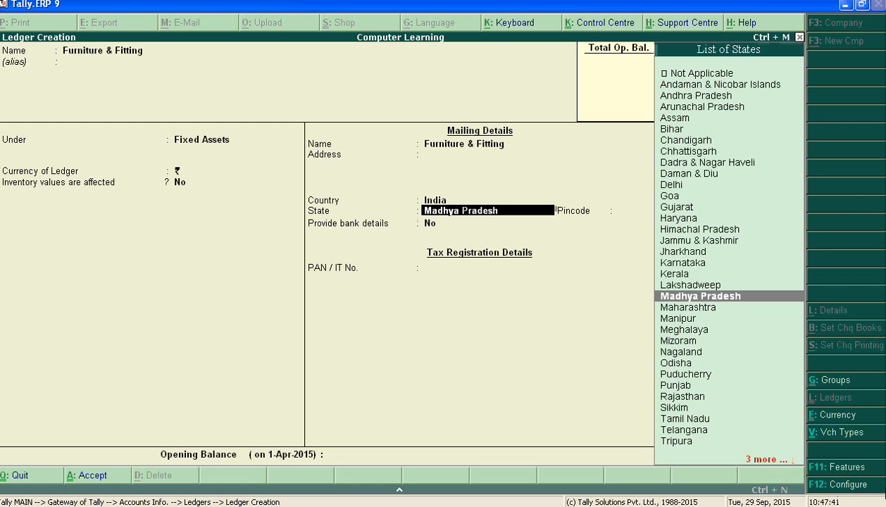
key(Return)
key(Return)
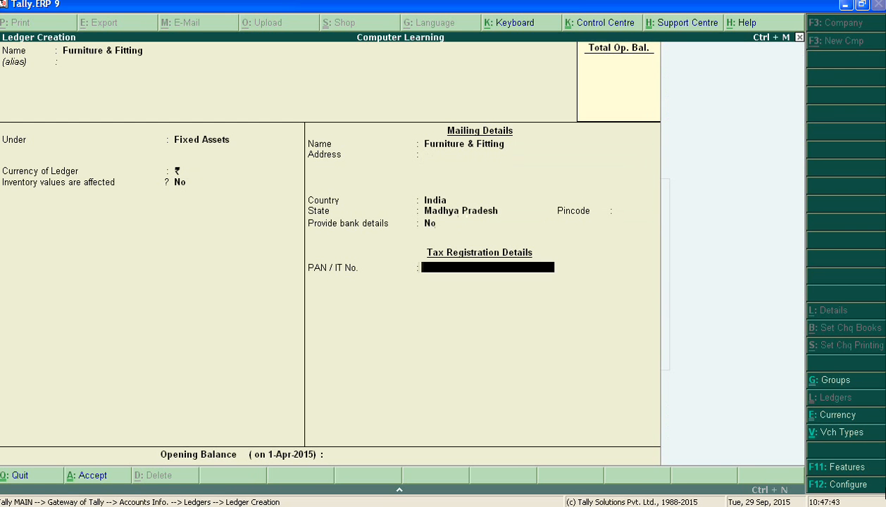
key(Return)
key(Return)
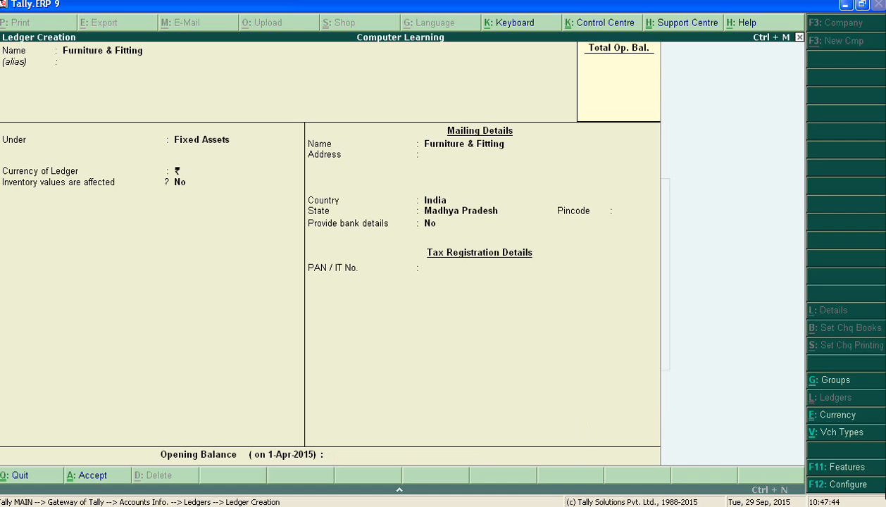
- Name the next ledger Furniture Fixture and keep it under the Fixed Assets group
text(Furnitur)
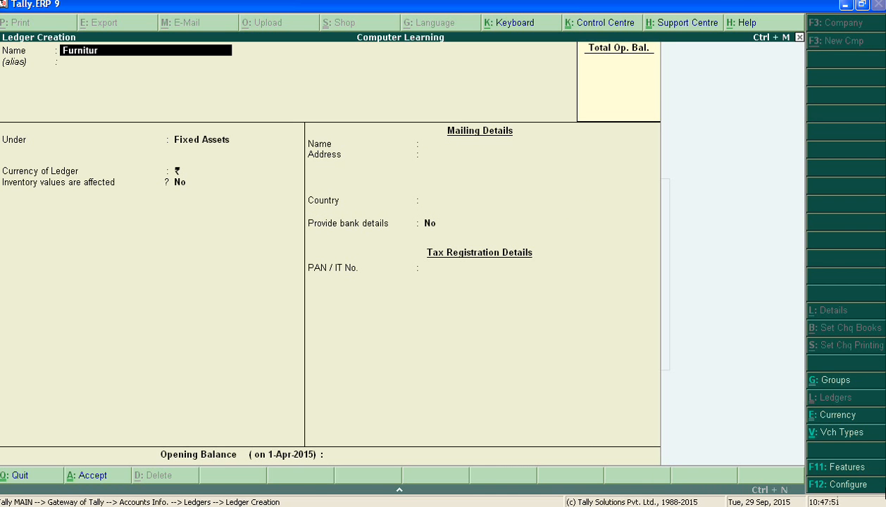
text(e fixture)
key(Return)
key(Return)
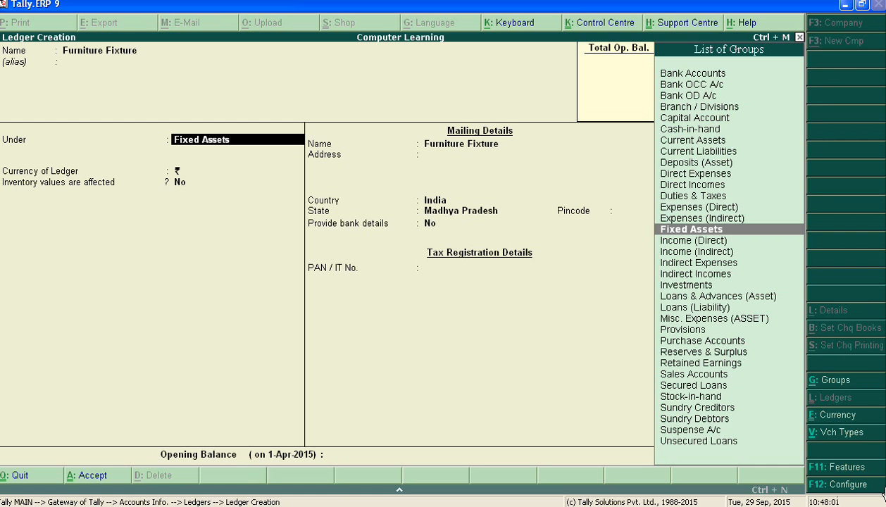
key(Return)
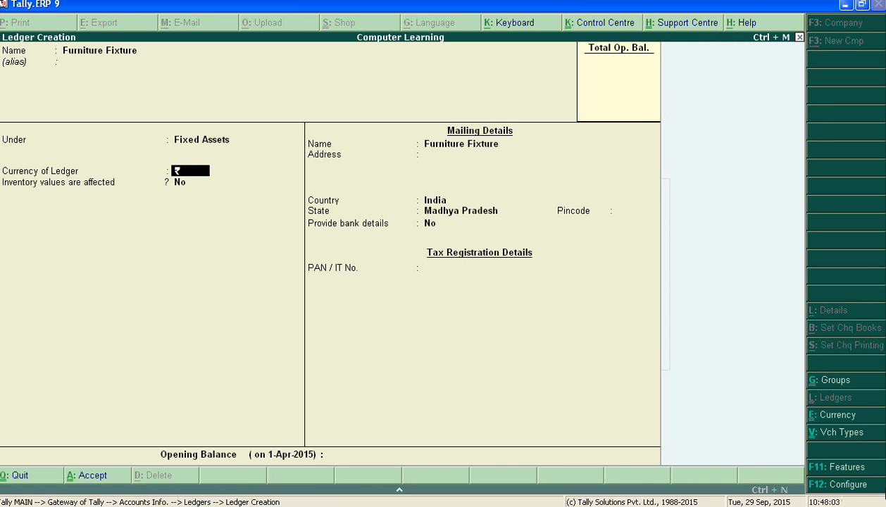
- Keep the default currency, inventory, mailing (India, Madhya Pradesh), bank and tax details for Furniture Fixture and save the ledger
key(Return)
key(Return)
key(Return)
key(Return)
key(Return)
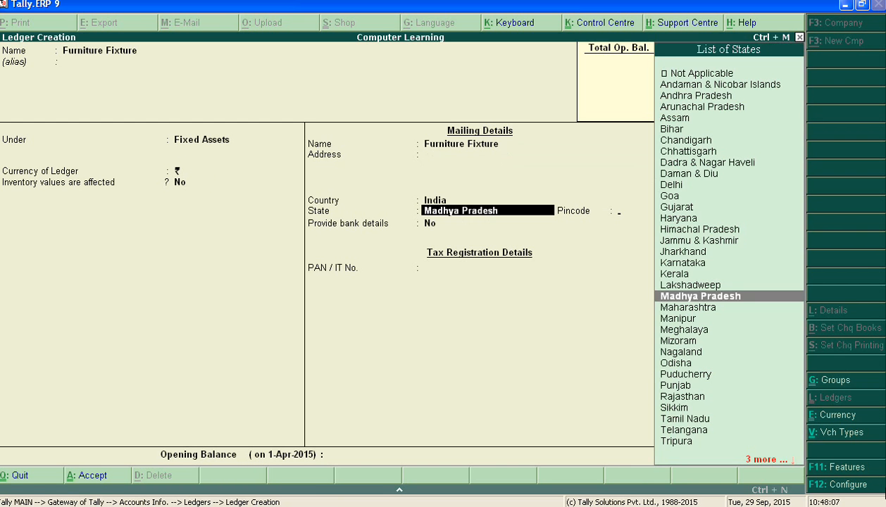
key(Return)
key(Return)
key(Return)
key(Return)
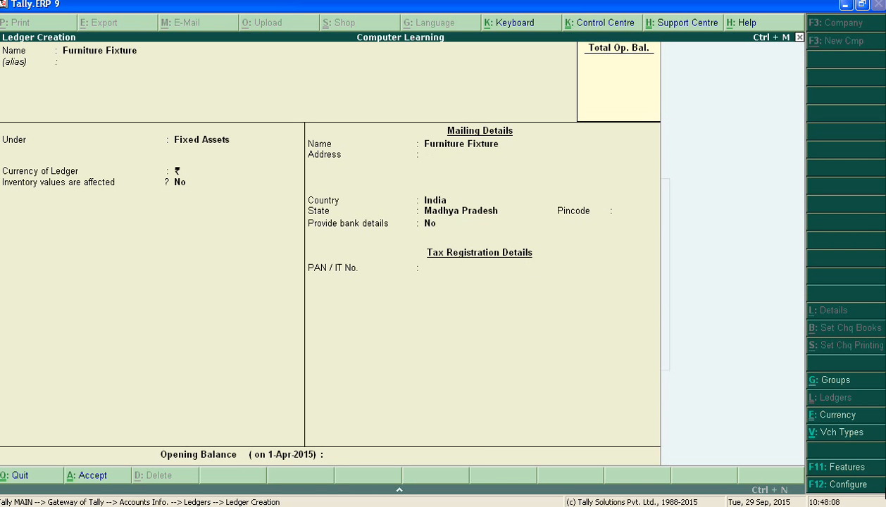
key(Return)
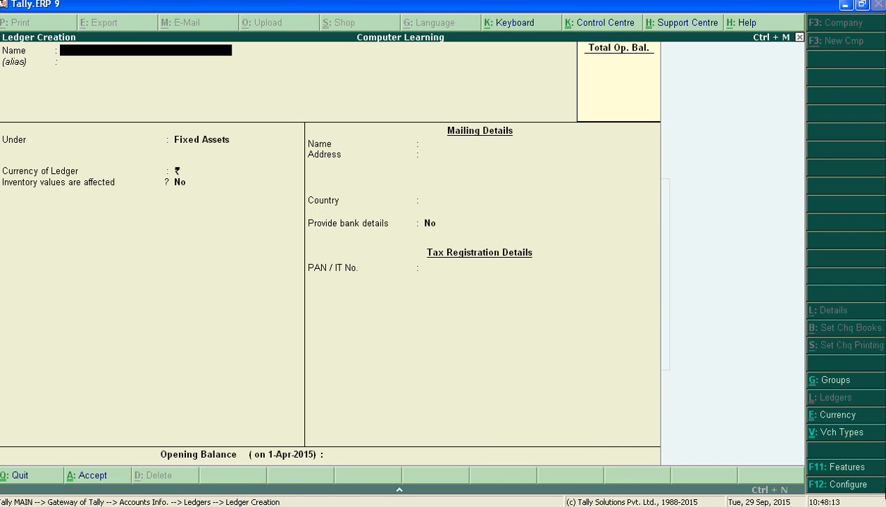
- Name the next ledger General Expenses and place it under the Indirect Expenses group
text(General Expenses)
key(Return)
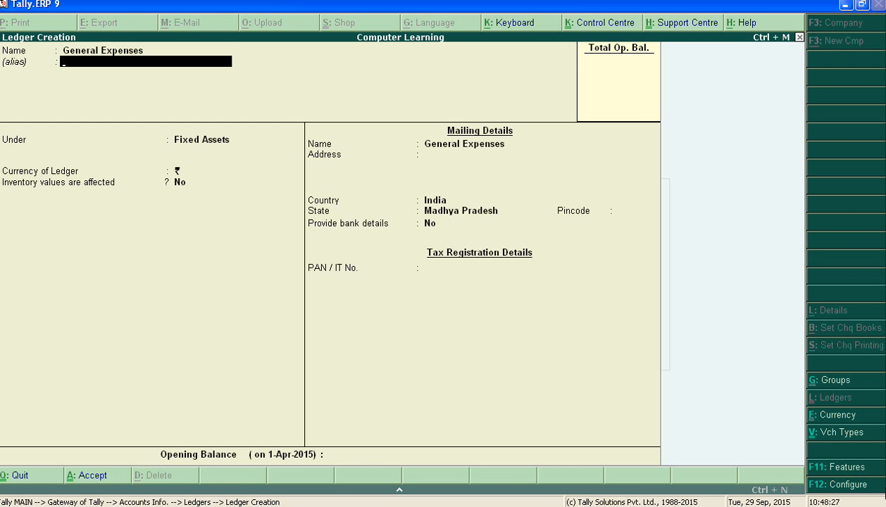
key(Return)
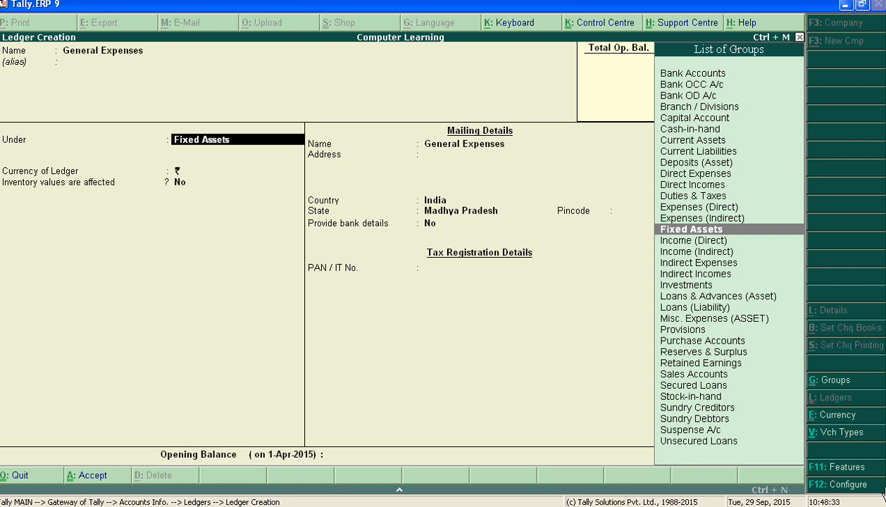
text(I)
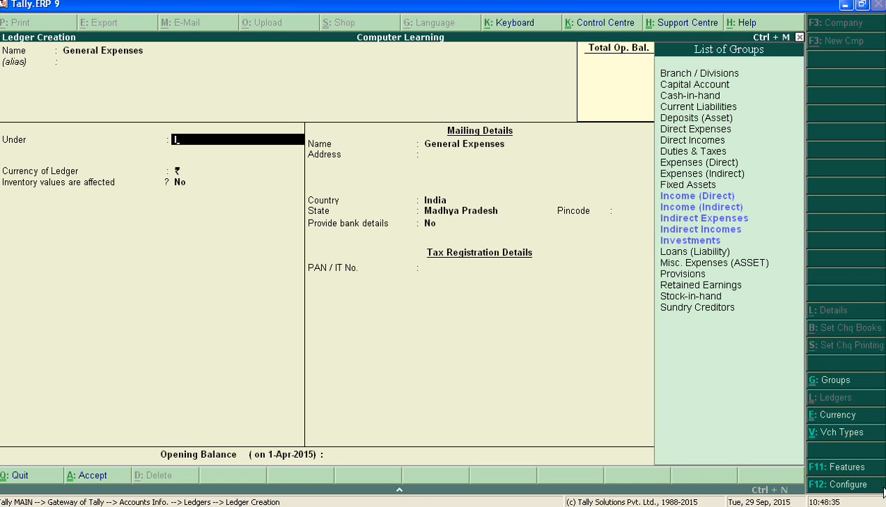
key(Down)
key(Down)
key(Down)
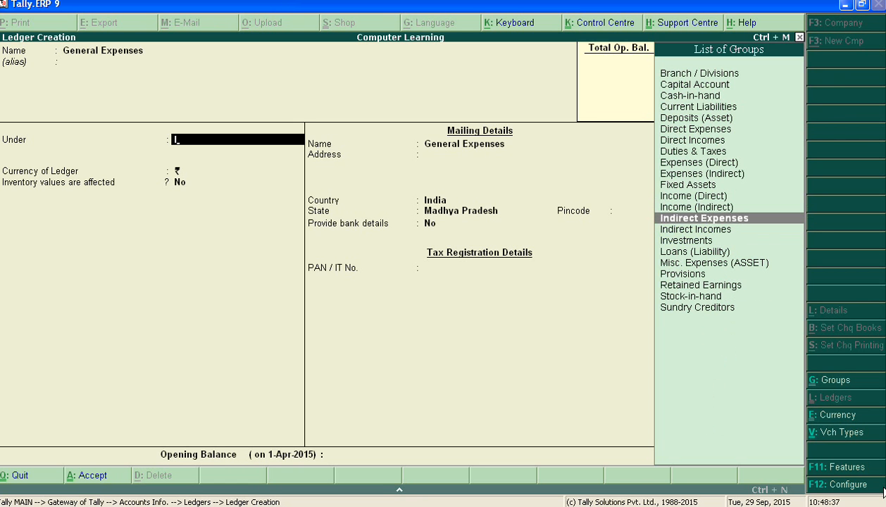
key(Return)
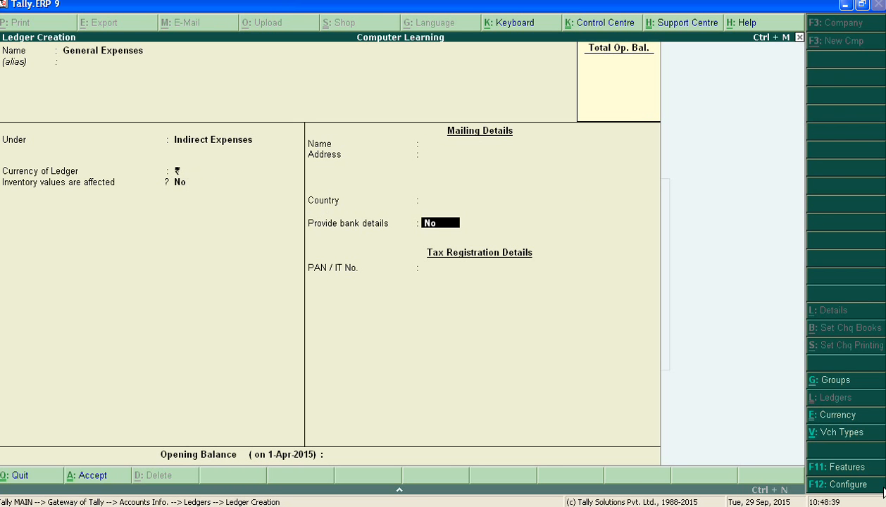
- Keep the default bank and tax settings for General Expenses, leave the opening balance blank and save the ledger
key(Return)
key(Return)
key(n)
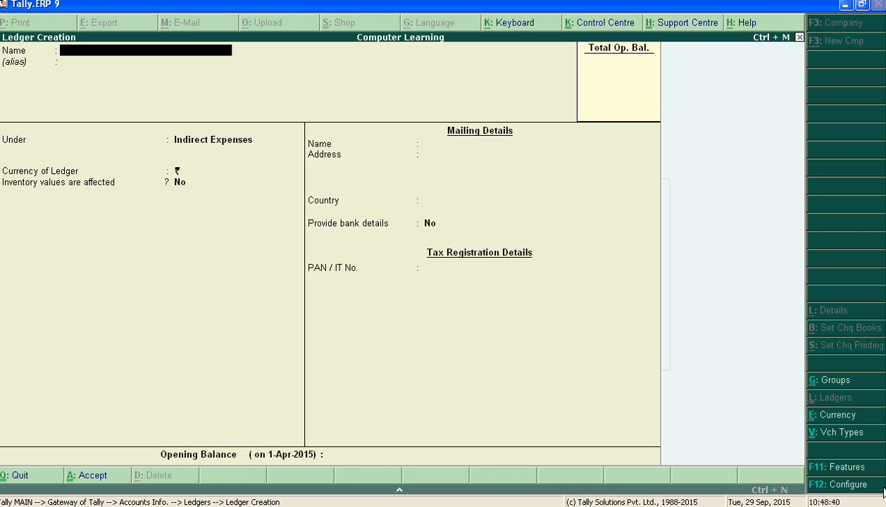
- Name the next ledger General Reserve and place it under the Current Liabilities group
text(General Reserve)
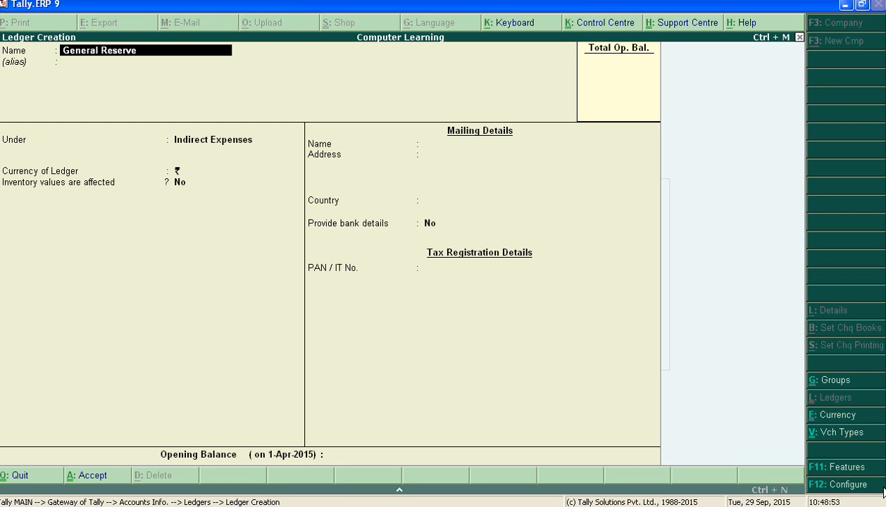
key(Return)
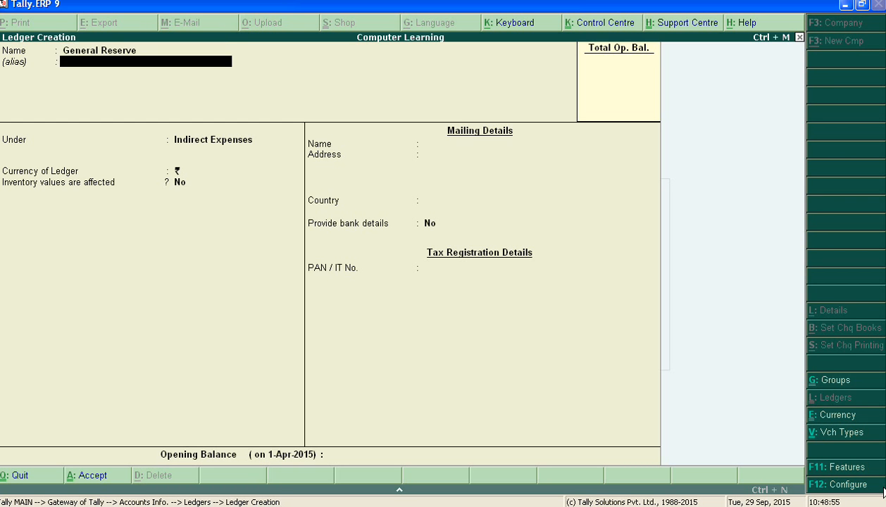
key(Return)
text(C)
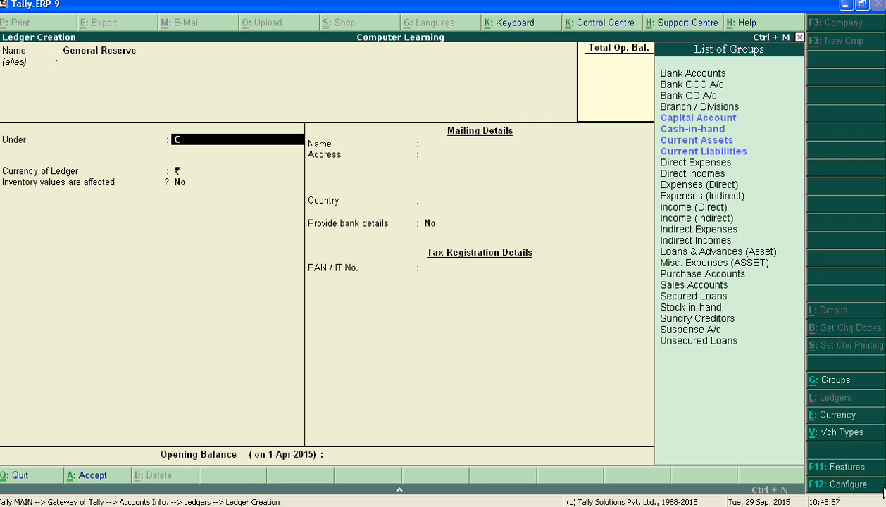
key(Down)
key(Down)
key(Down)
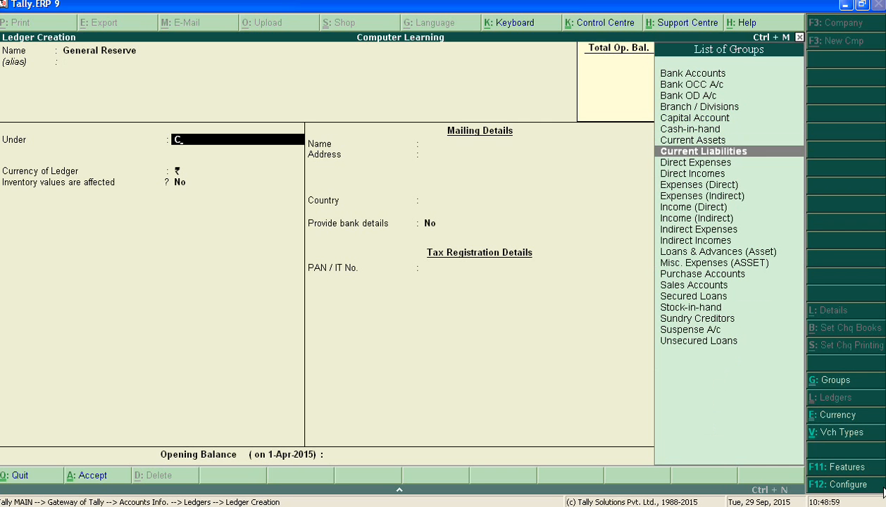
key(Return)
- Keep the default inventory, mailing (India, Madhya Pradesh), bank and tax details for General Reserve and save the ledger
key(Return)
key(Return)
key(Return)
key(Return)
key(Return)
key(Return)
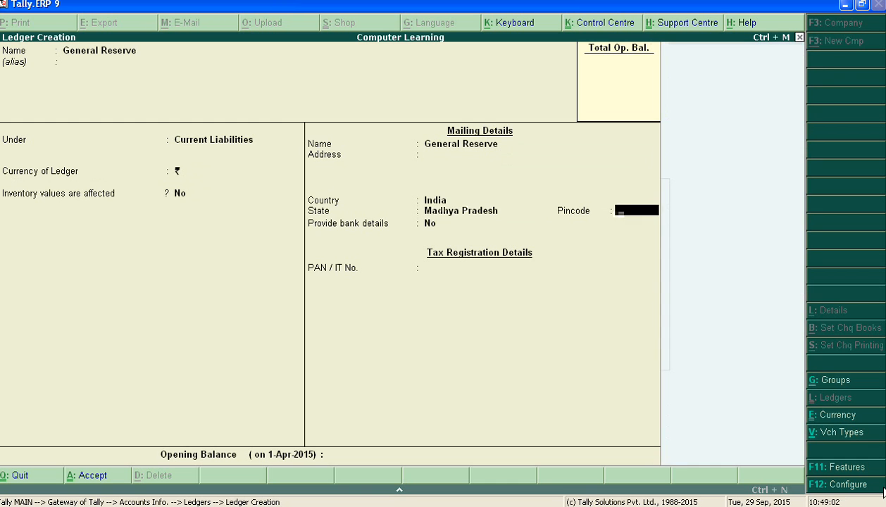
key(Return)
key(Return)
key(Return)
key(Return)
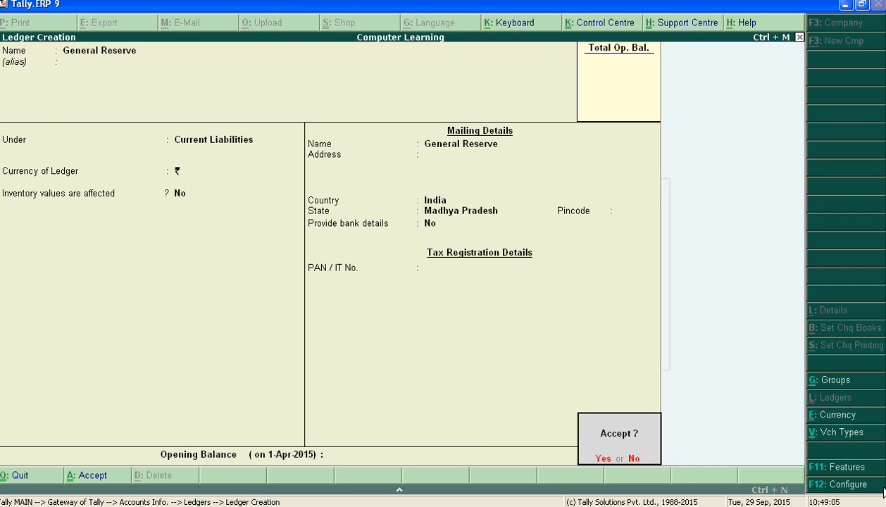
key(Return)
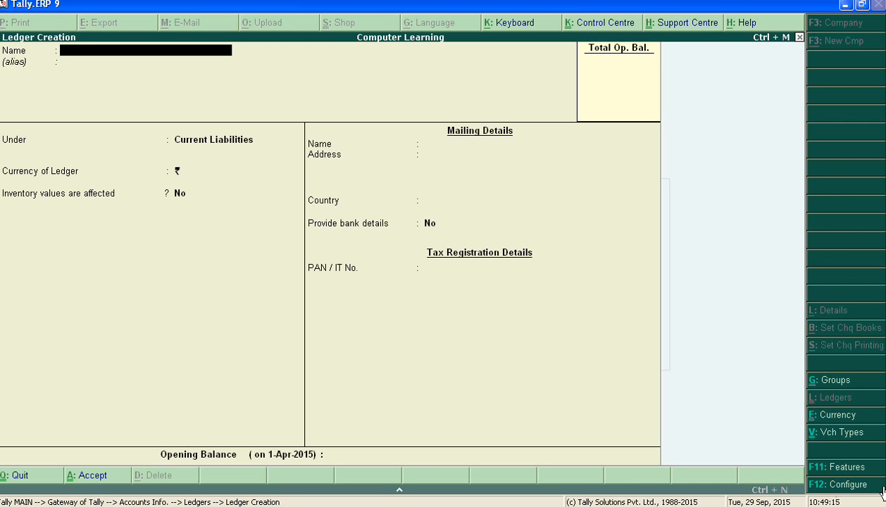
- Name the next ledger Godown Rent and place it under the Indirect Expenses group
text(Godown Rent)
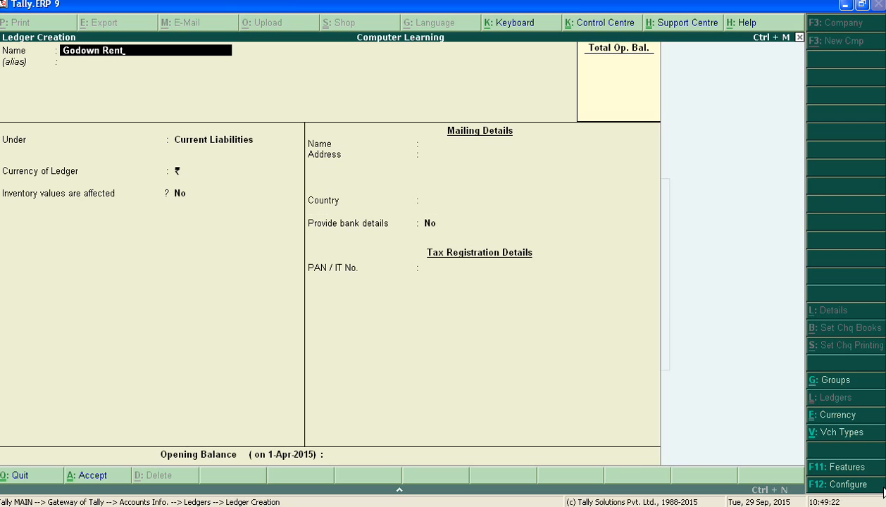
key(Return)
key(Return)
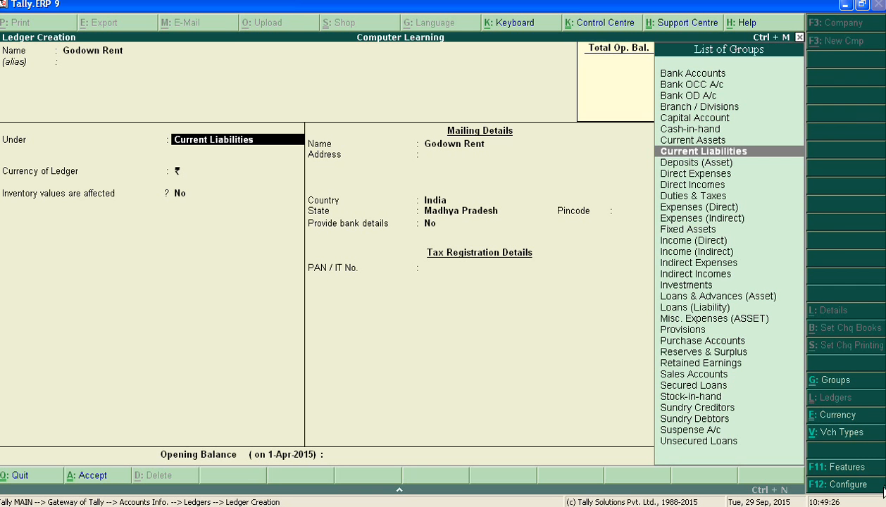
text(I)
key(Down)
key(Down)
key(Down)
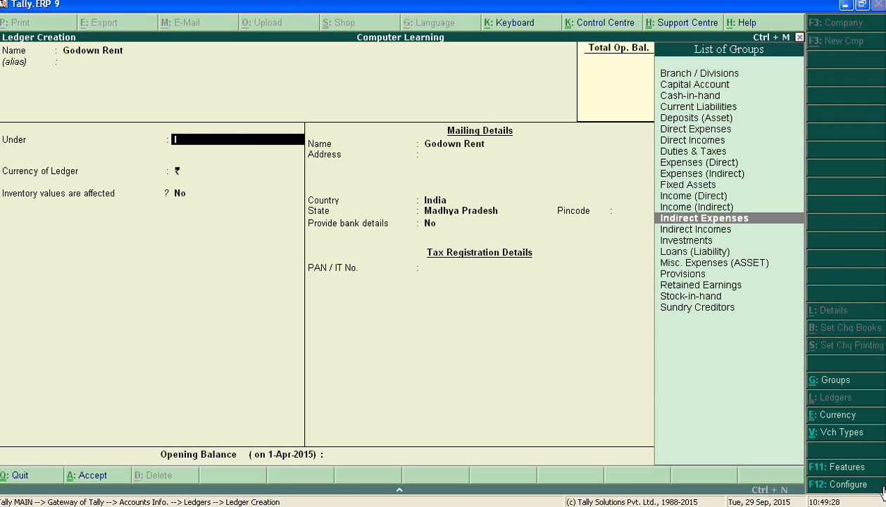
key(Return)
- Keep the default currency, inventory, bank and tax settings for Godown Rent and save the ledger
key(Return)
key(Return)
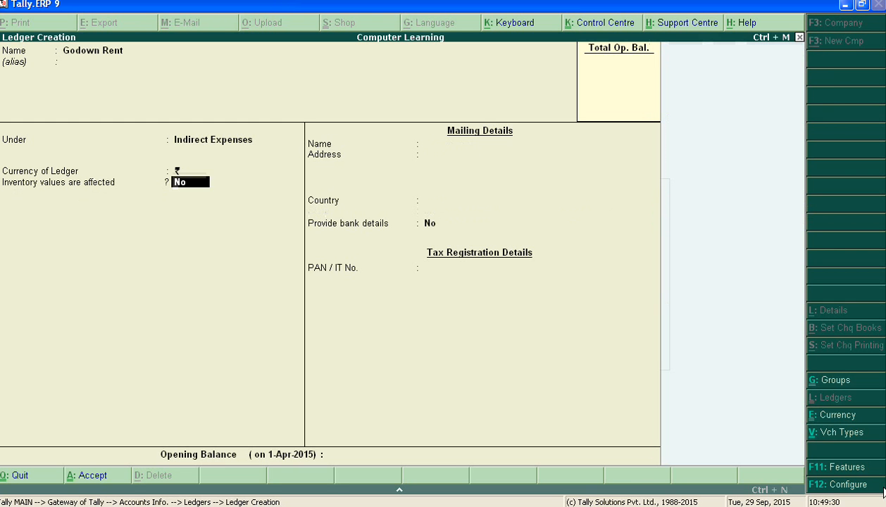
key(Return)
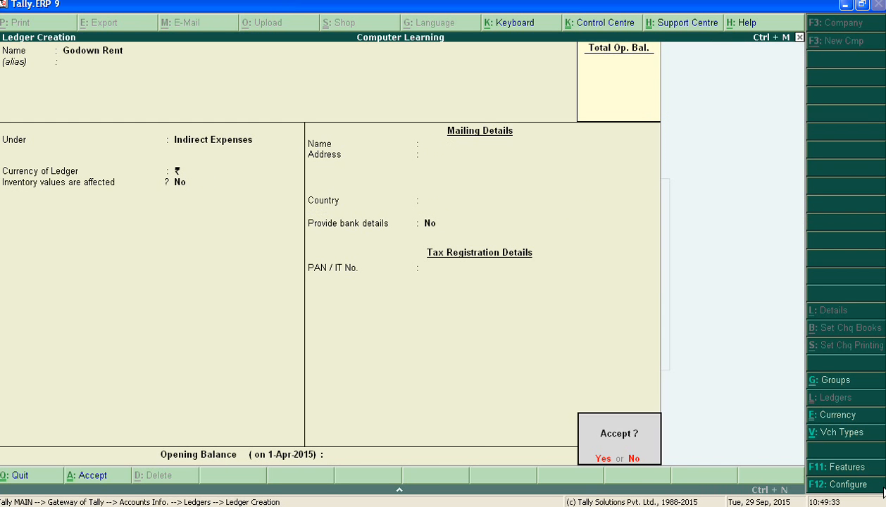
key(Return)
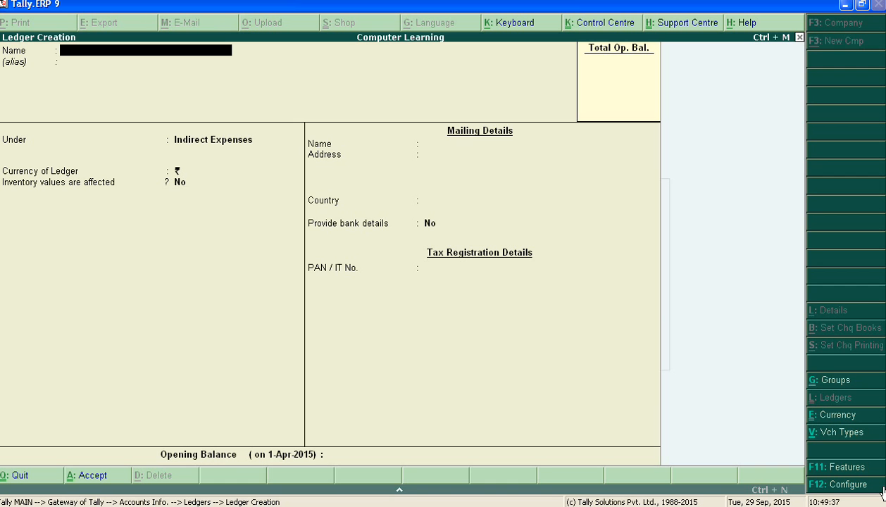
- Name the next ledger Goods Sent on Consignment and place it under the Sales Accounts group
text(Goods Sent on c)
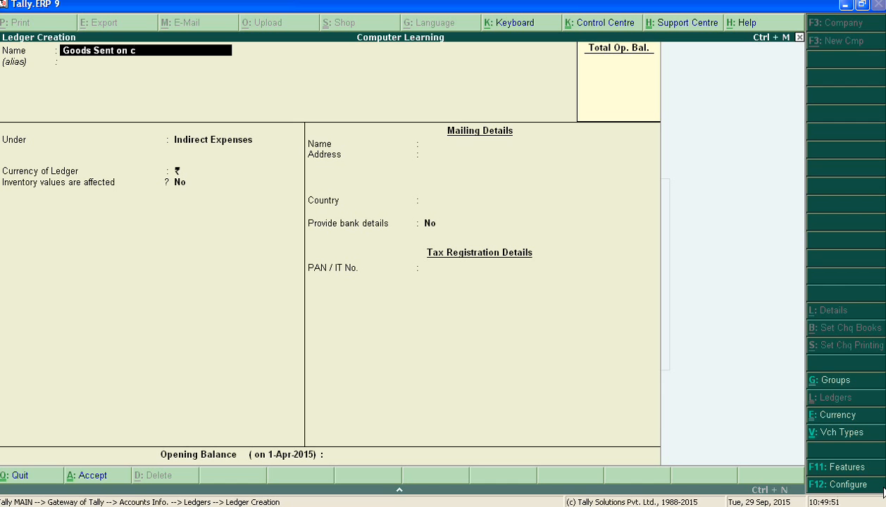
text(onsignment)
key(Return)
key(Return)
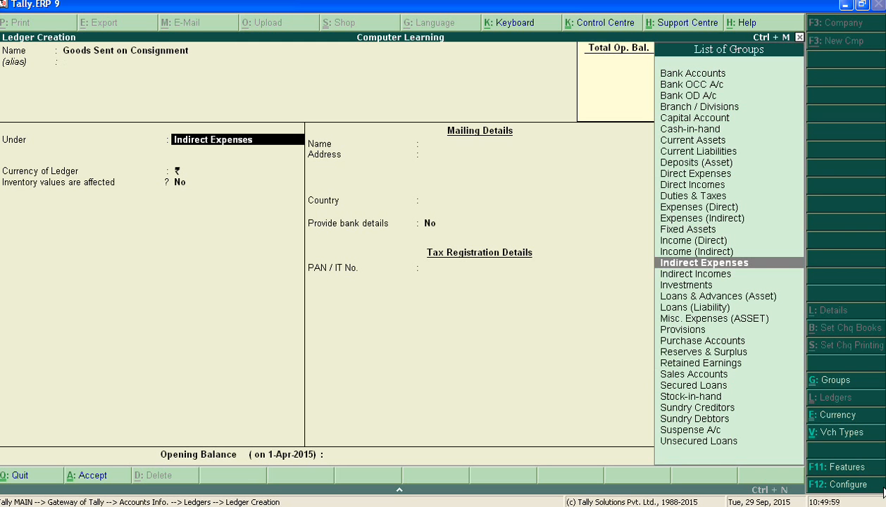
text(S)
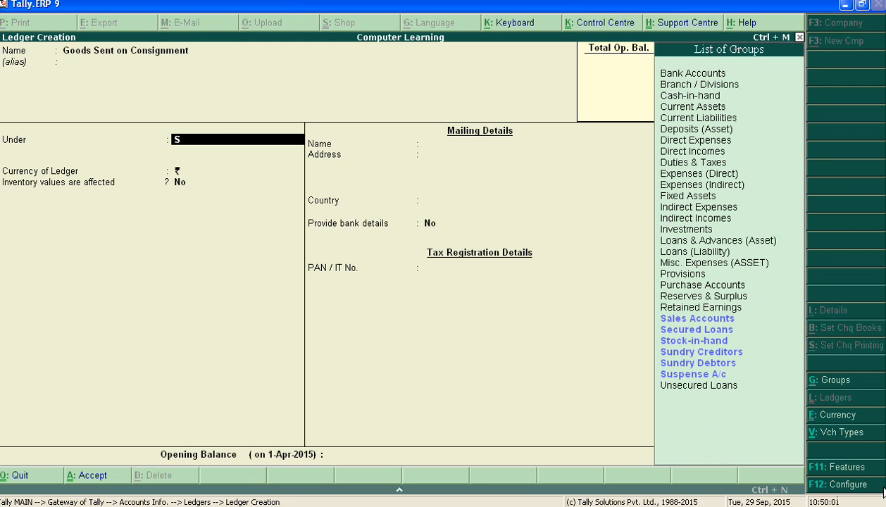
key(Up)
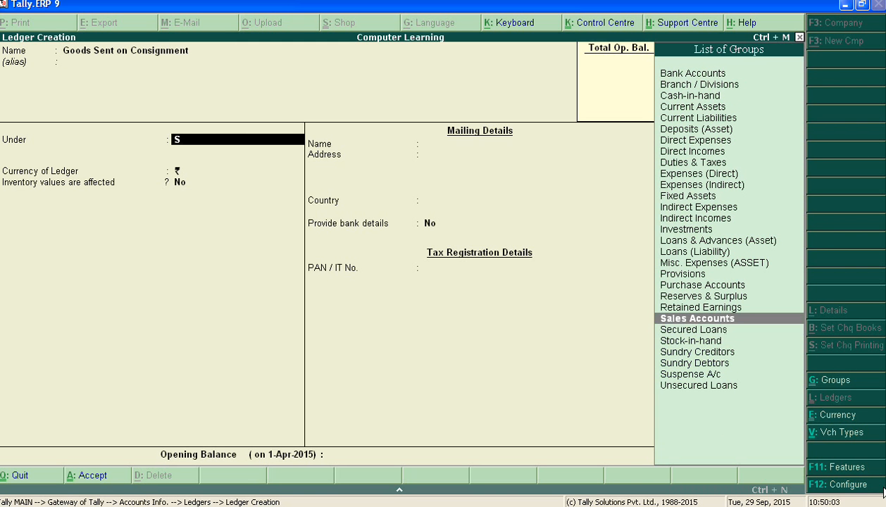
key(Return)
- Keep inventory values affected at Yes for Goods Sent on Consignment, leave the opening balance blank and save the ledger
key(Return)
key(Return)
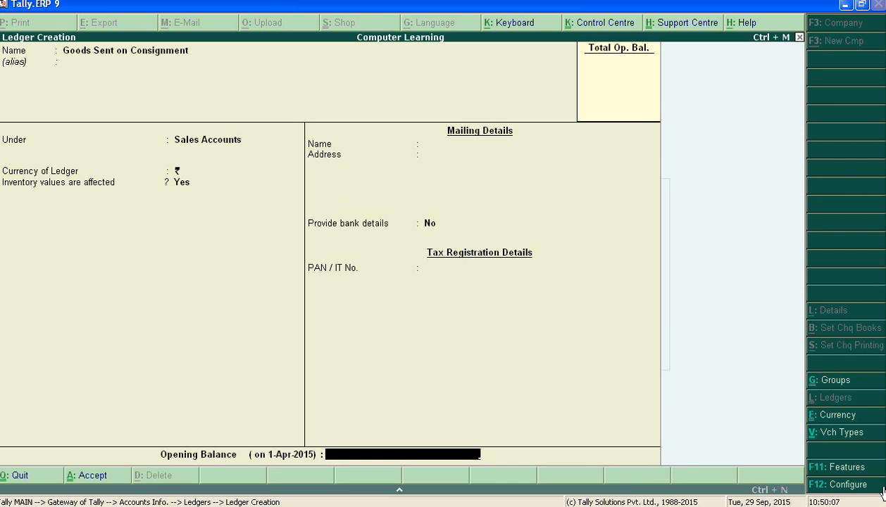
key(Return)
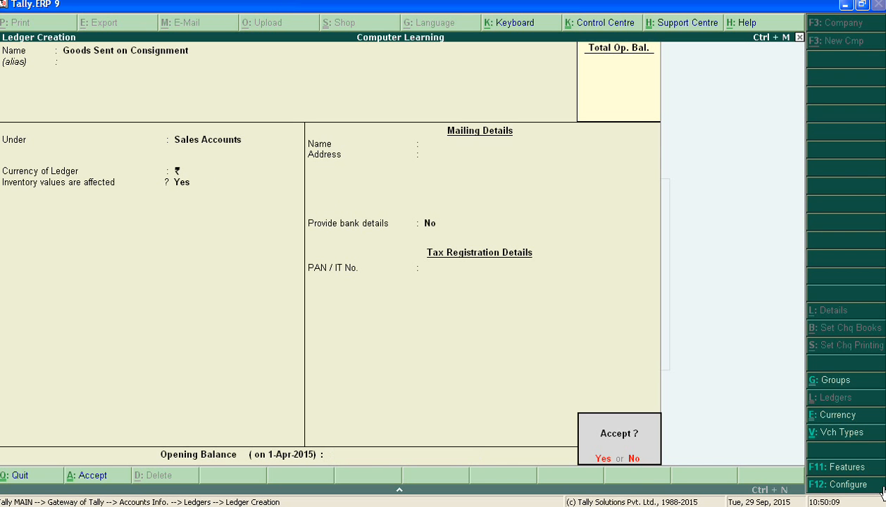
key(Return)
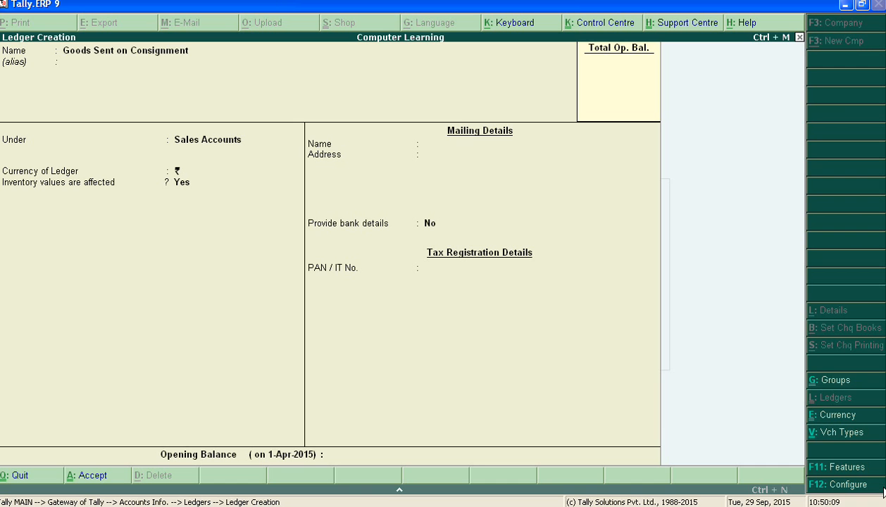
- Name the next ledger Goodwill and place it under the Fixed Assets group
text(Good)
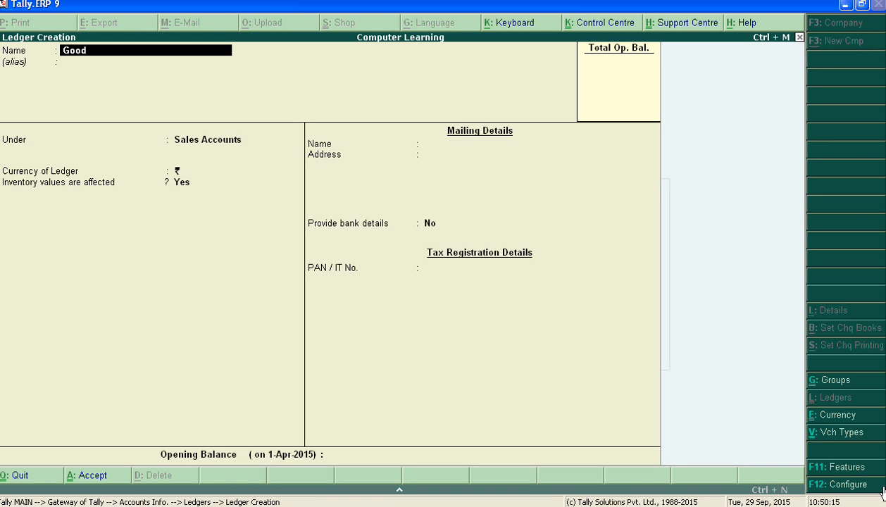
text(will)
key(Return)
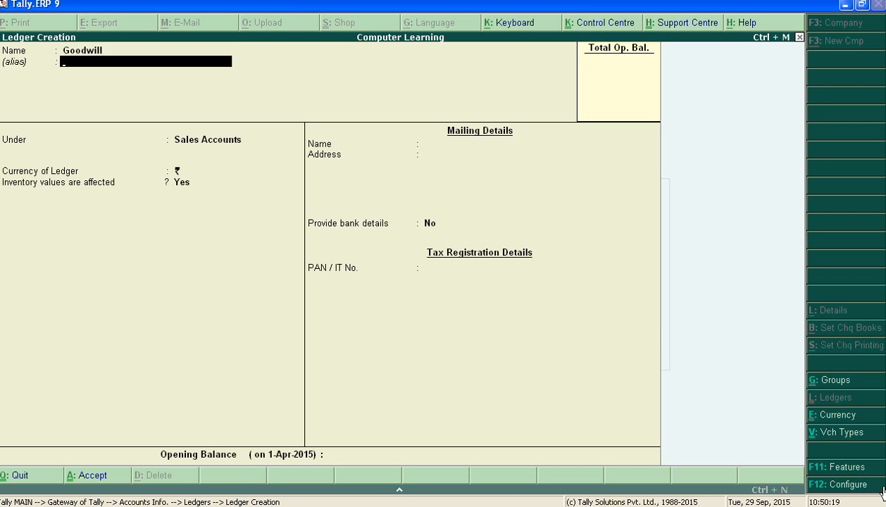
key(Return)
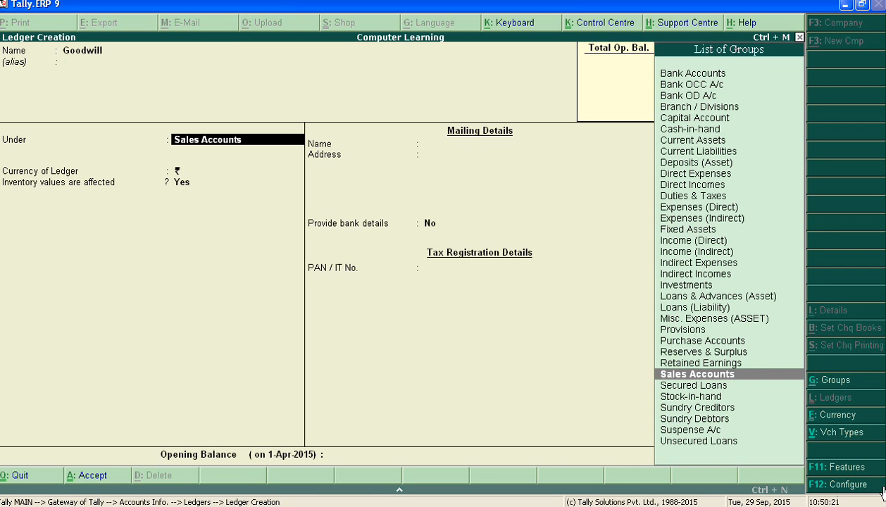
text(F)
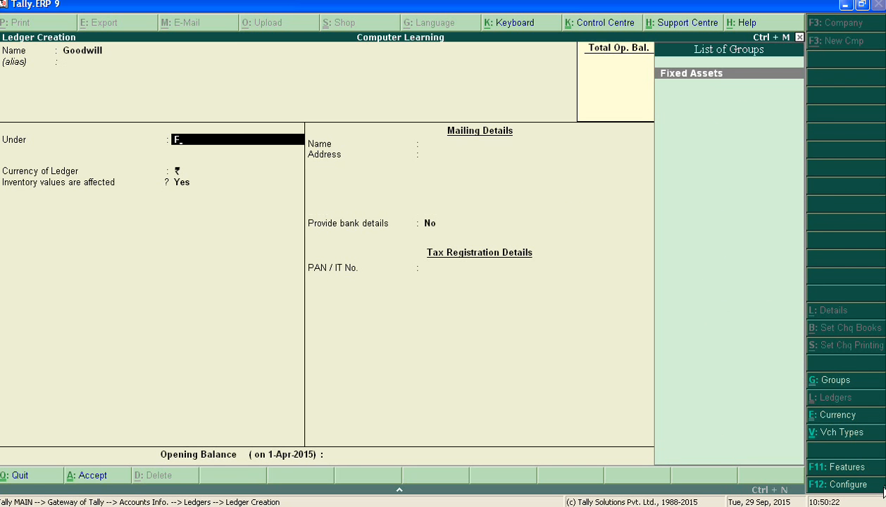
key(Return)
- Keep the default currency, inventory, mailing, bank and tax settings for Goodwill, leave the opening balance blank and save the ledger
key(Return)
key(Return)
key(Return)
key(Return)
key(Return)
key(Return)
key(Return)
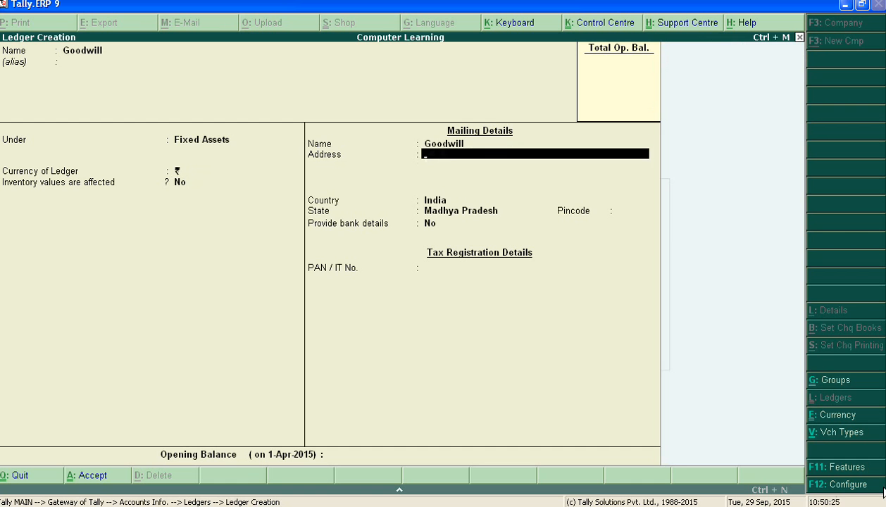
key(Return)
key(Return)
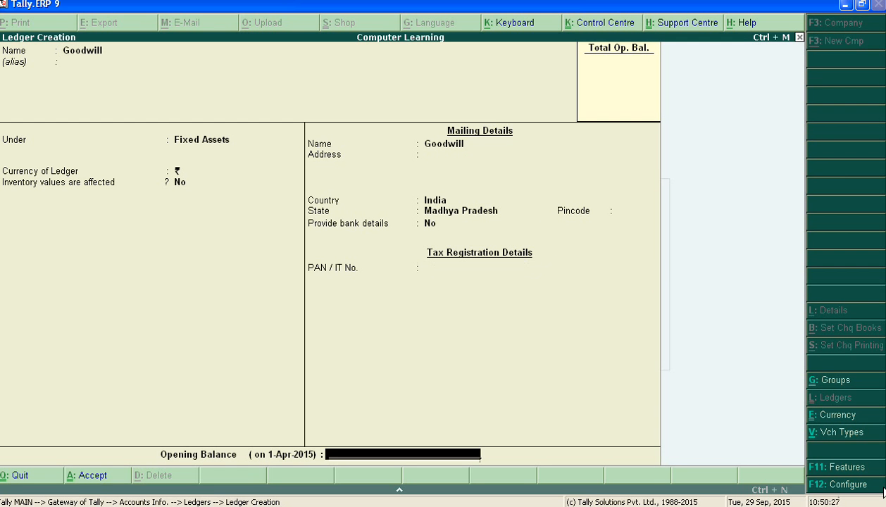
key(Return)
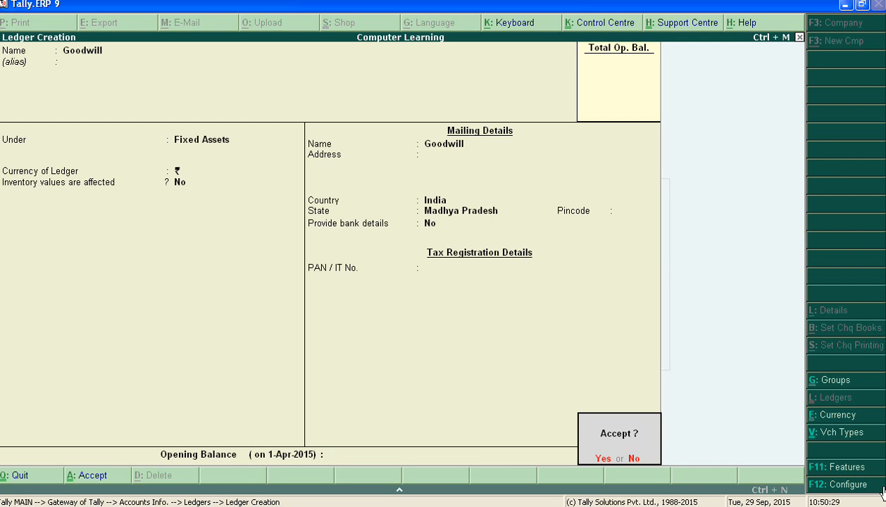
key(Return)
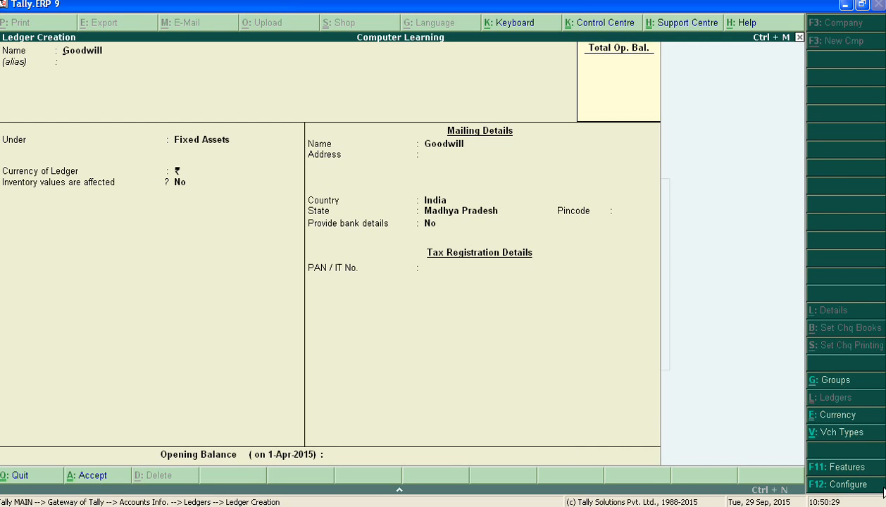
- Name the next ledger House Rent and place it under the Capital Account group
text(House Rent)
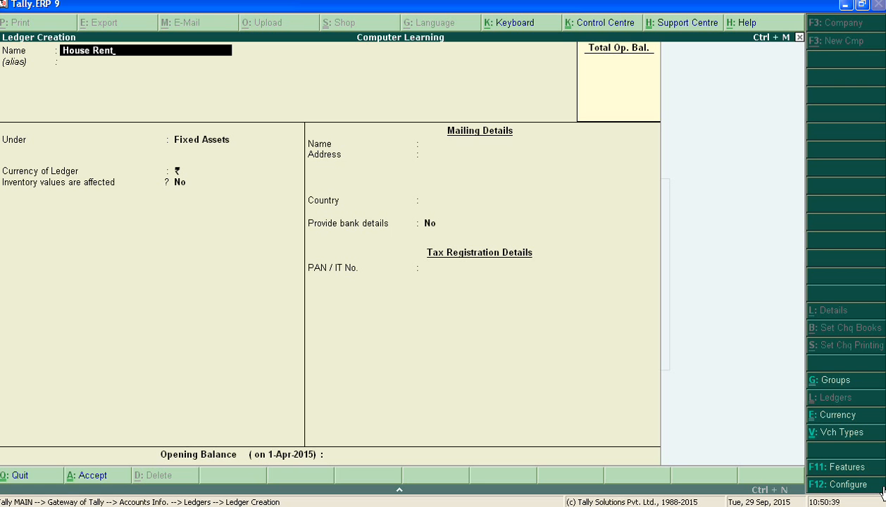
key(Return)
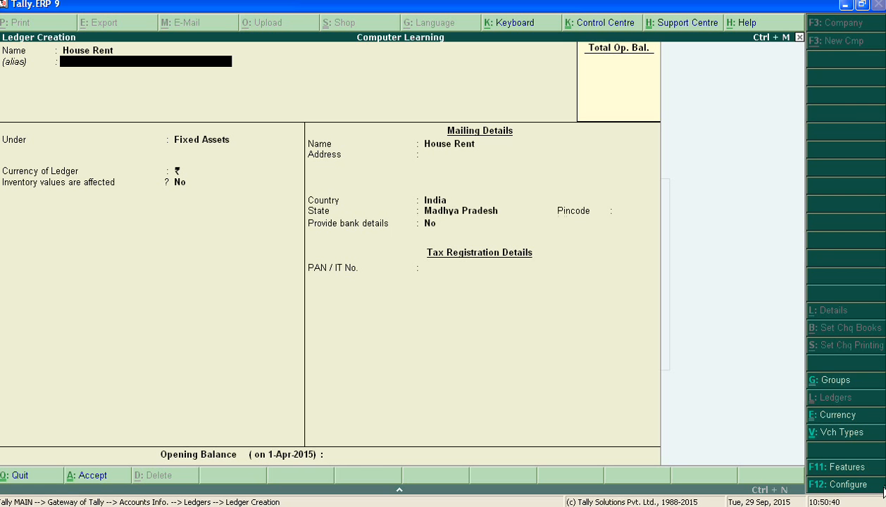
key(Return)
text(C)
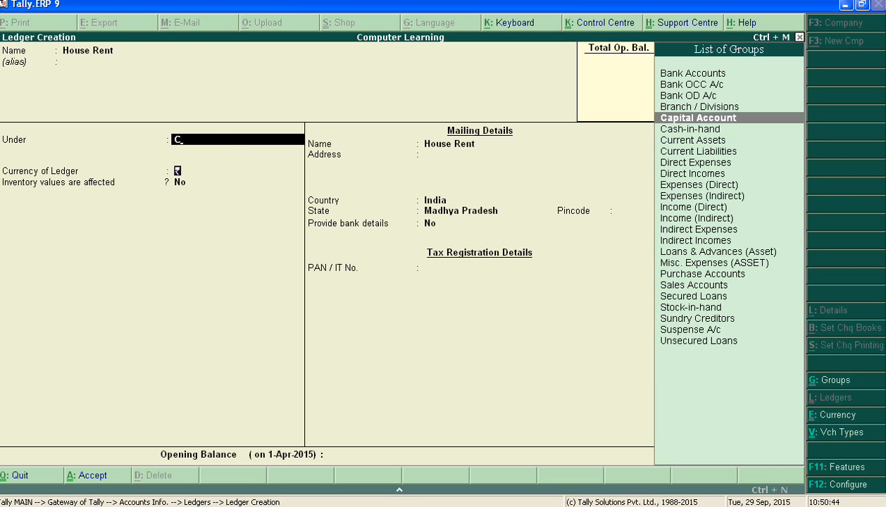
key(Return)
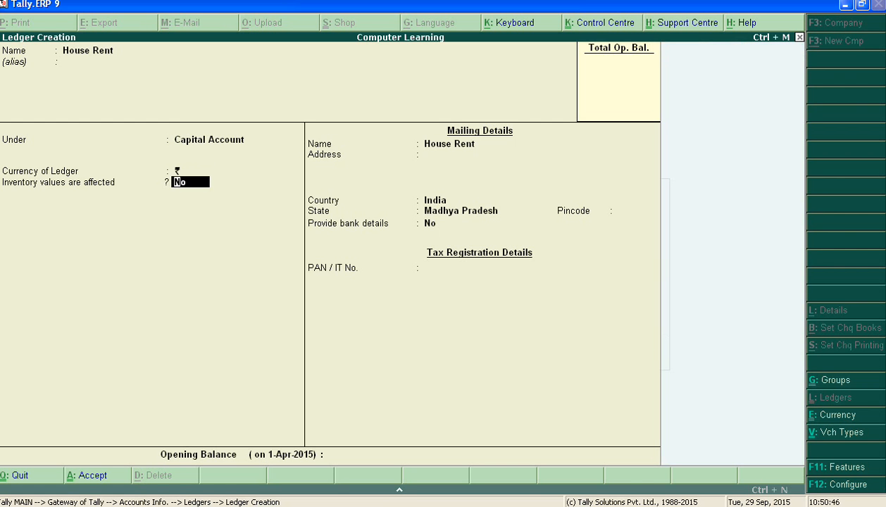
- Keep inventory values affected at No and the default mailing, bank and tax settings for House Rent, and save the ledger
key(Return)
key(Return)
key(Return)
key(Return)
key(Return)
key(Return)
key(Return)
key(Return)
key(Return)
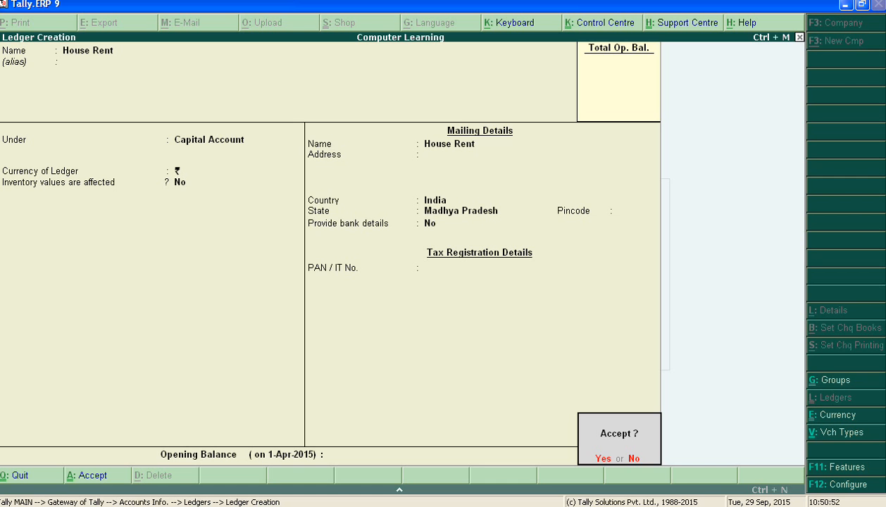
key(Return)
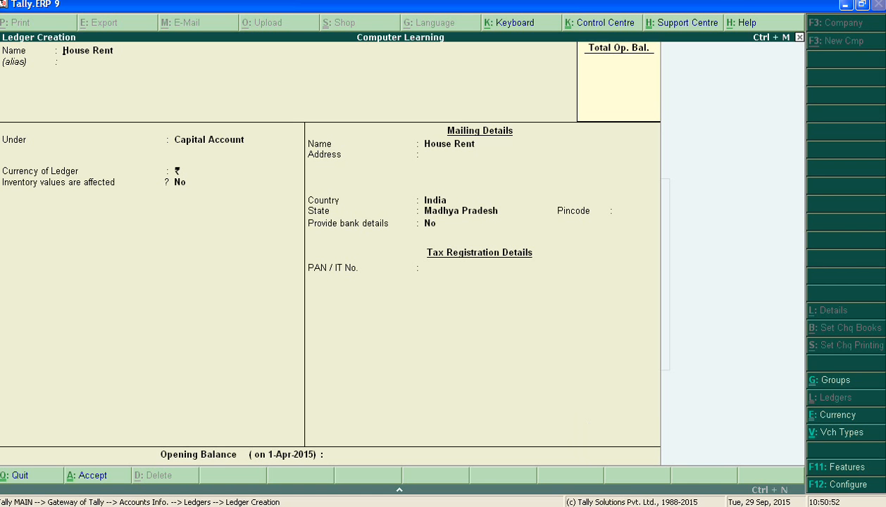
- Create the Import Duty ledger under the Direct Expenses group with no alias or opening balance, and save it
text(Impo)
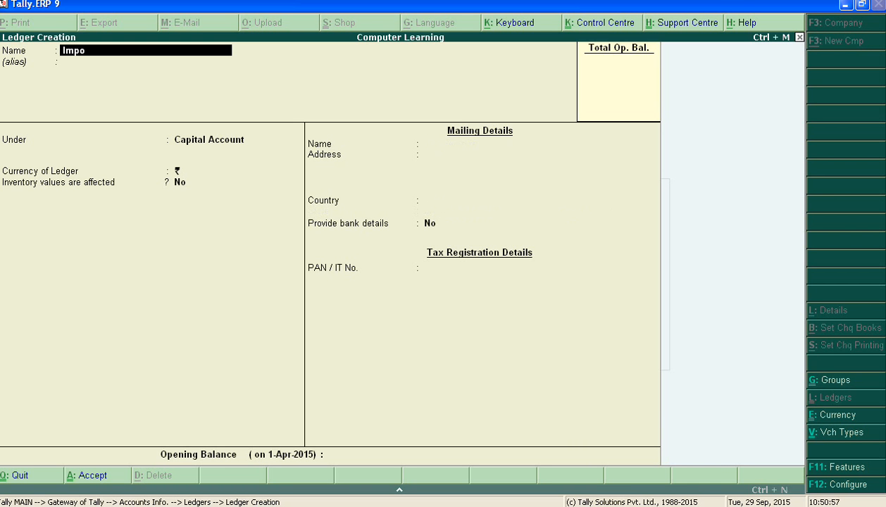
text(rt duty)
key(Return)
key(Return)
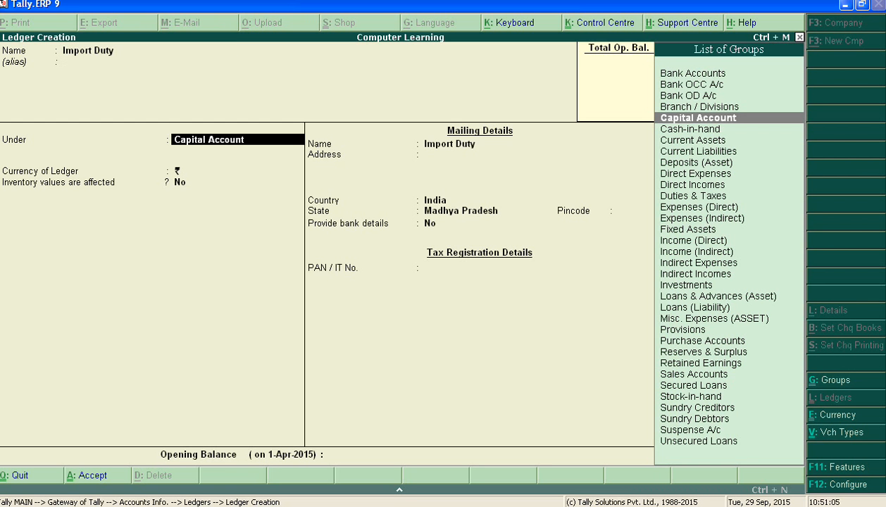
text(D)
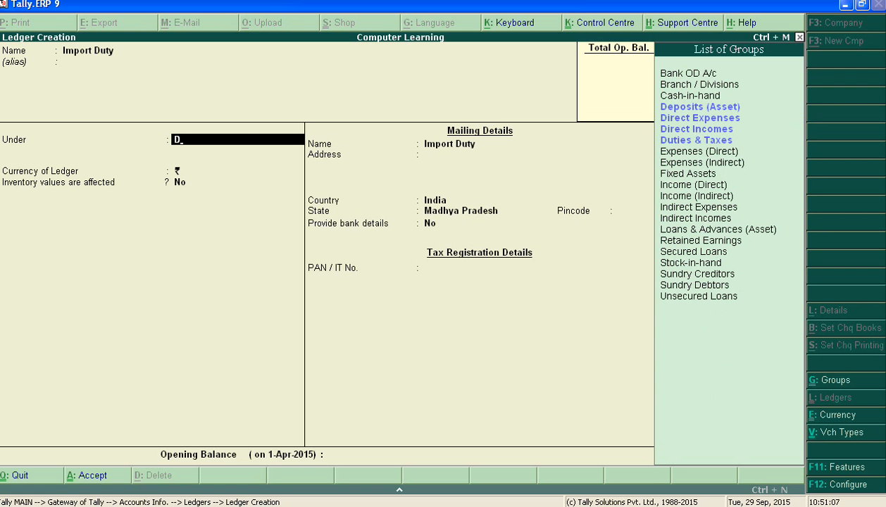
key(Down)
key(Down)
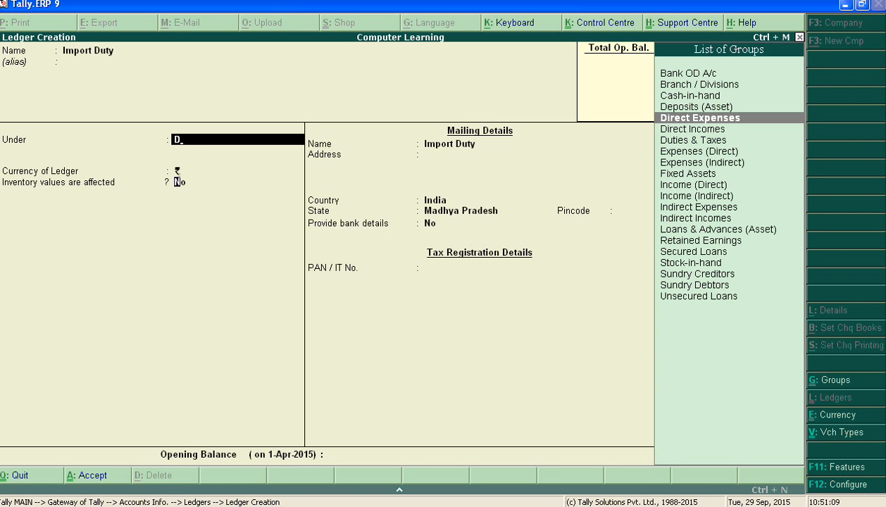
key(Return)
key(Return)
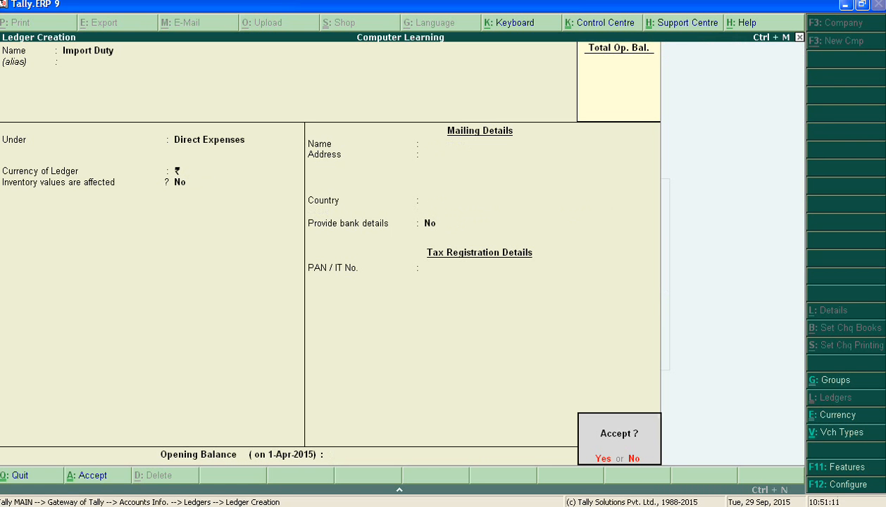
key(Return)
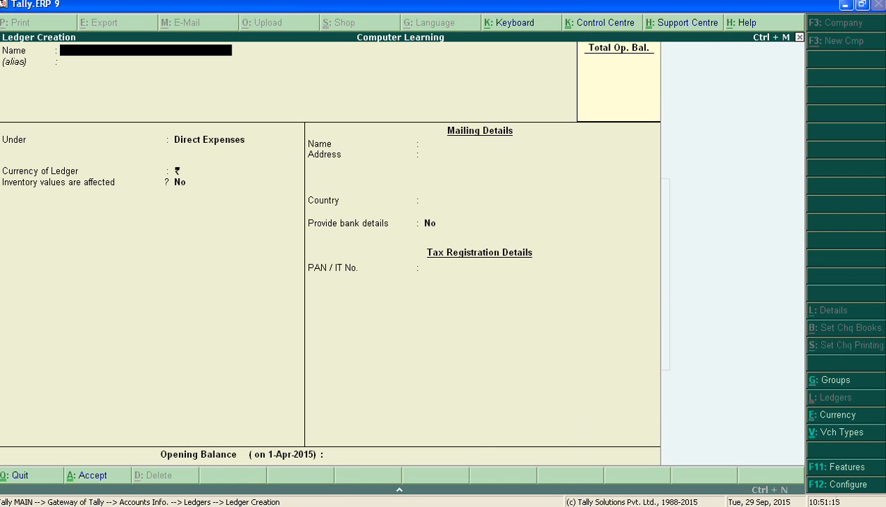
- Create the Income From Repair ledger under the Income (Indirect) group, keeping inventory values affected at No, and save it
text(Income From Repai)
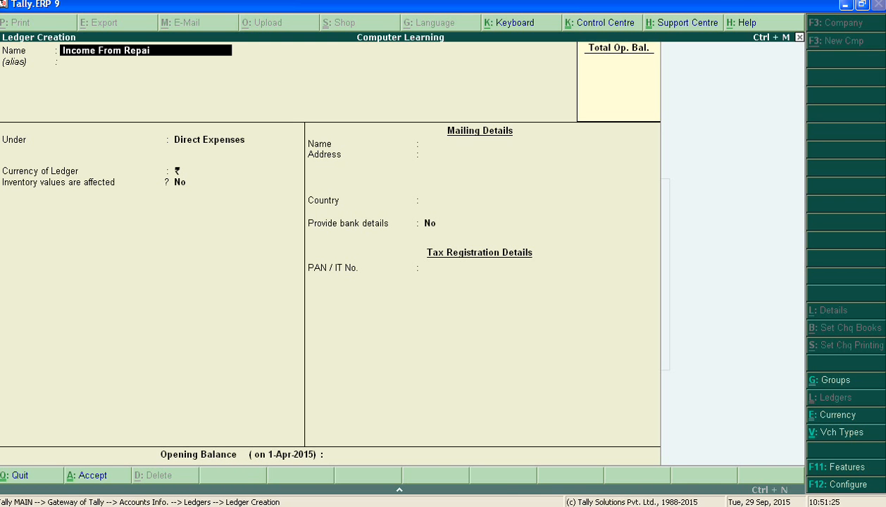
key(Return)
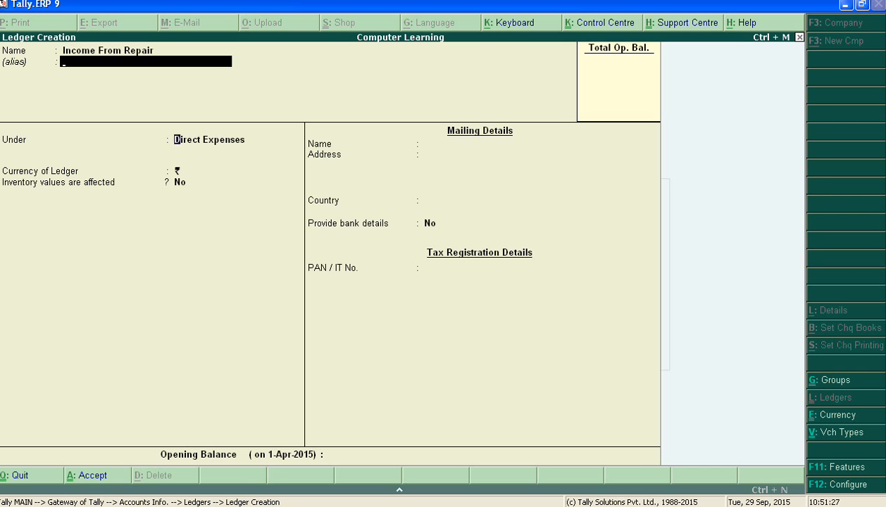
key(Return)
text(I)
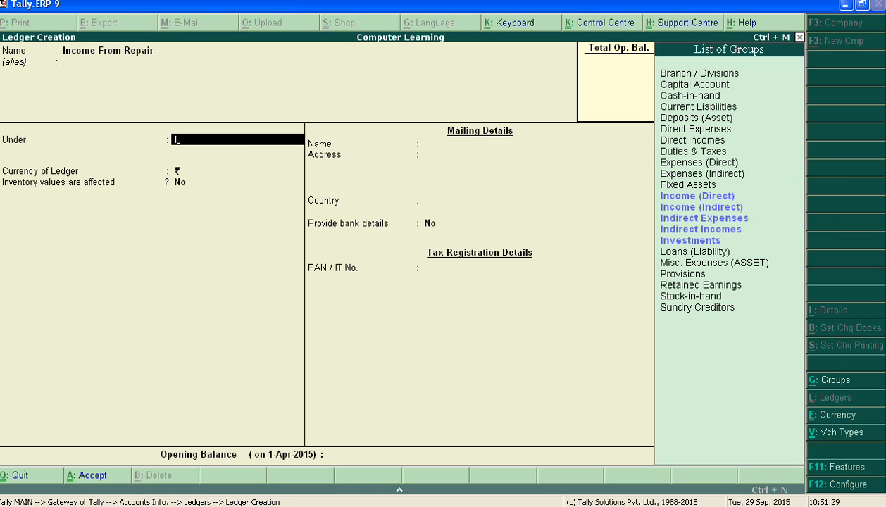
key(Down)
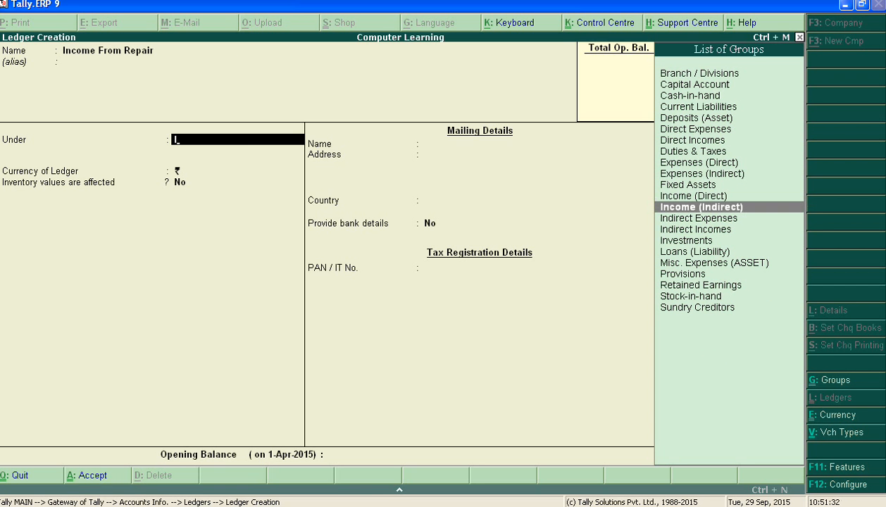
key(Return)
key(Return)
key(Return)
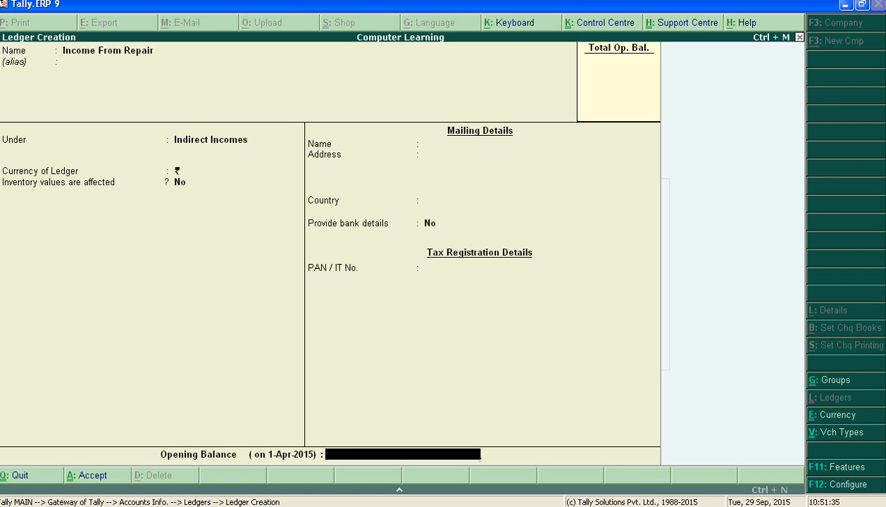
key(Return)
key(Return)
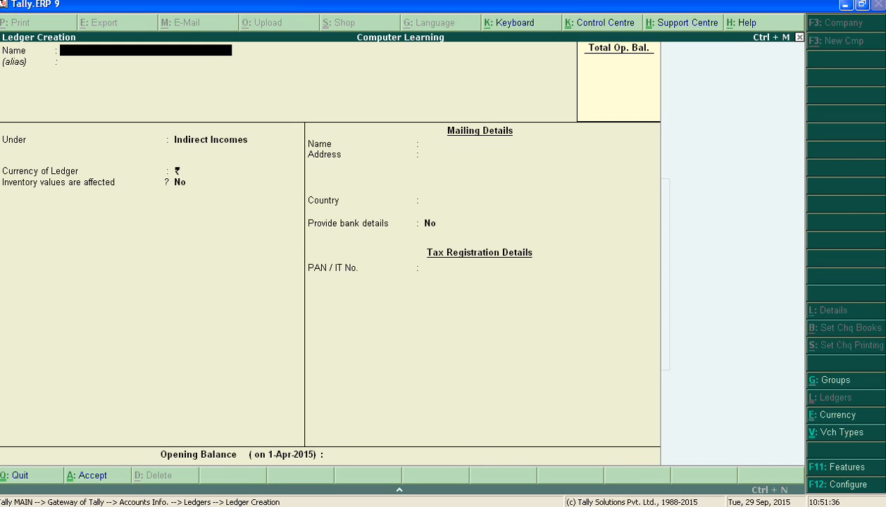
- Name the next ledger Income on Assets, keeping it under Indirect Incomes with inventory values affected at No
text(Income on Assets)
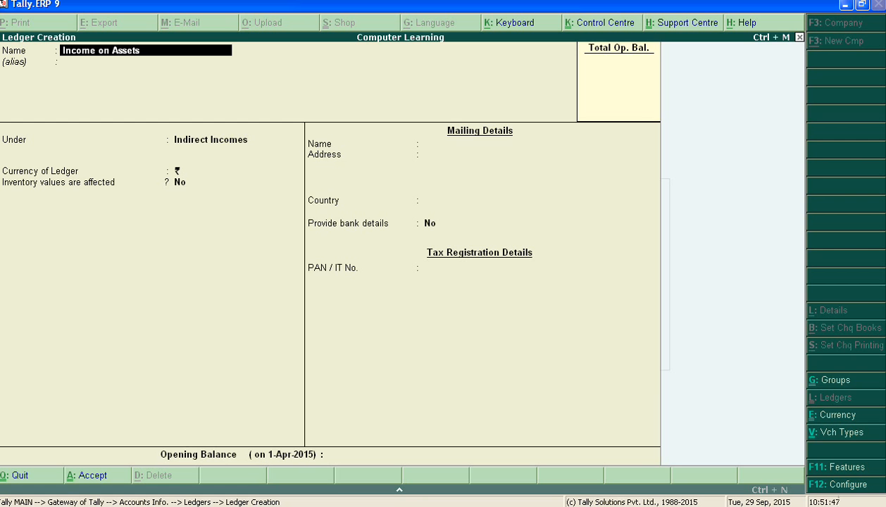
key(Return)
key(Return)
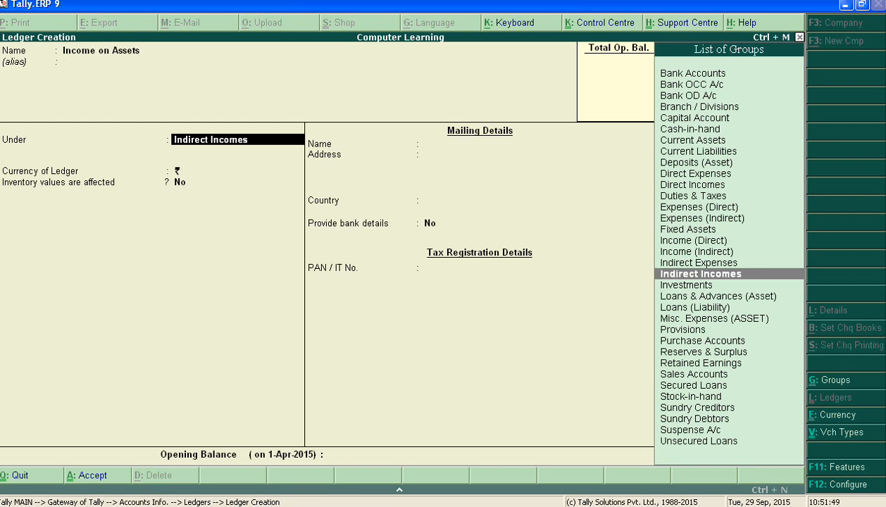
key(Return)
key(Return)
key(Return)
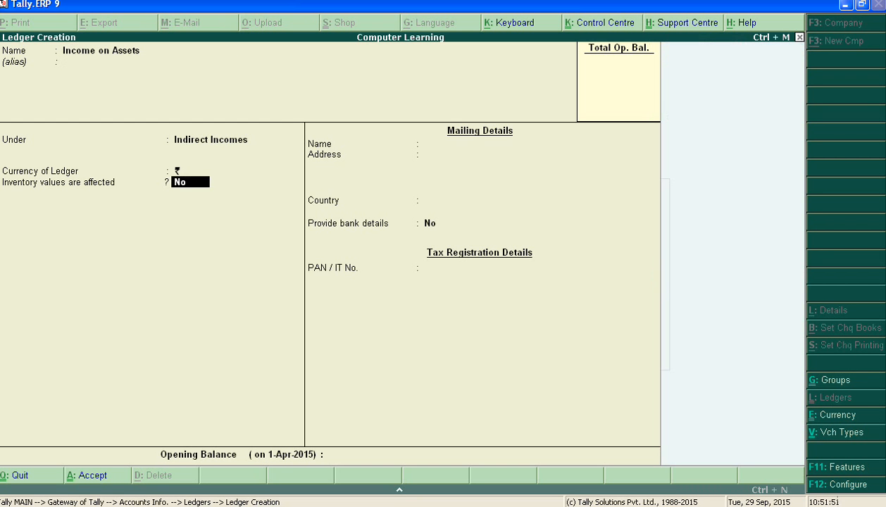
key(Return)
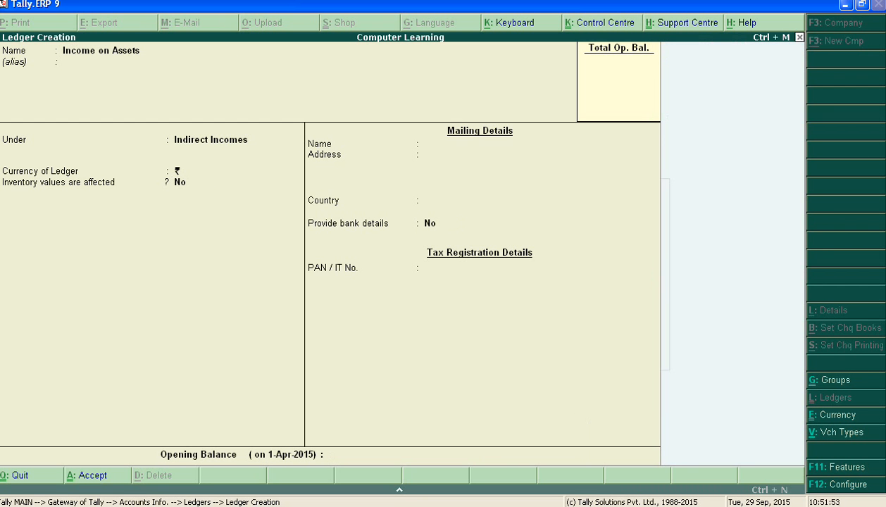